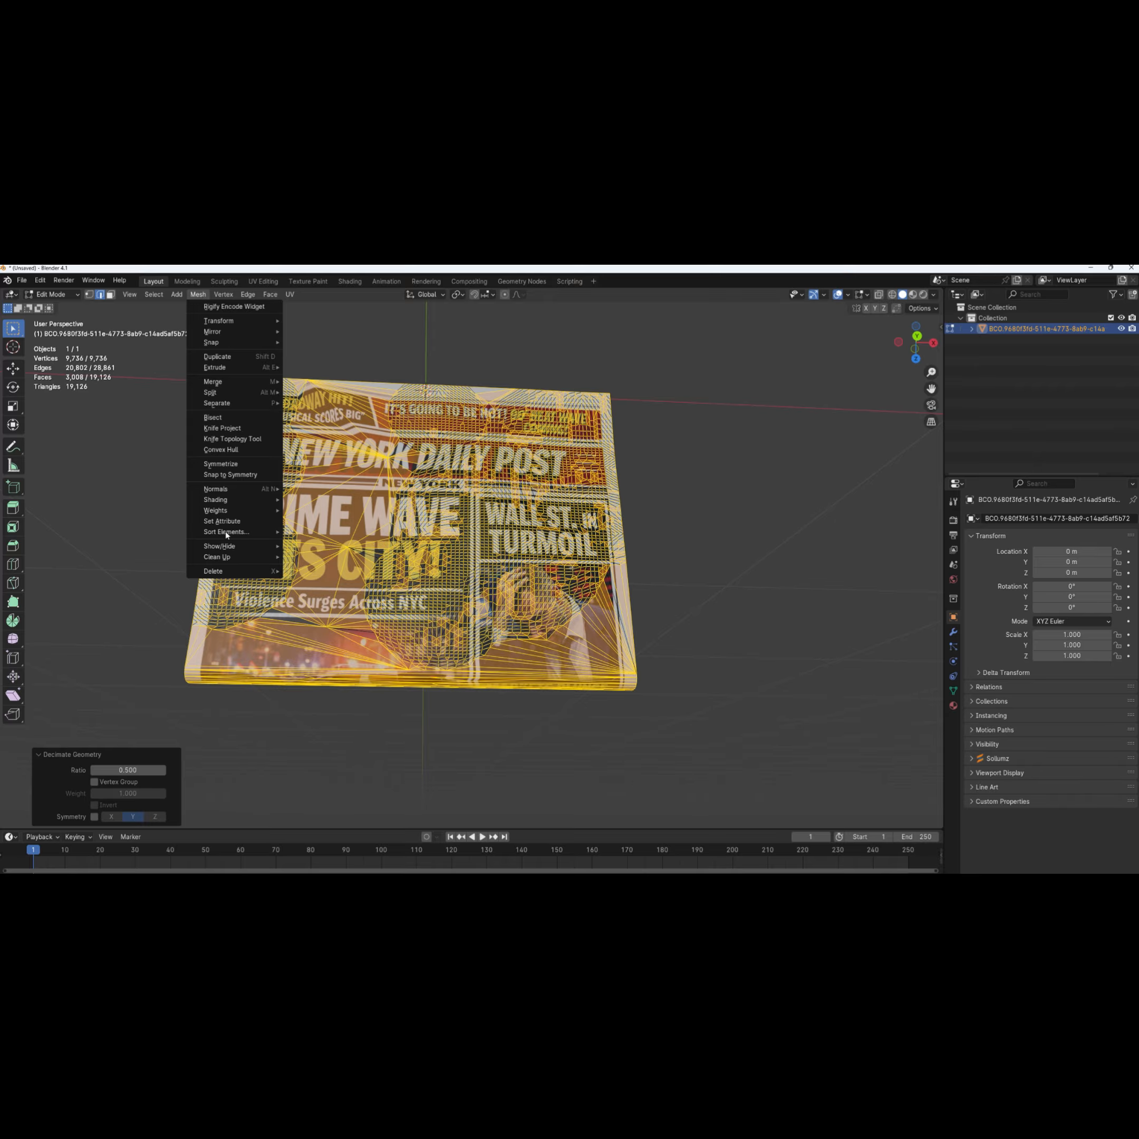
Decimate the selected newspaper geometry at a ratio of 0.5 and return to Object Mode
{"action": "mouse_move", "coordinate": [230, 559]}
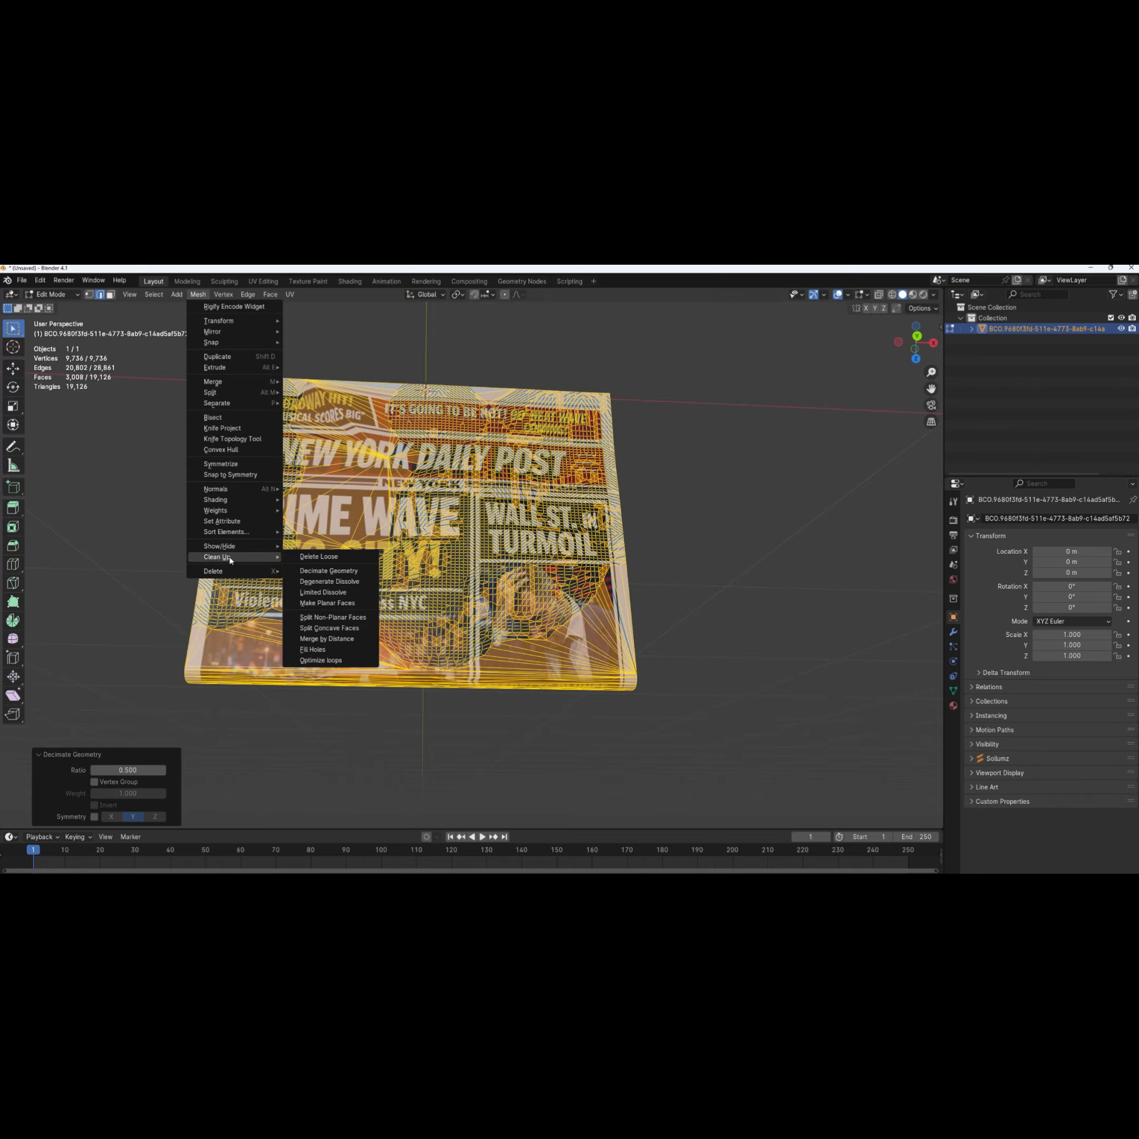
{"action": "left_click", "coordinate": [329, 570]}
{"action": "middle_click_drag", "start_coordinate": [337, 574], "coordinate": [386, 473]}
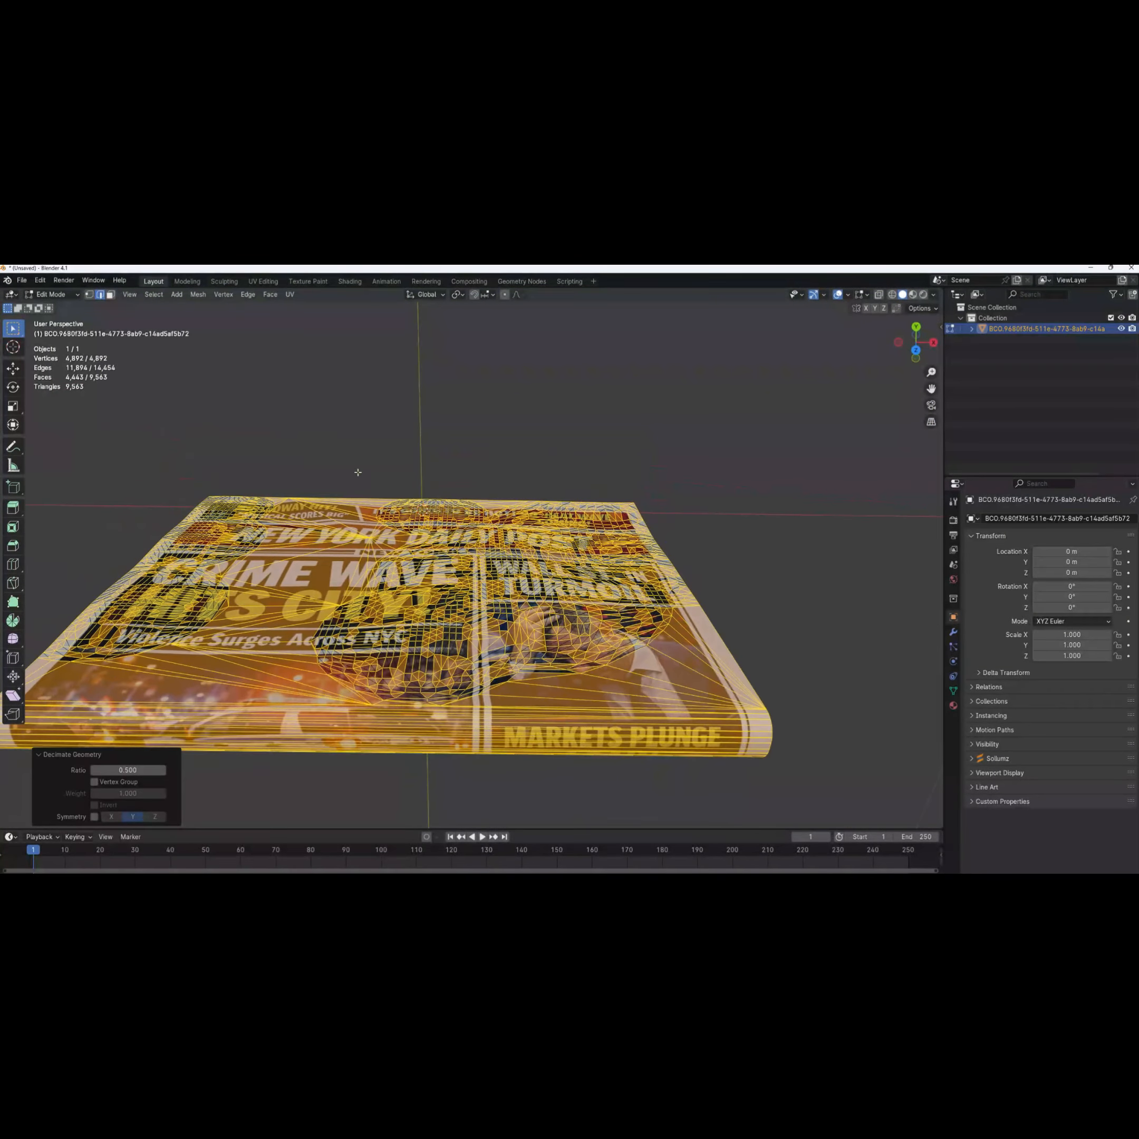
{"action": "left_click", "coordinate": [51, 294]}
{"action": "left_click", "coordinate": [54, 304]}
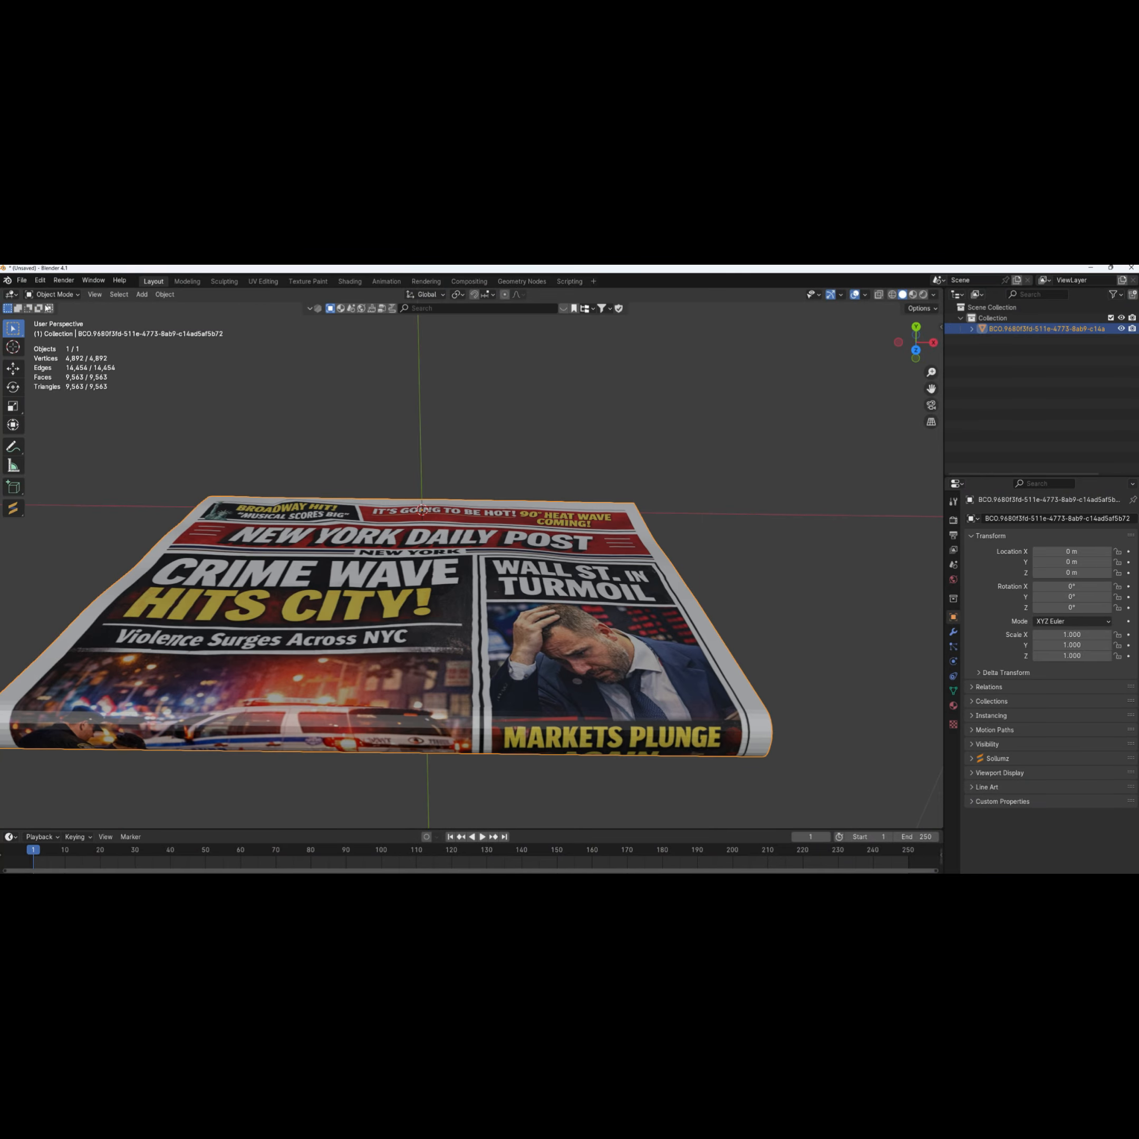
Examine the decimated newspaper's front page, folded edge, back page and open page edges
{"action": "middle_click_drag", "start_coordinate": [329, 516], "coordinate": [464, 553]}
{"action": "scroll", "coordinate": [464, 553], "scroll_direction": "up", "scroll_amount": 2}
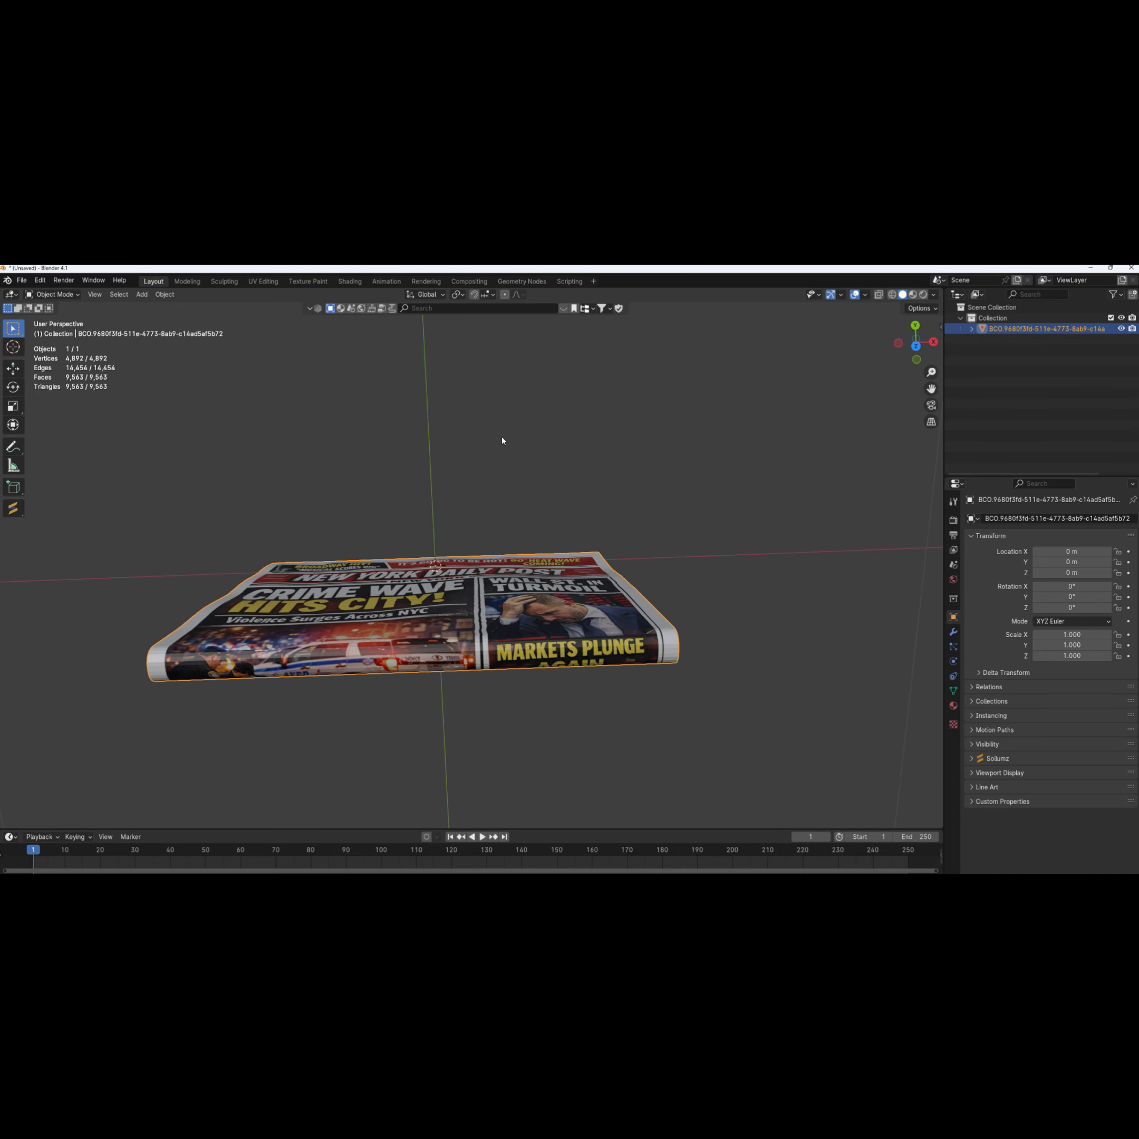
{"action": "middle_click_drag", "start_coordinate": [489, 533], "coordinate": [508, 465]}
{"action": "middle_click_drag", "start_coordinate": [616, 603], "coordinate": [494, 619]}
{"action": "middle_click_drag", "start_coordinate": [473, 718], "coordinate": [548, 539]}
{"action": "scroll", "coordinate": [547, 540], "scroll_direction": "up", "scroll_amount": 5}
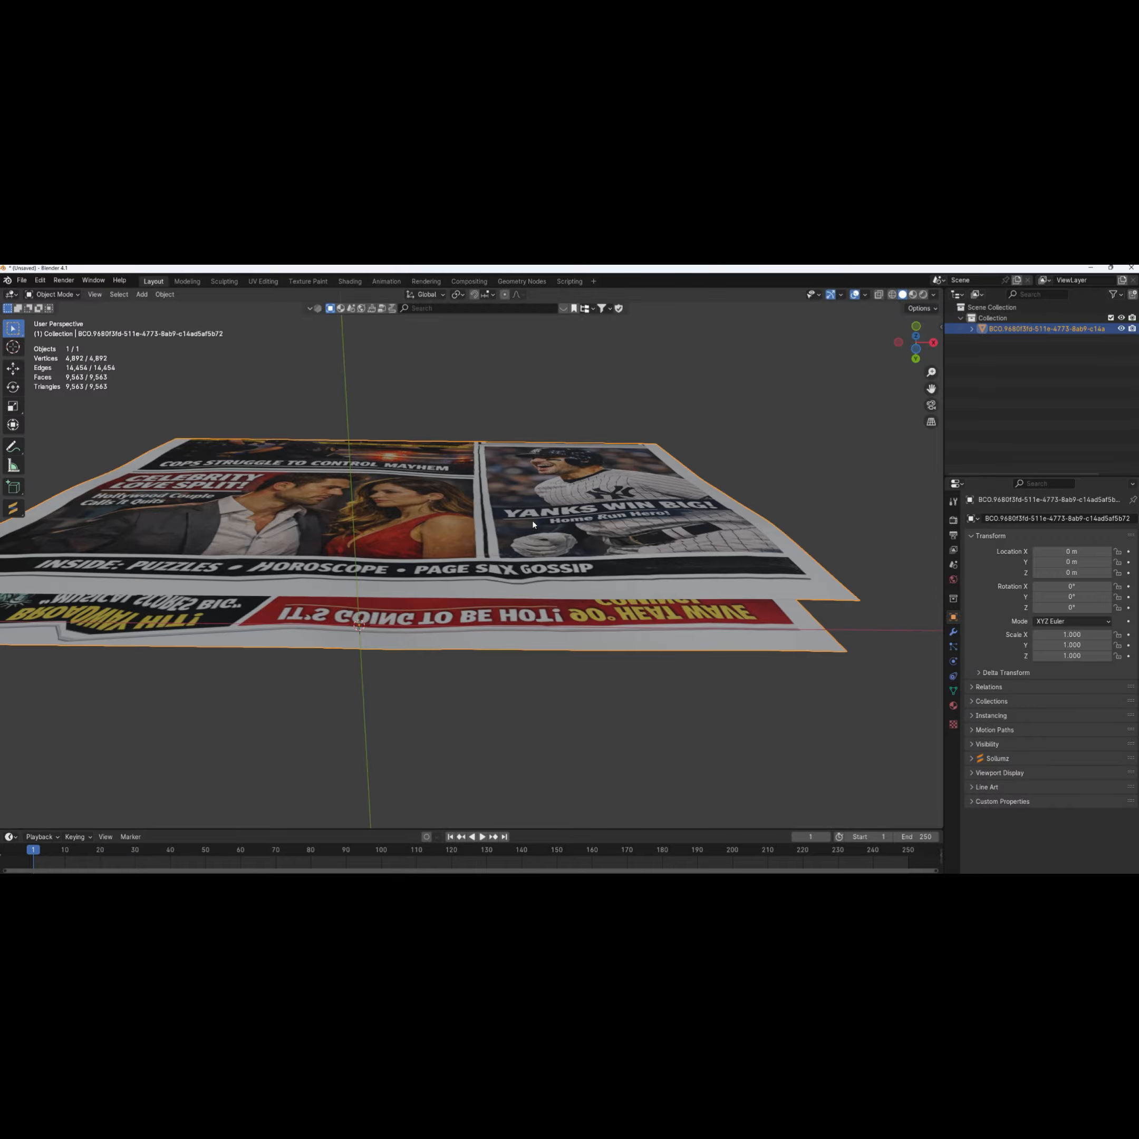
{"action": "scroll", "coordinate": [508, 525], "scroll_direction": "down", "scroll_amount": 5}
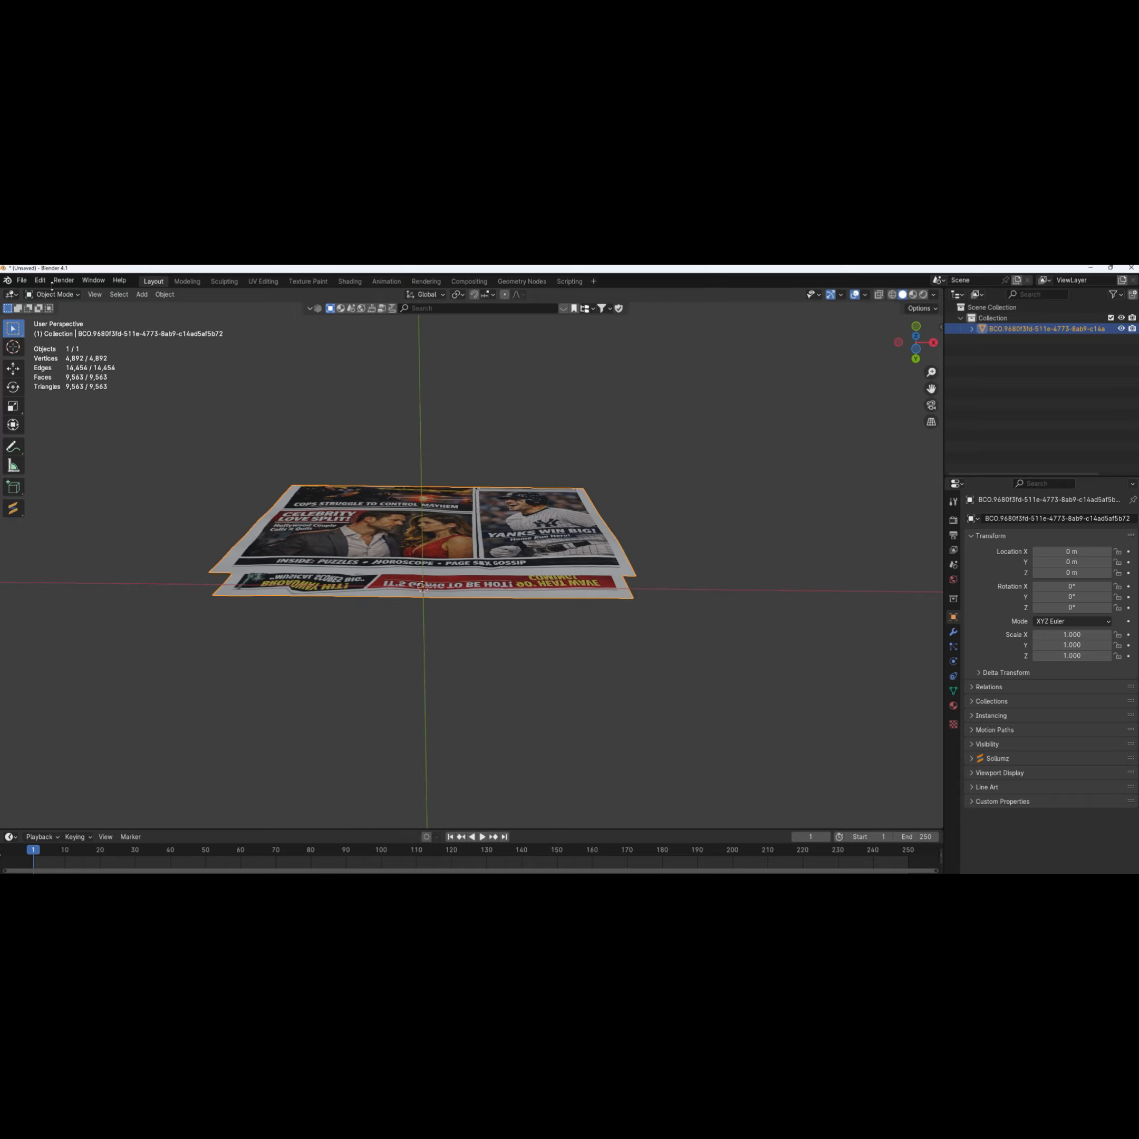
{"action": "mouse_move", "coordinate": [451, 551]}
{"action": "middle_mouse_down"}
{"action": "mouse_move", "coordinate": [454, 569]}
{"action": "mouse_move", "coordinate": [453, 550]}
{"action": "middle_mouse_up"}
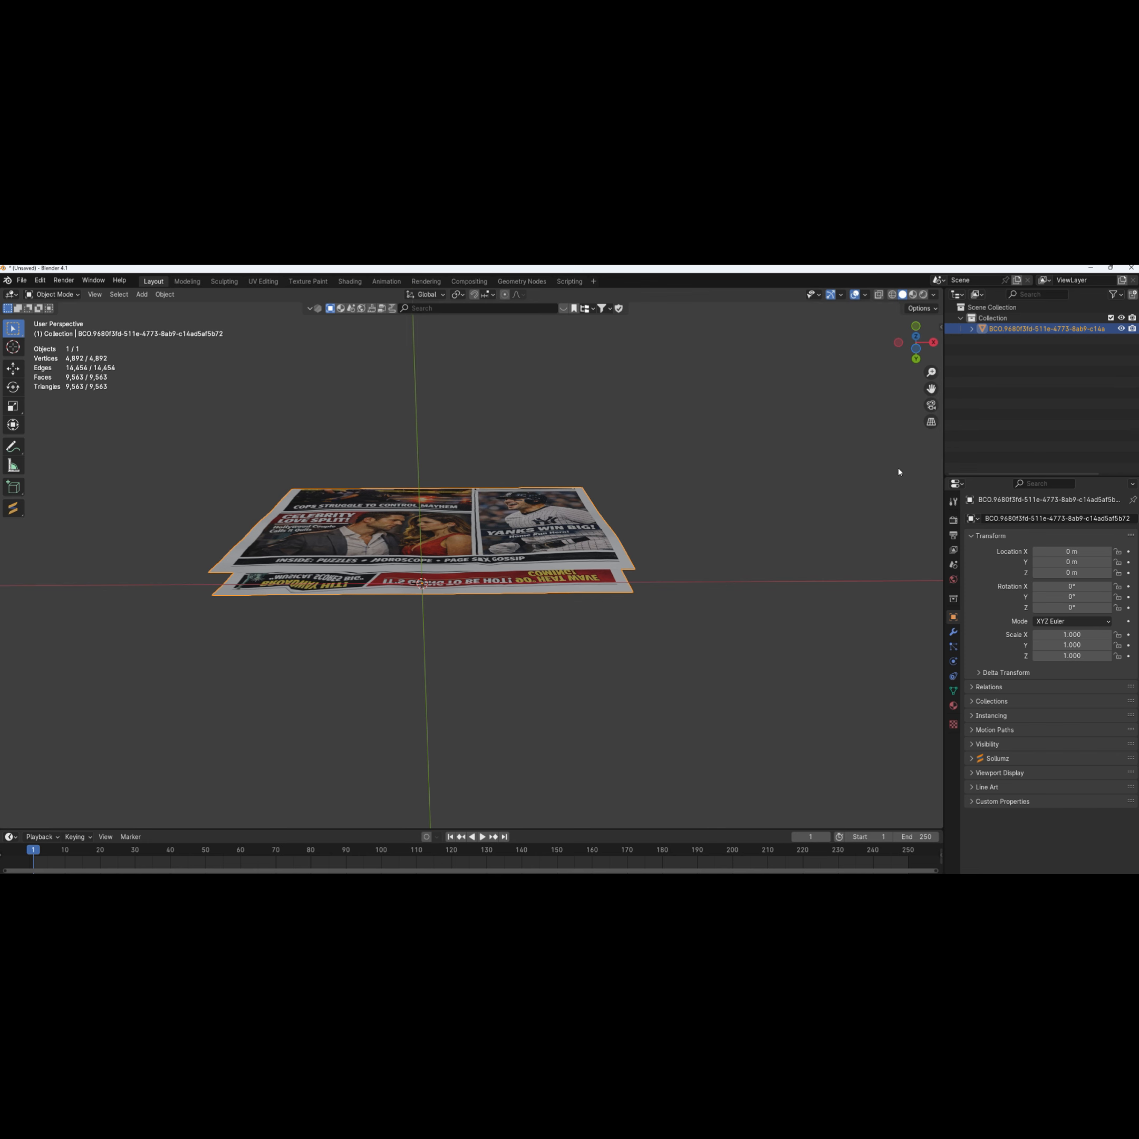
Add a Solidify modifier with a thickness of 0.02 m to the newspaper and apply it
{"action": "left_click", "coordinate": [953, 636]}
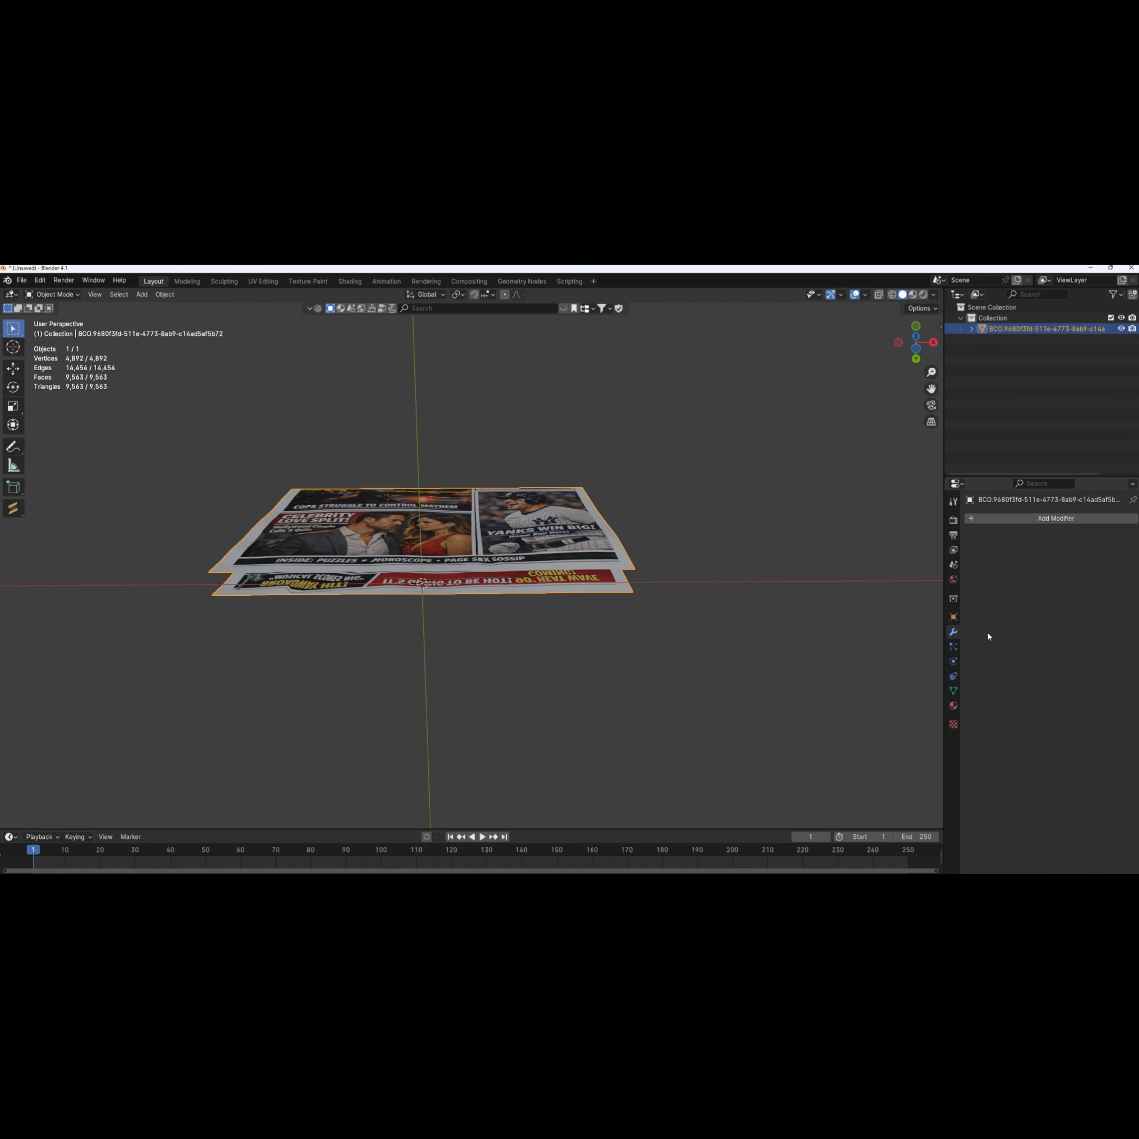
{"action": "left_click", "coordinate": [1058, 519]}
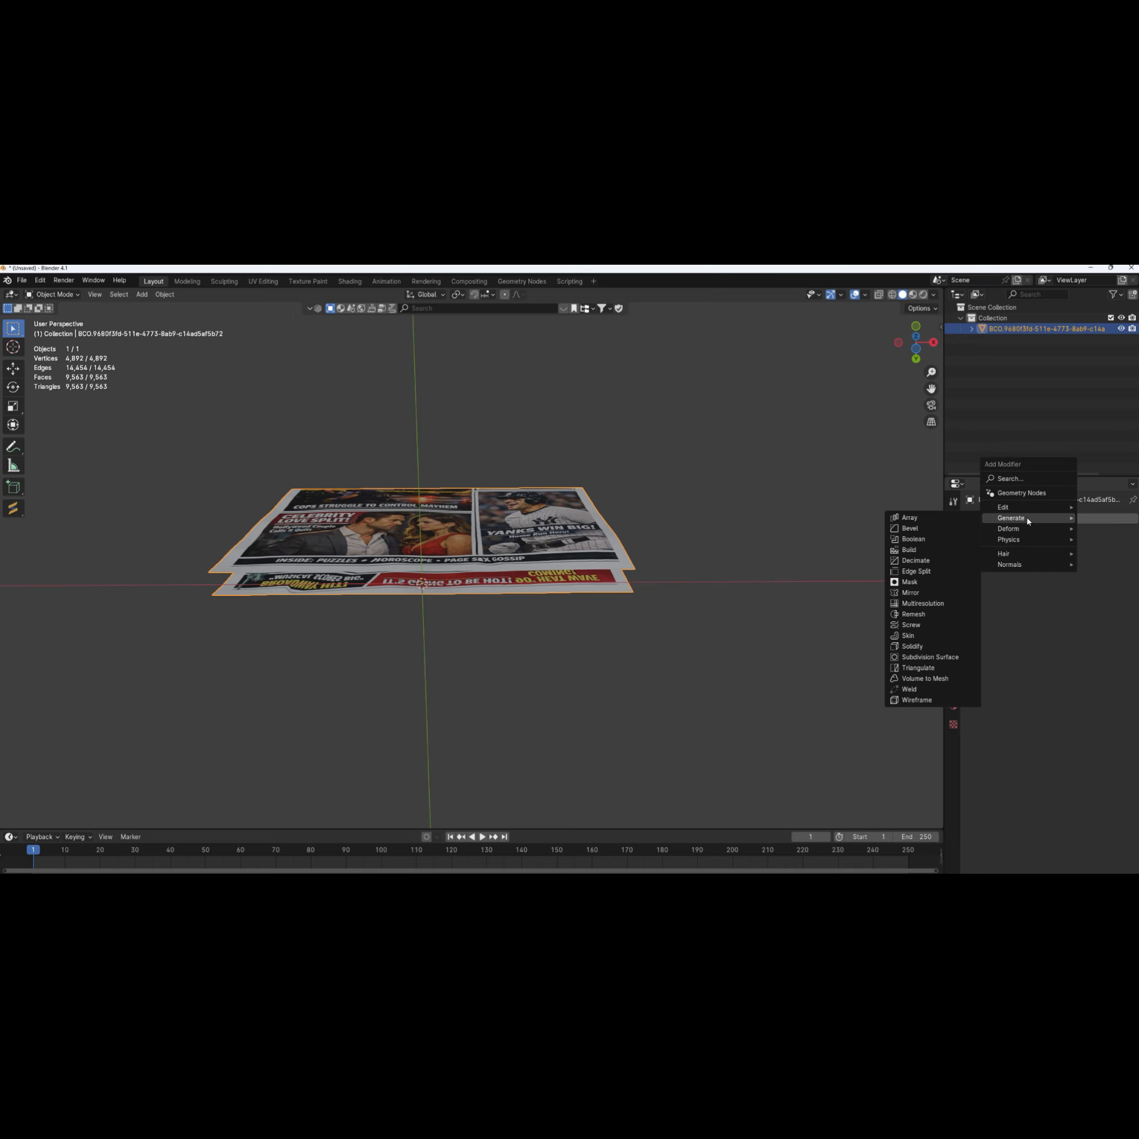
{"action": "left_click", "coordinate": [911, 646]}
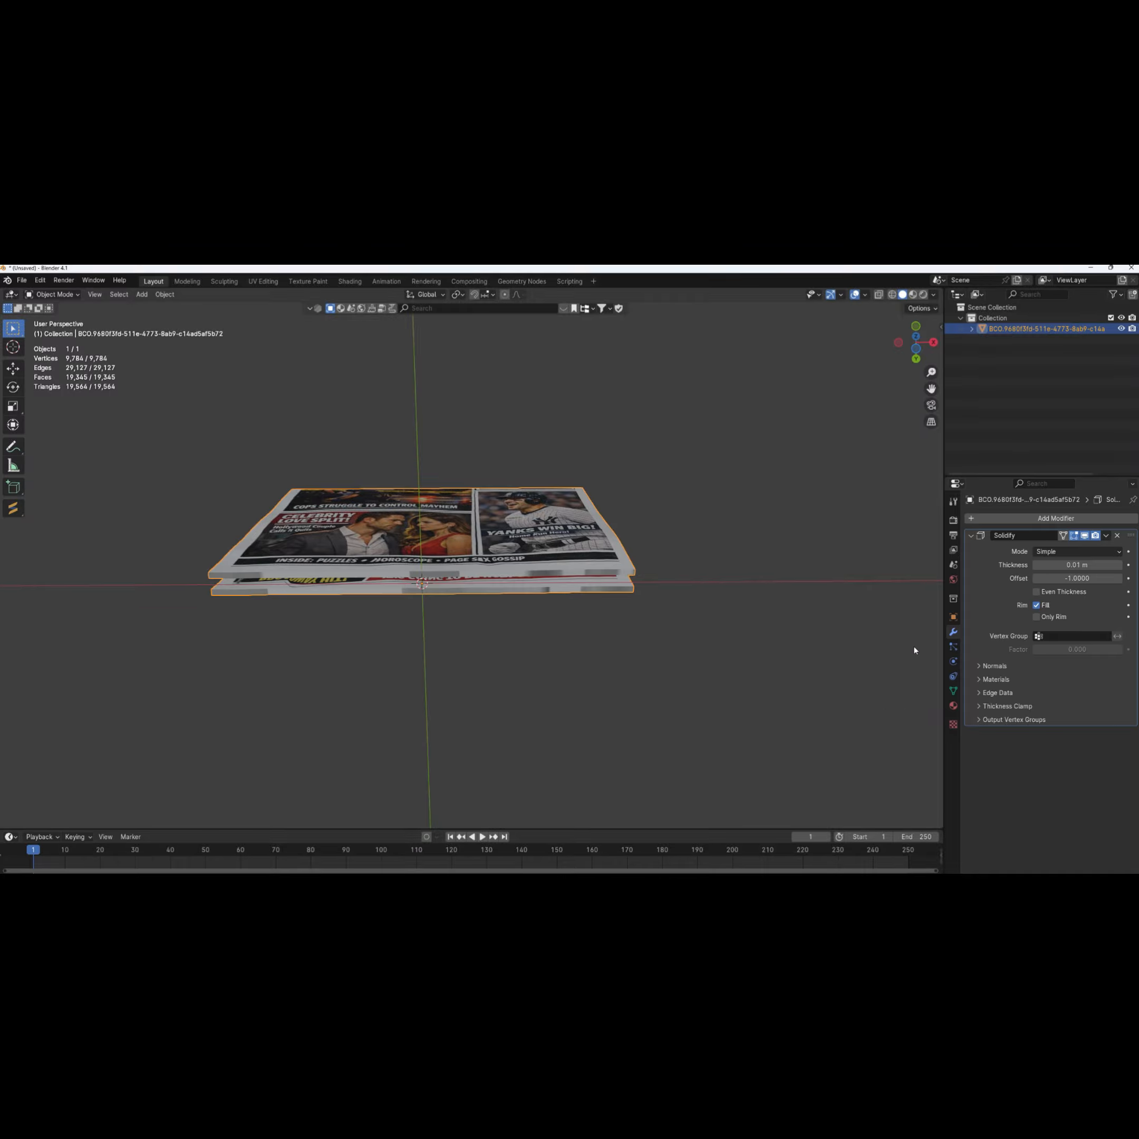
{"action": "middle_click_drag", "start_coordinate": [712, 587], "coordinate": [590, 677]}
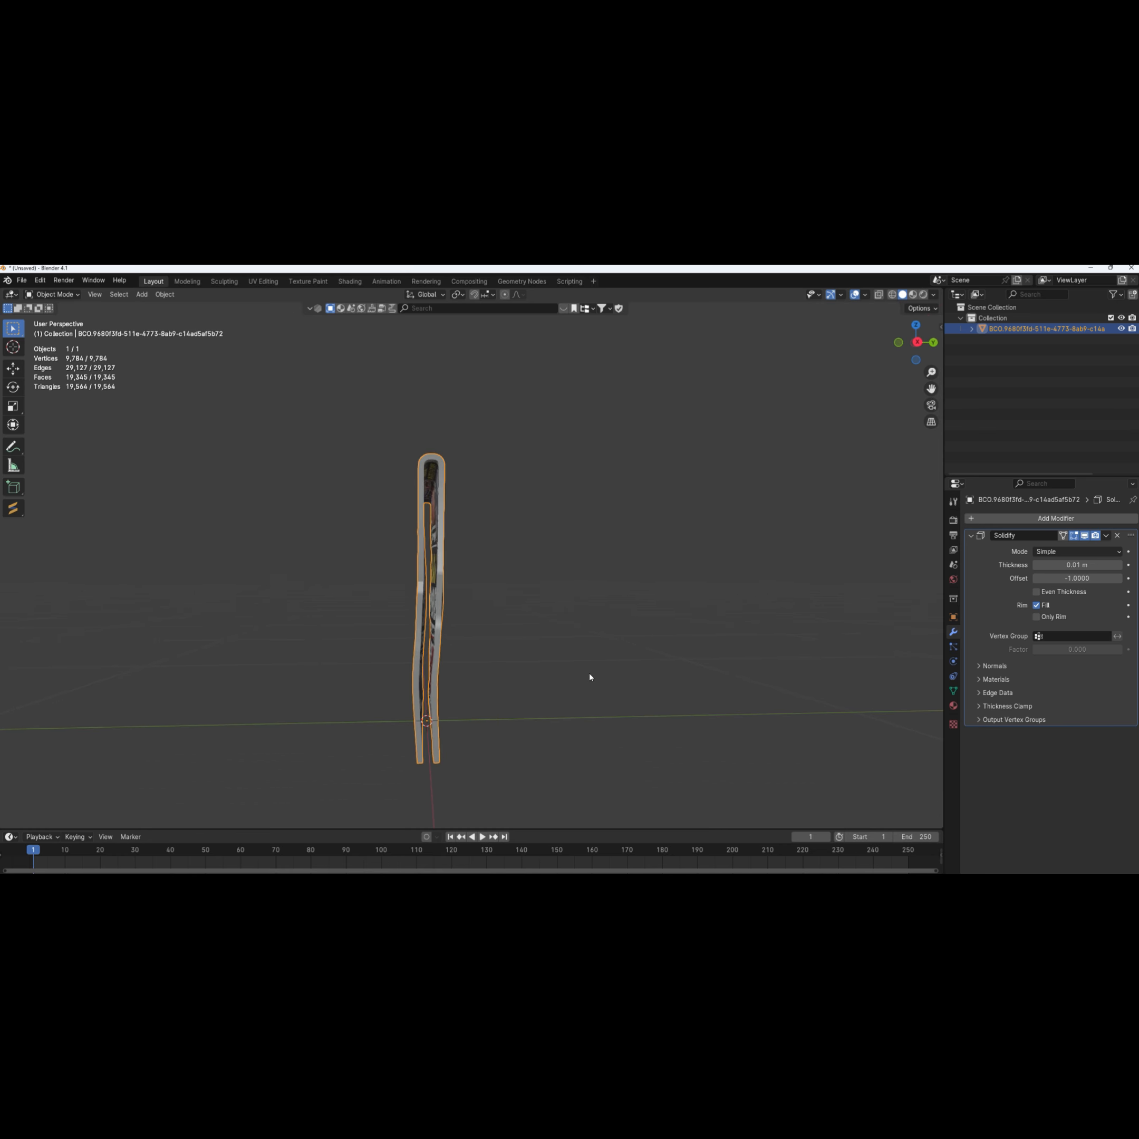
{"action": "left_click", "coordinate": [1120, 565]}
{"action": "middle_click_drag", "start_coordinate": [676, 574], "coordinate": [418, 622]}
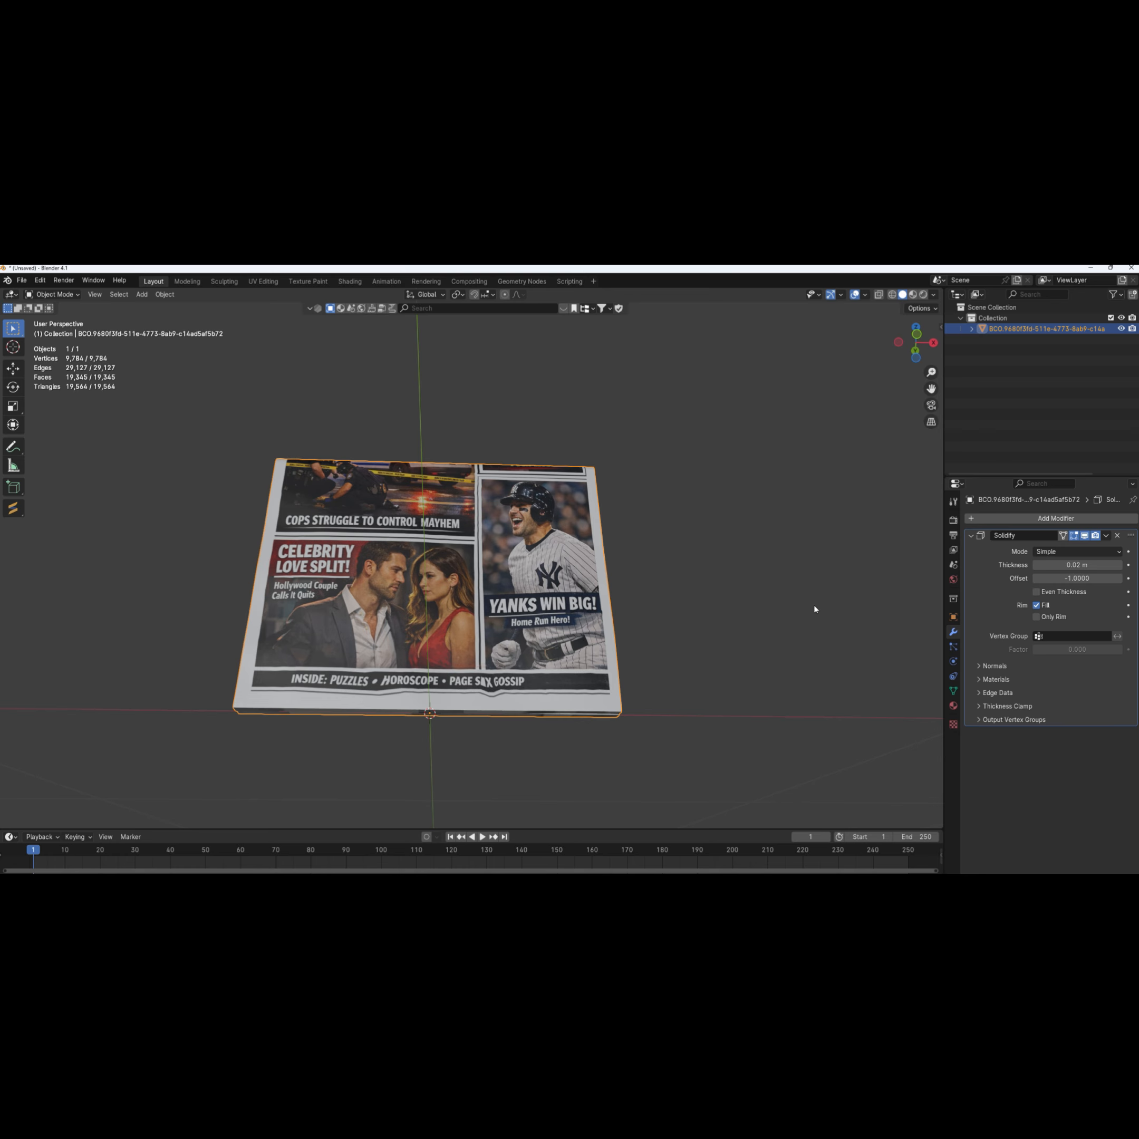
{"action": "left_click", "coordinate": [1105, 535]}
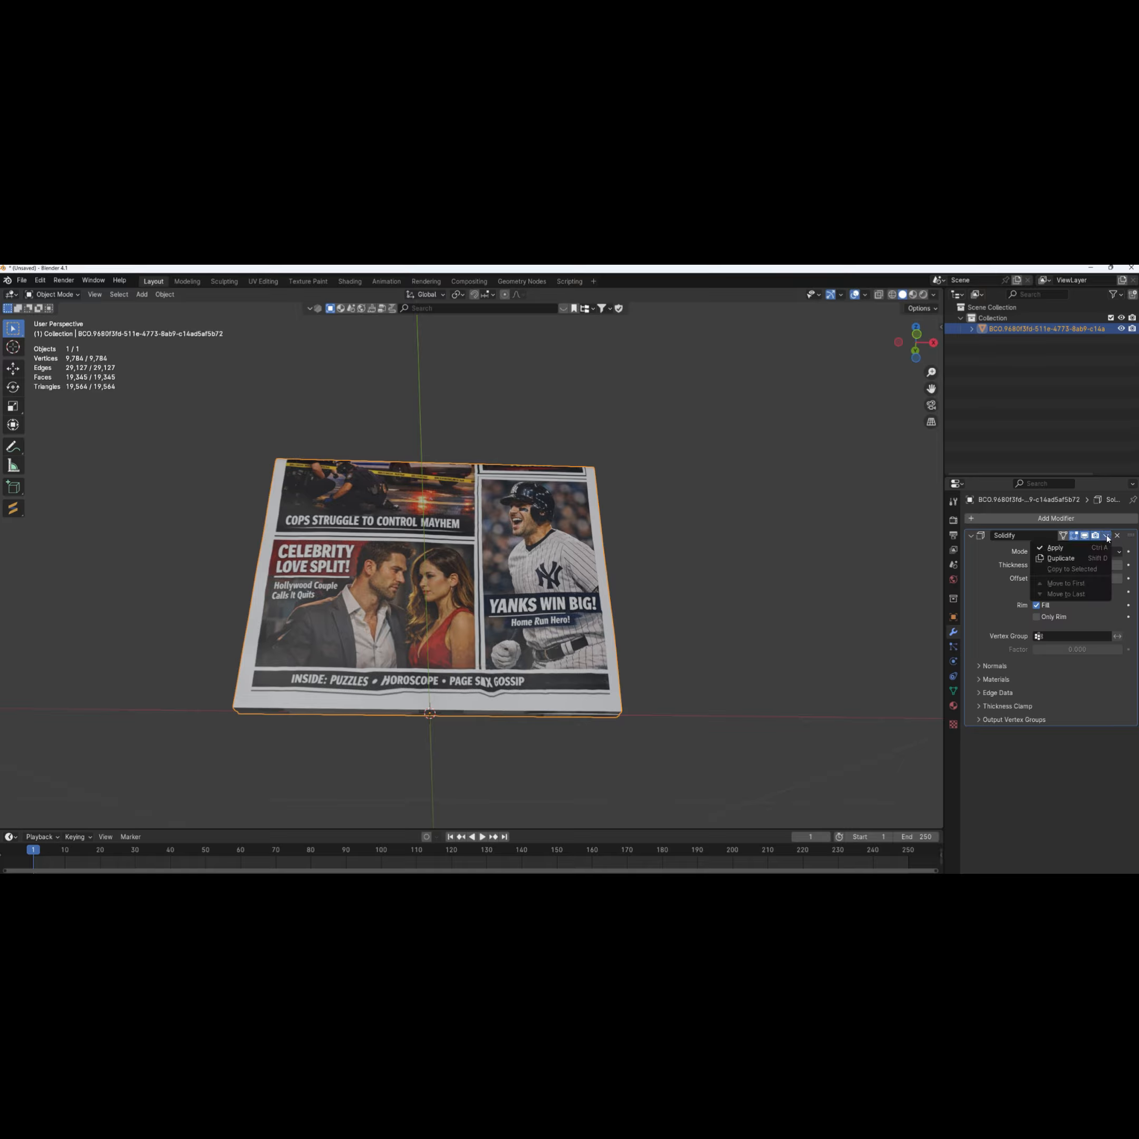
{"action": "left_click", "coordinate": [1066, 549]}
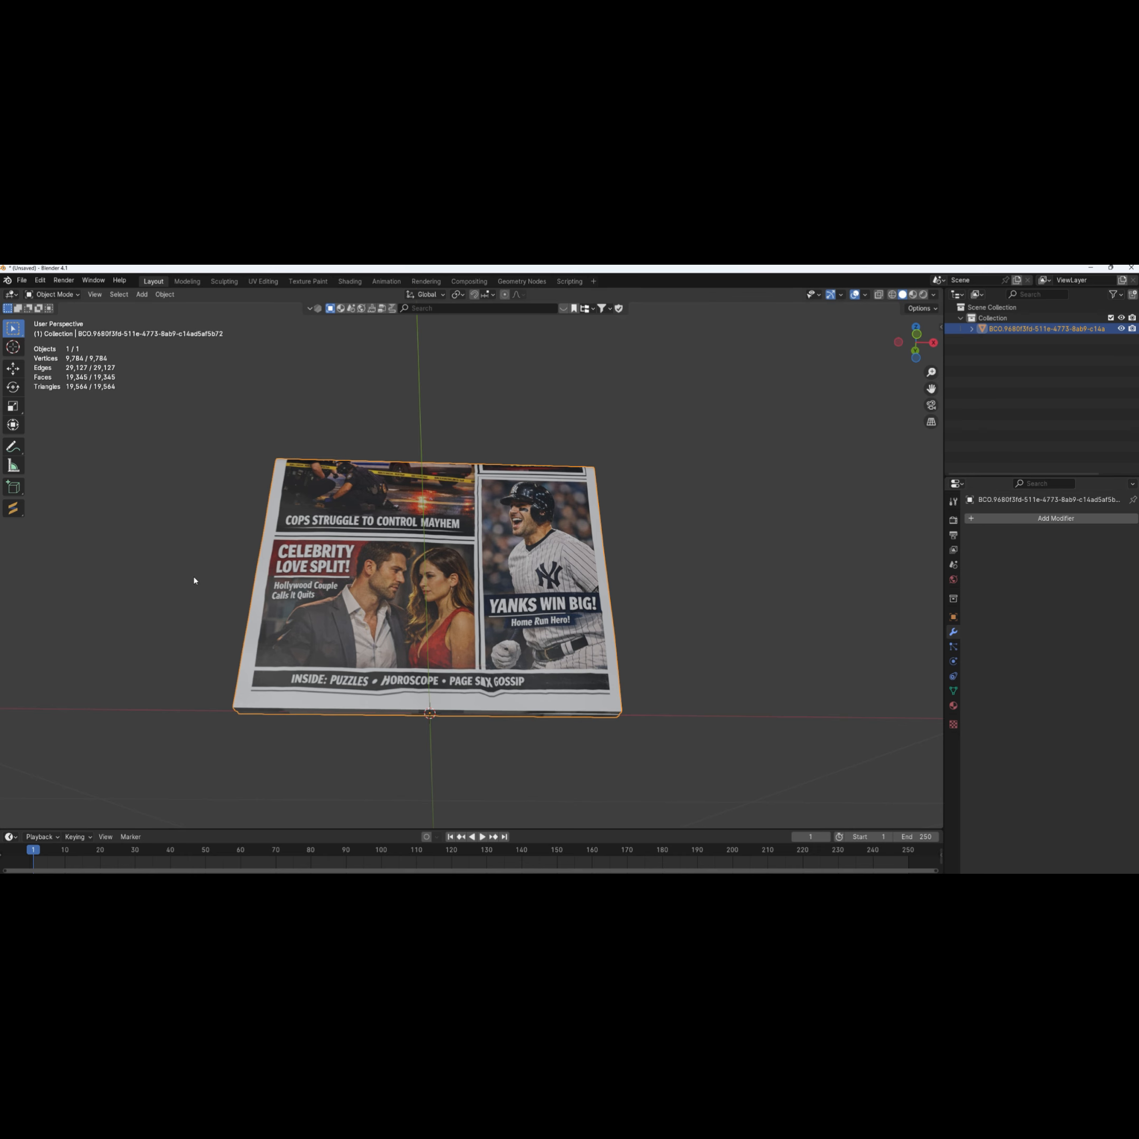
Convert the selected newspaper object to a mesh
{"action": "middle_click_drag", "start_coordinate": [407, 654], "coordinate": [432, 675]}
{"action": "left_click_drag", "start_coordinate": [215, 395], "coordinate": [680, 781]}
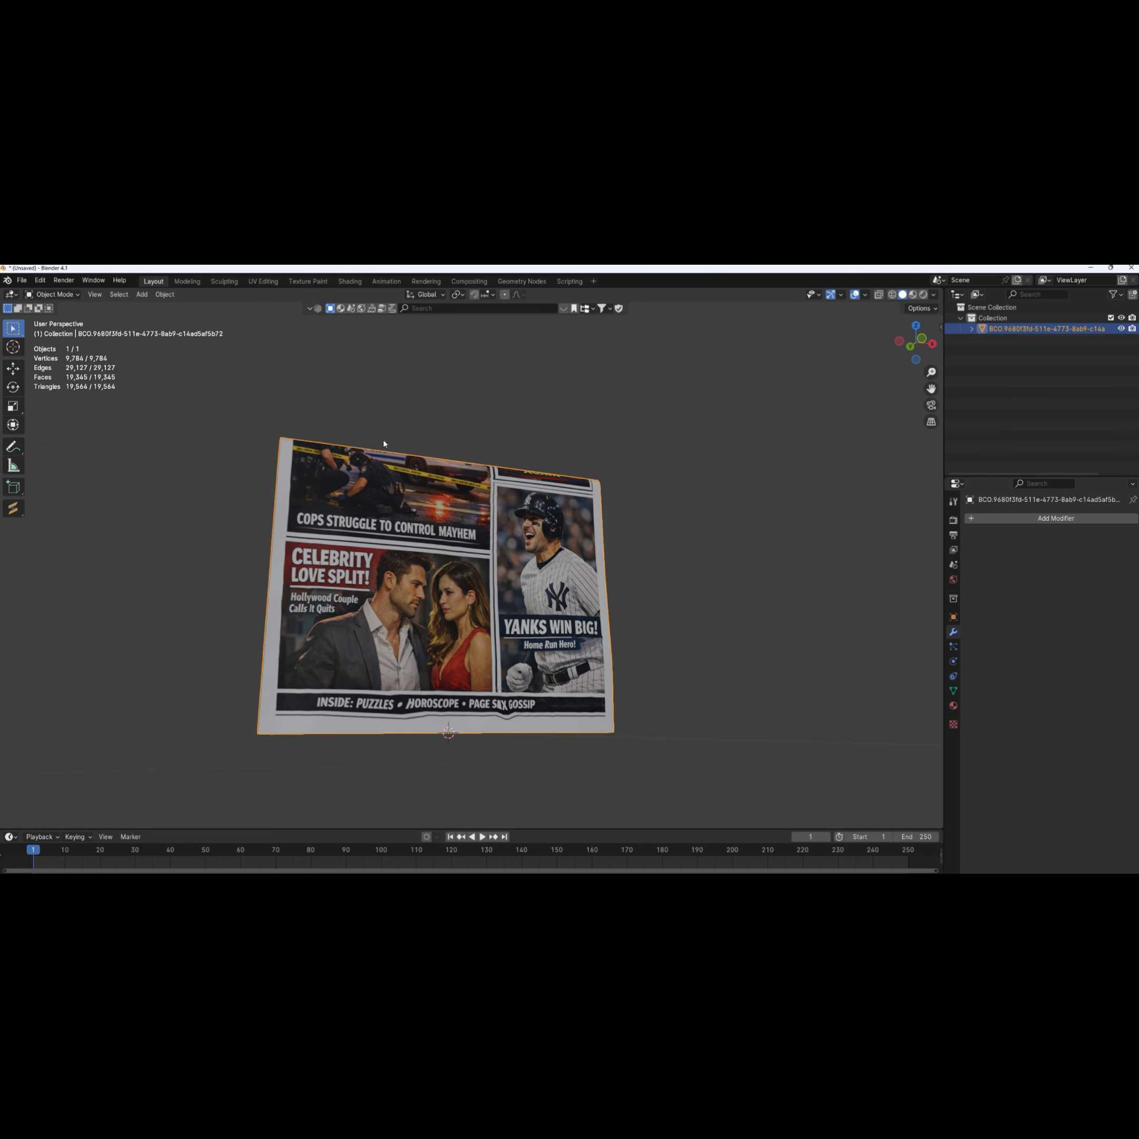
{"action": "left_click", "coordinate": [165, 294]}
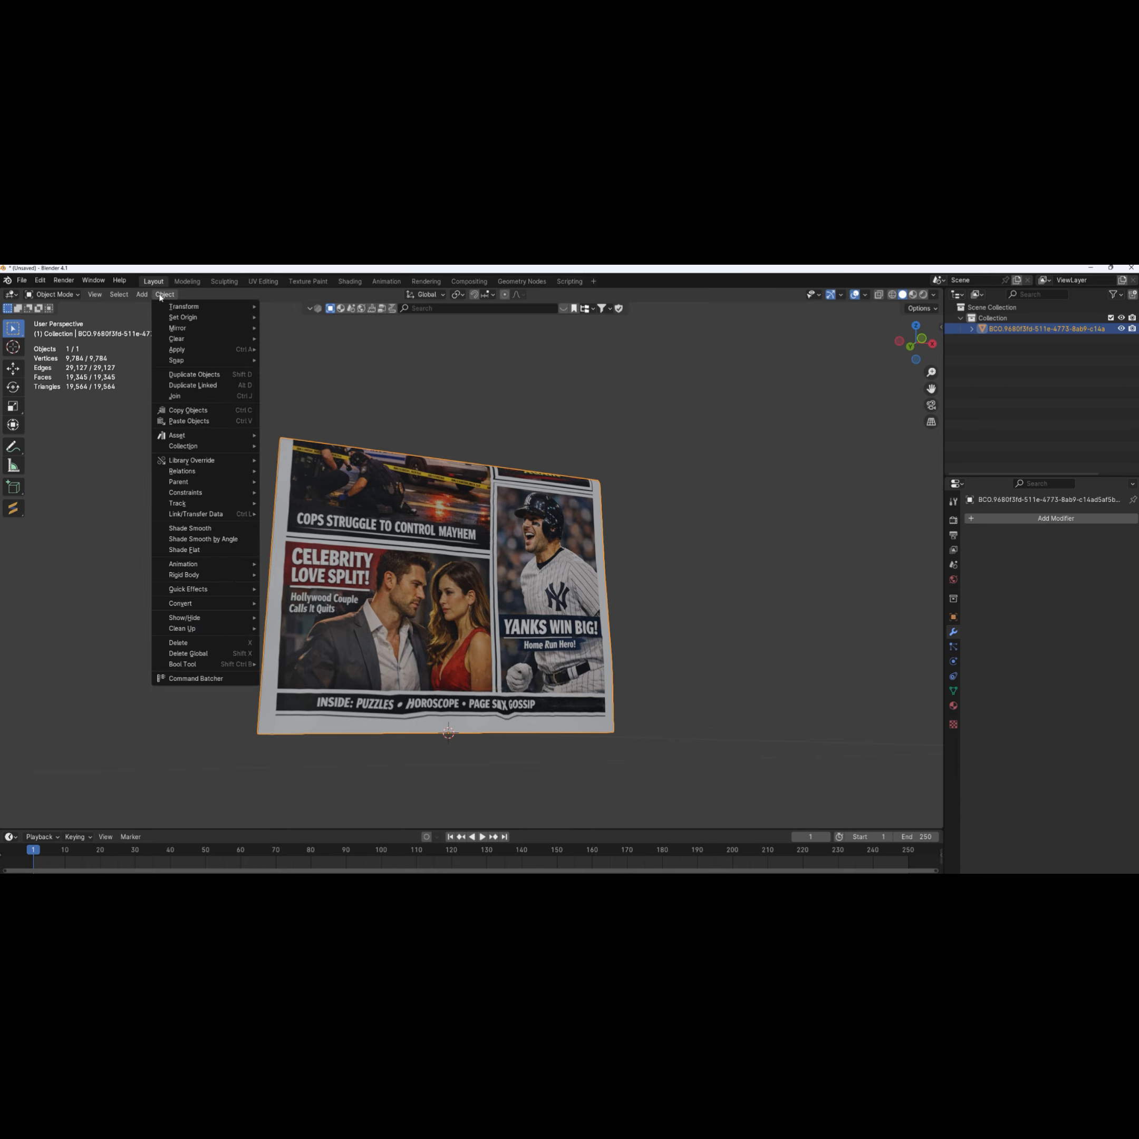
{"action": "mouse_move", "coordinate": [193, 604]}
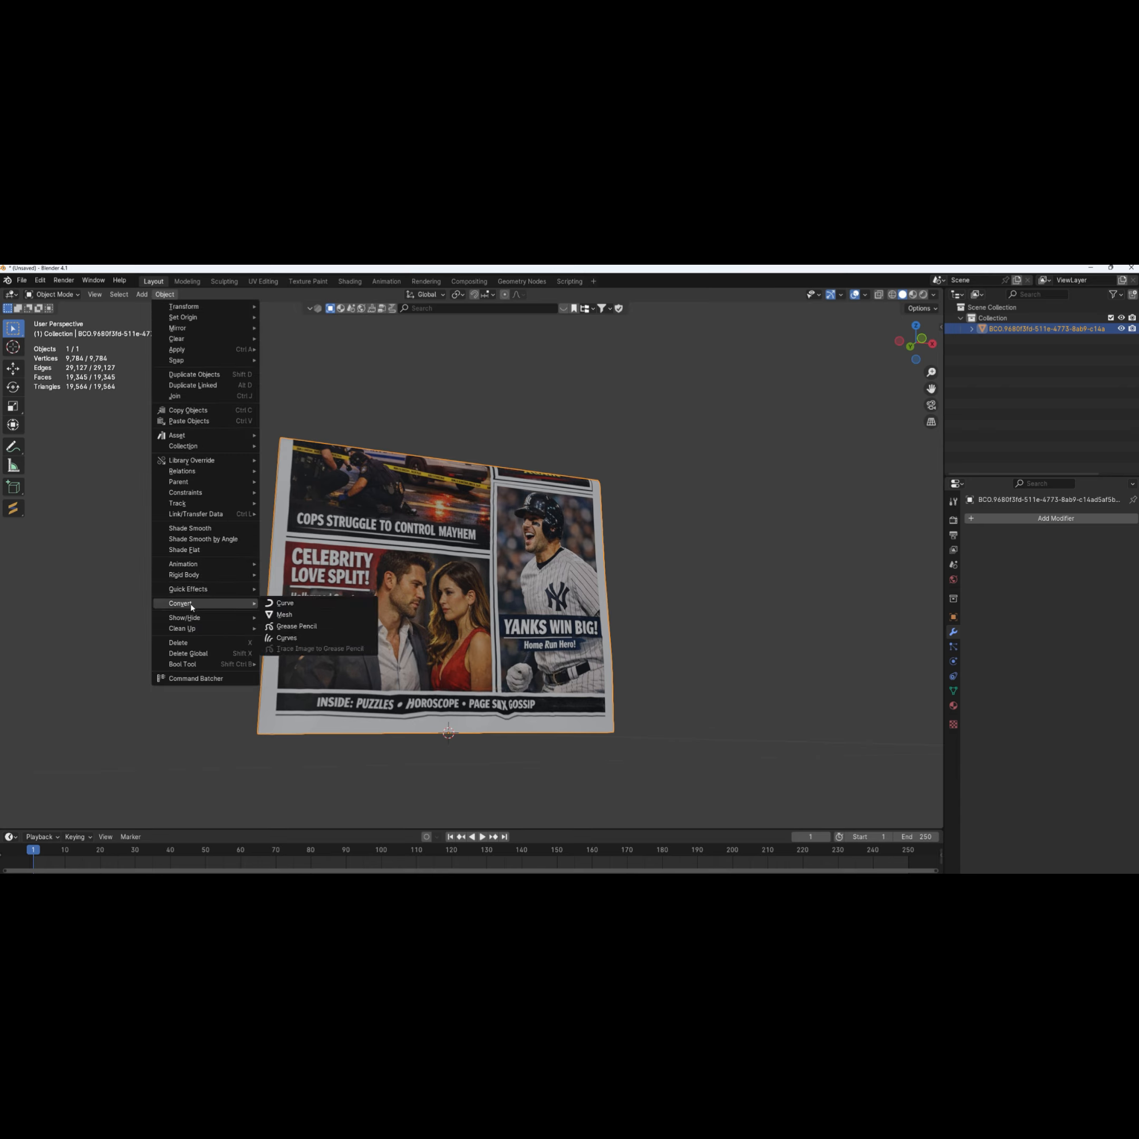
{"action": "left_click", "coordinate": [284, 615]}
{"action": "middle_click_drag", "start_coordinate": [269, 610], "coordinate": [237, 536]}
{"action": "middle_click_drag", "start_coordinate": [427, 483], "coordinate": [437, 725]}
{"action": "scroll", "coordinate": [437, 726], "scroll_direction": "down", "scroll_amount": 6}
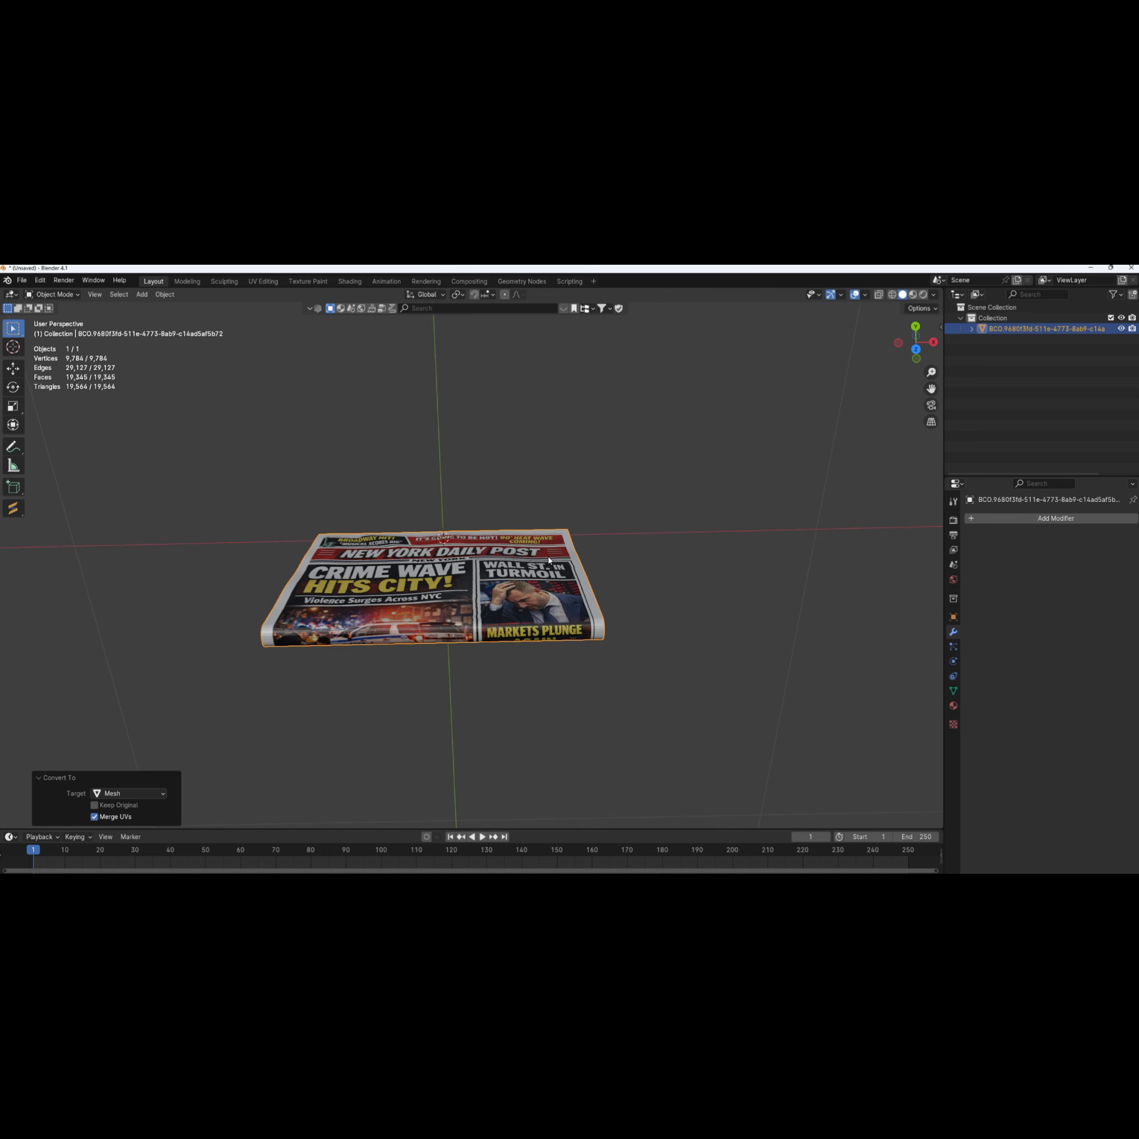
Duplicate the newspaper in place and raise the copy about 0.046 m along Y to stack it on the original
{"action": "middle_click_drag", "start_coordinate": [520, 566], "coordinate": [488, 541]}
{"action": "scroll", "coordinate": [488, 539], "scroll_direction": "up", "scroll_amount": 3}
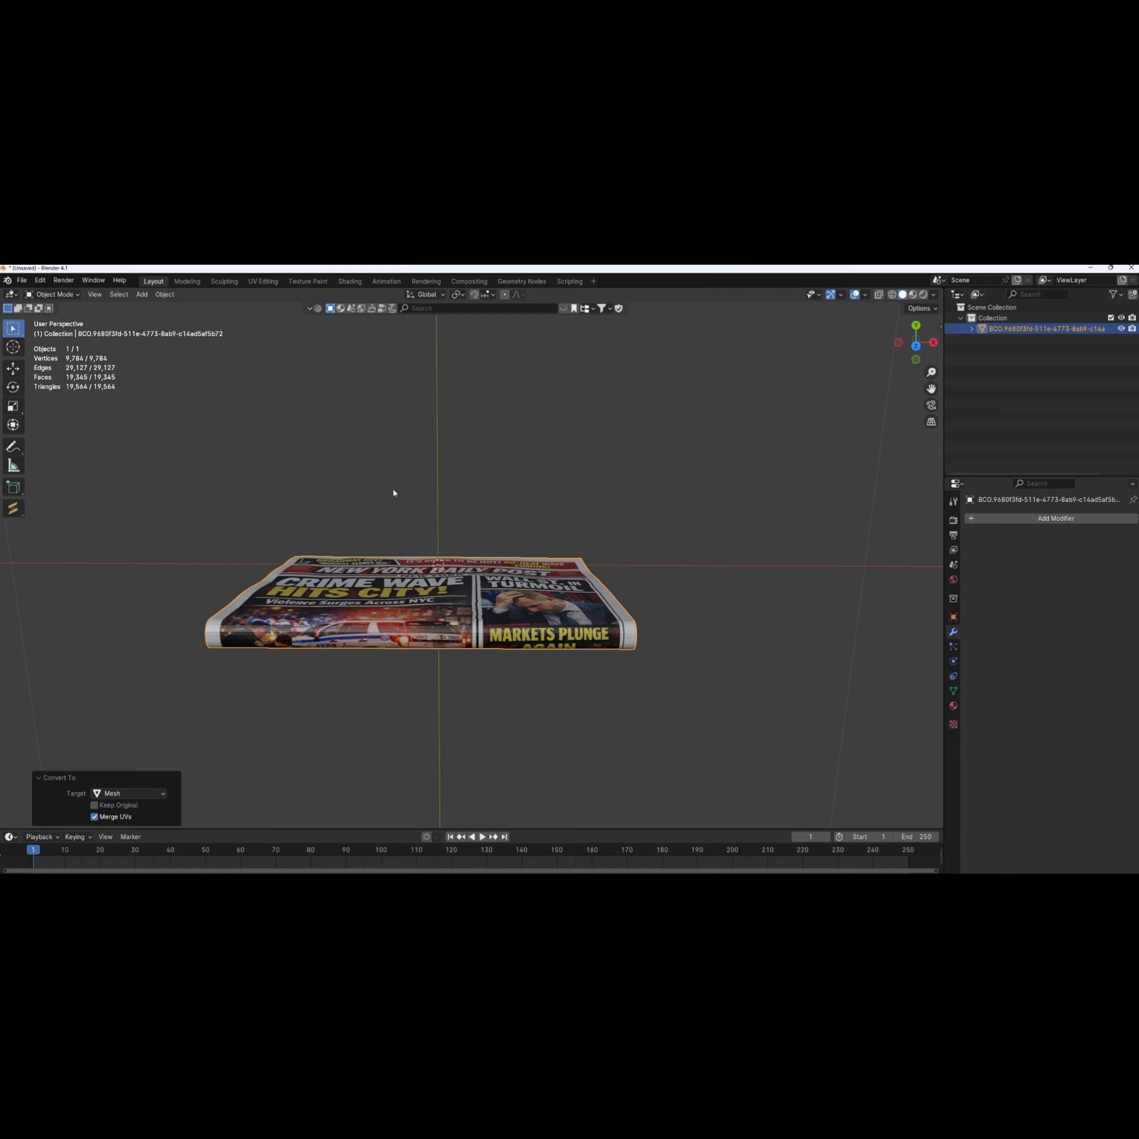
{"action": "right_click", "coordinate": [400, 589]}
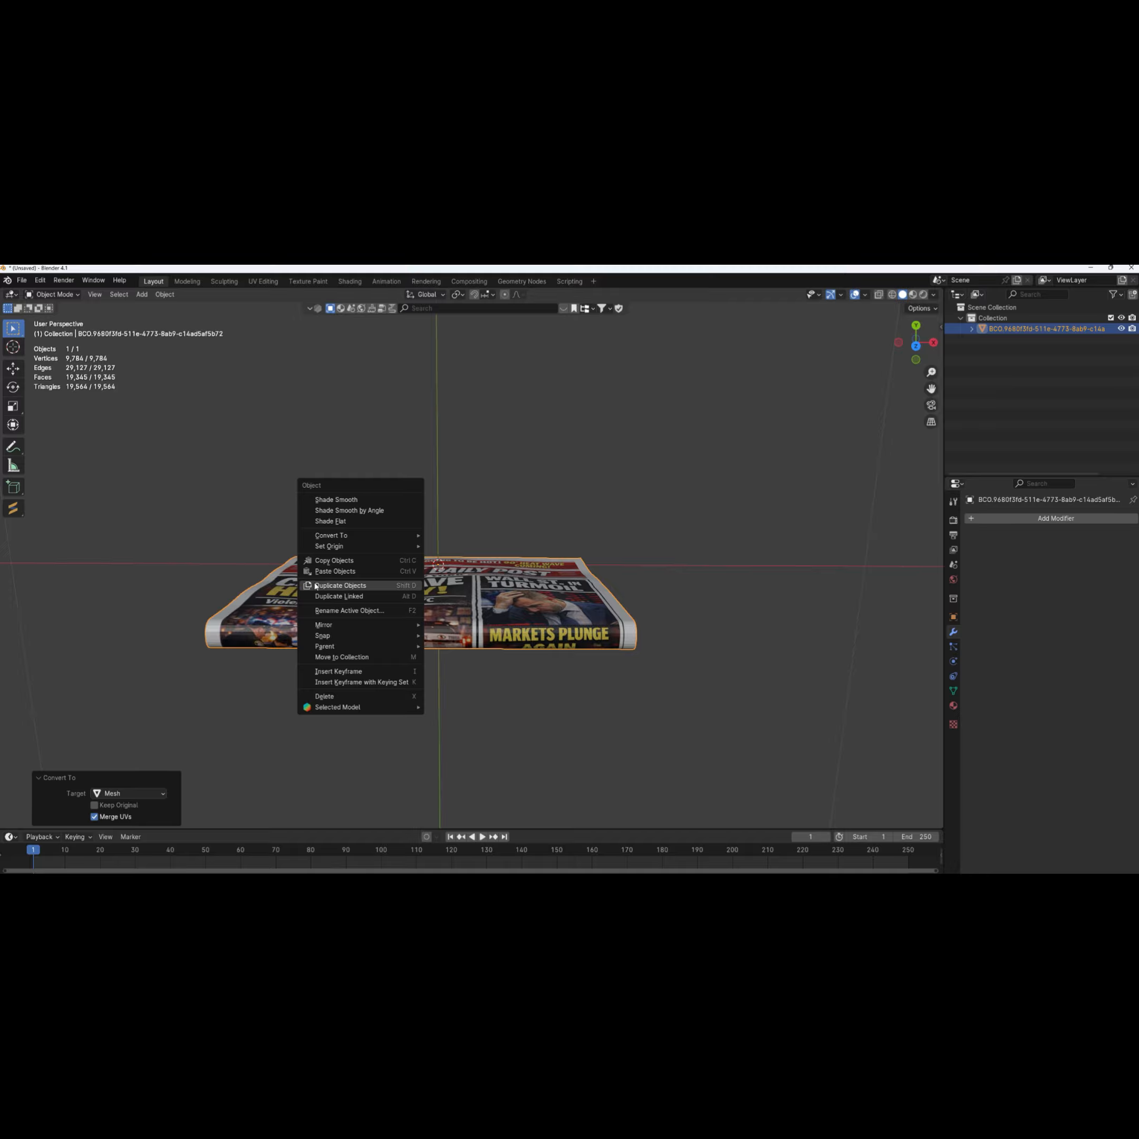
{"action": "left_click", "coordinate": [384, 588]}
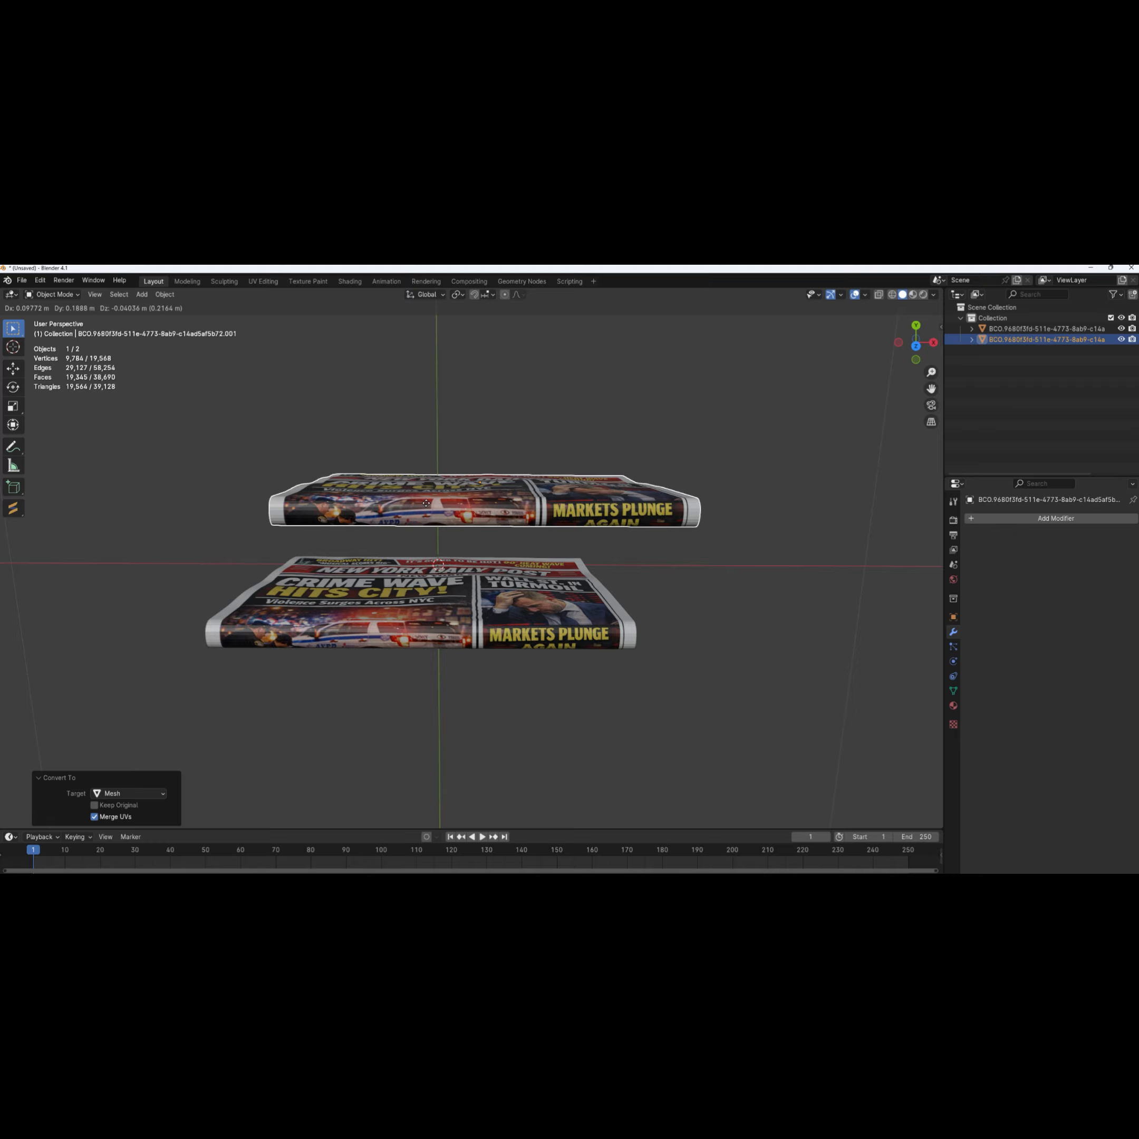
{"action": "key", "text": "Escape"}
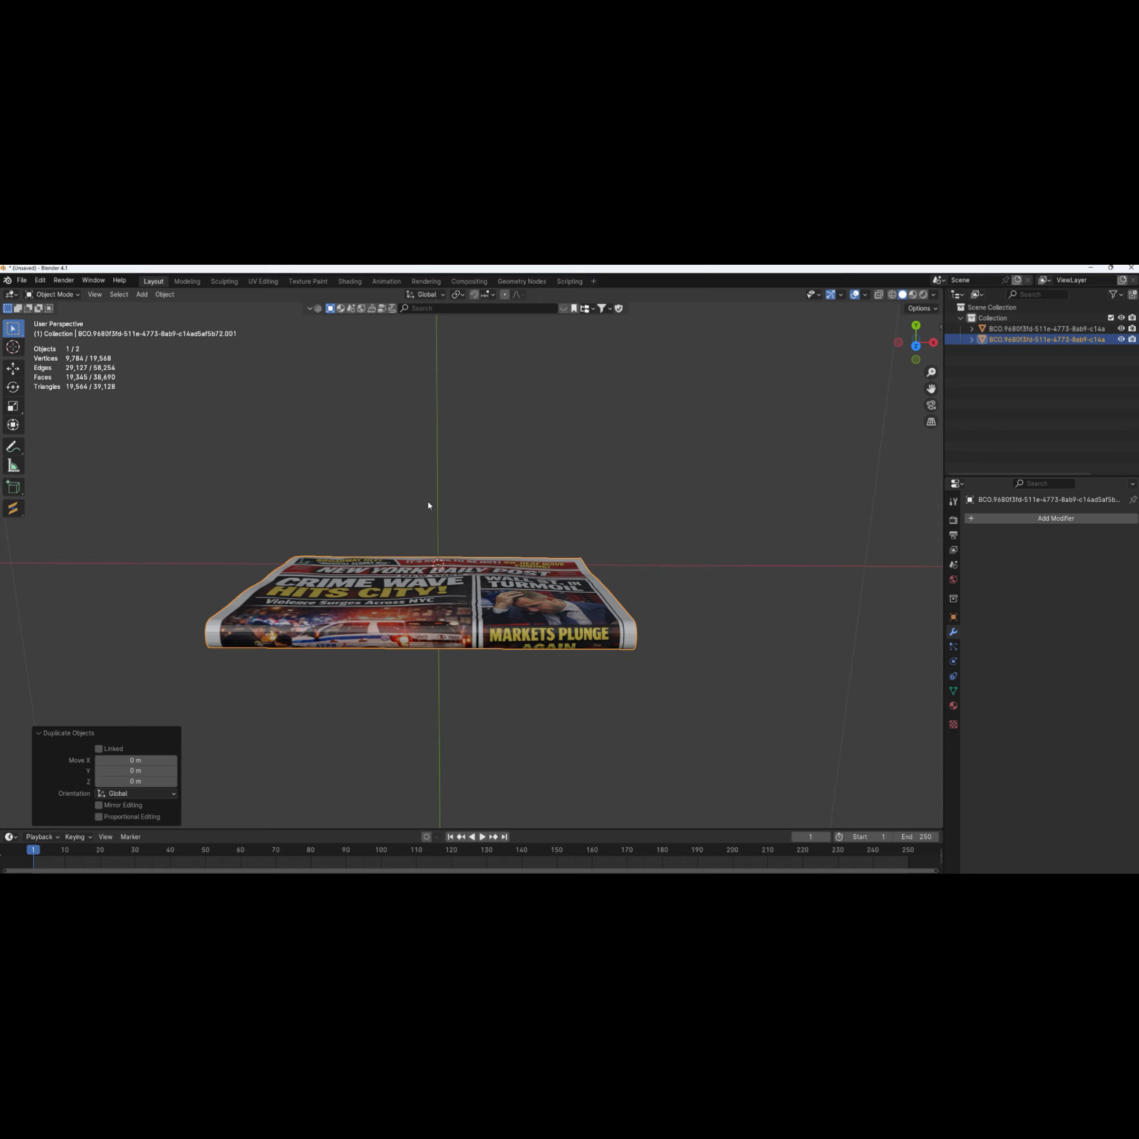
{"action": "mouse_move", "coordinate": [402, 528]}
{"action": "middle_mouse_down"}
{"action": "mouse_move", "coordinate": [495, 521]}
{"action": "mouse_move", "coordinate": [427, 501]}
{"action": "mouse_move", "coordinate": [405, 512]}
{"action": "middle_mouse_up"}
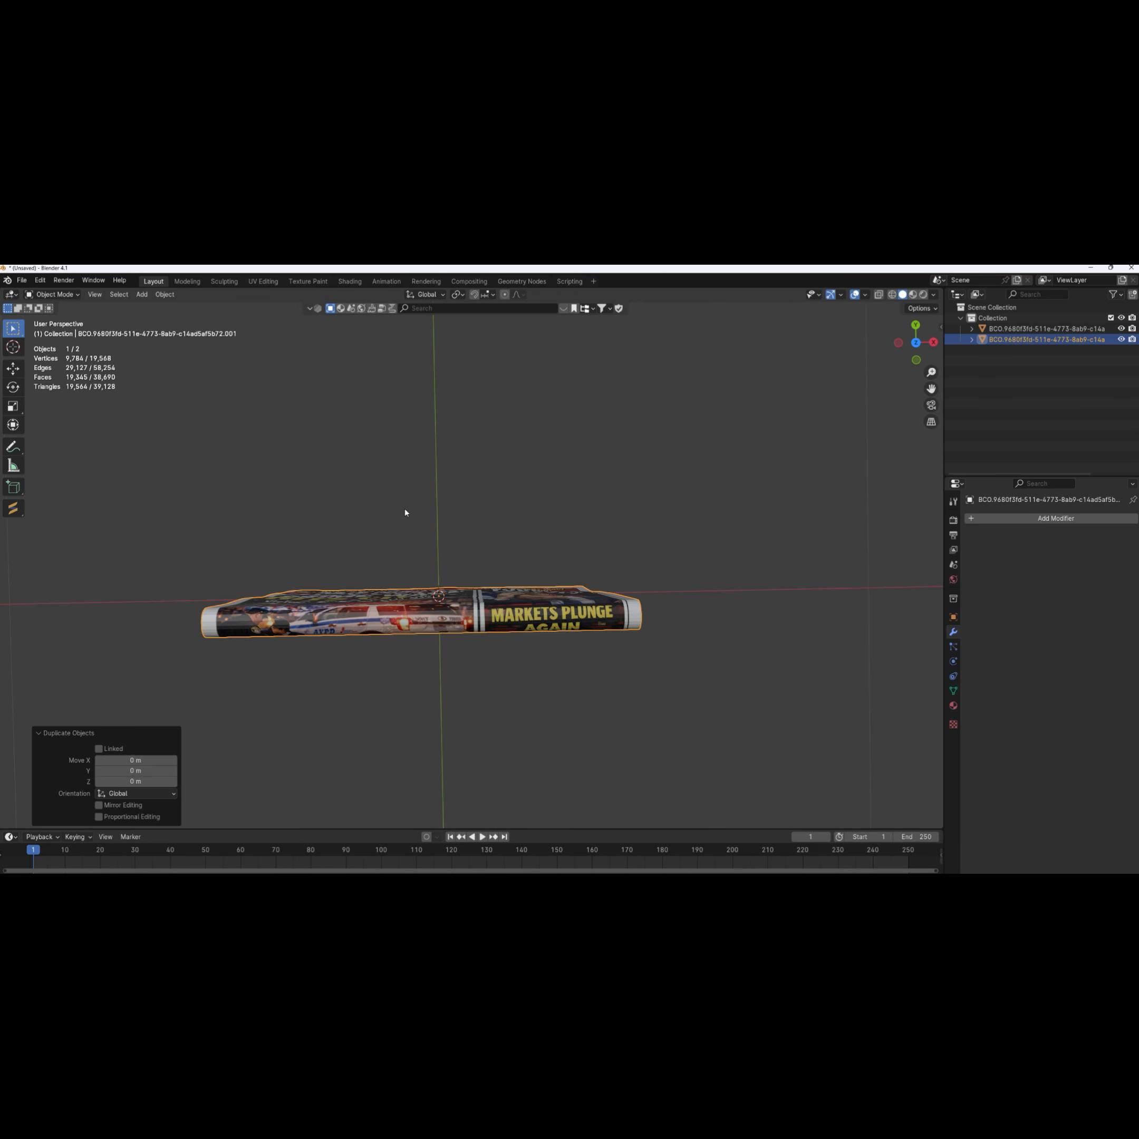
{"action": "left_click", "coordinate": [12, 368]}
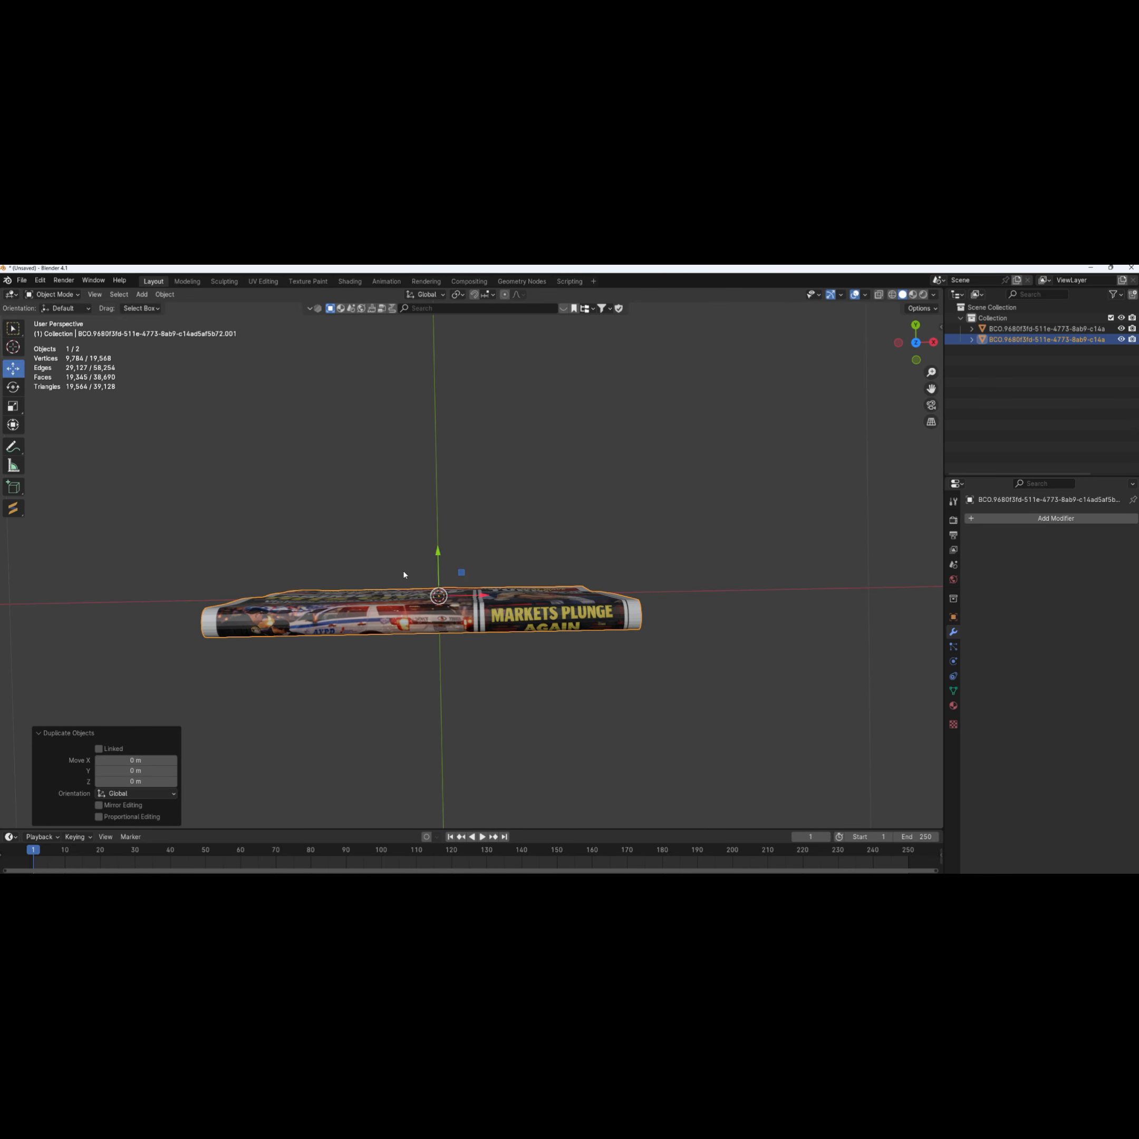
{"action": "left_click_drag", "start_coordinate": [440, 555], "coordinate": [438, 530]}
Stack a third newspaper copy about 0.045 m higher along Y and rotate it about 5.1° around Y
{"action": "middle_click_drag", "start_coordinate": [438, 530], "coordinate": [664, 588]}
{"action": "right_click", "coordinate": [481, 578]}
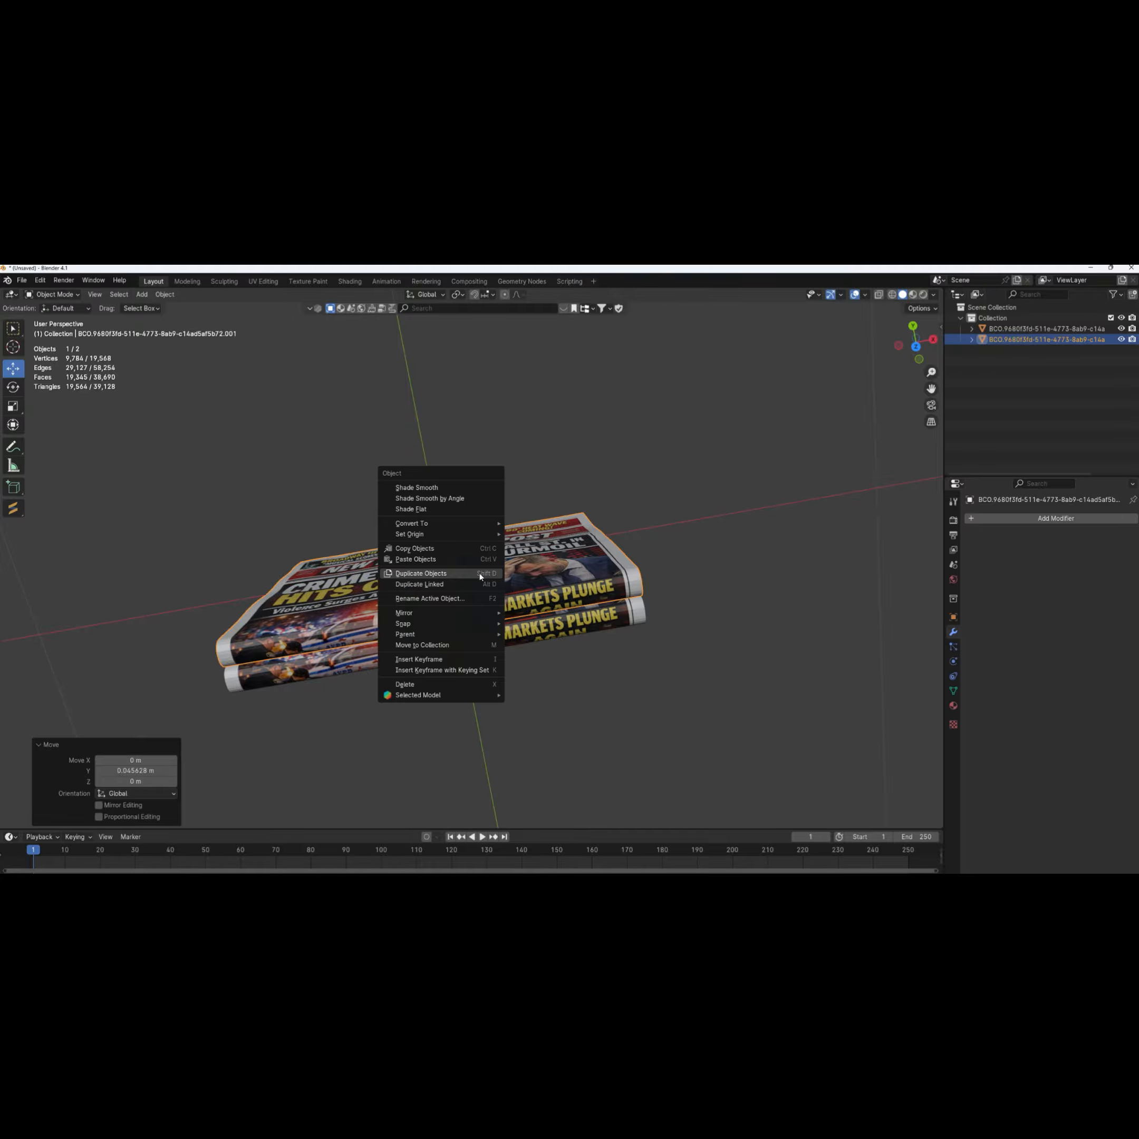
{"action": "left_click", "coordinate": [481, 576]}
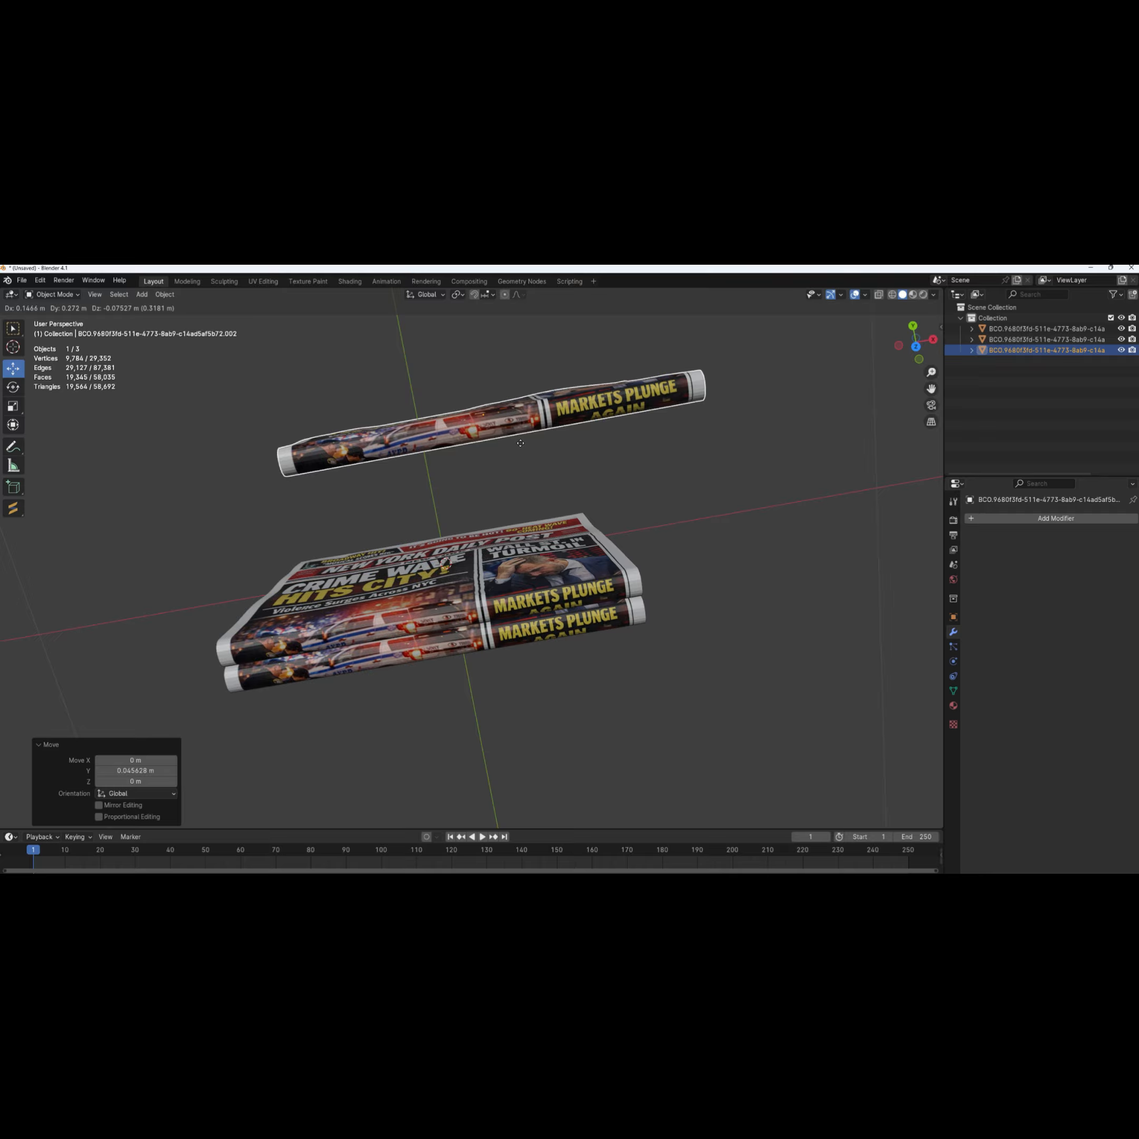
{"action": "key", "text": "Escape"}
{"action": "left_click_drag", "start_coordinate": [432, 503], "coordinate": [431, 483]}
{"action": "left_click", "coordinate": [14, 388]}
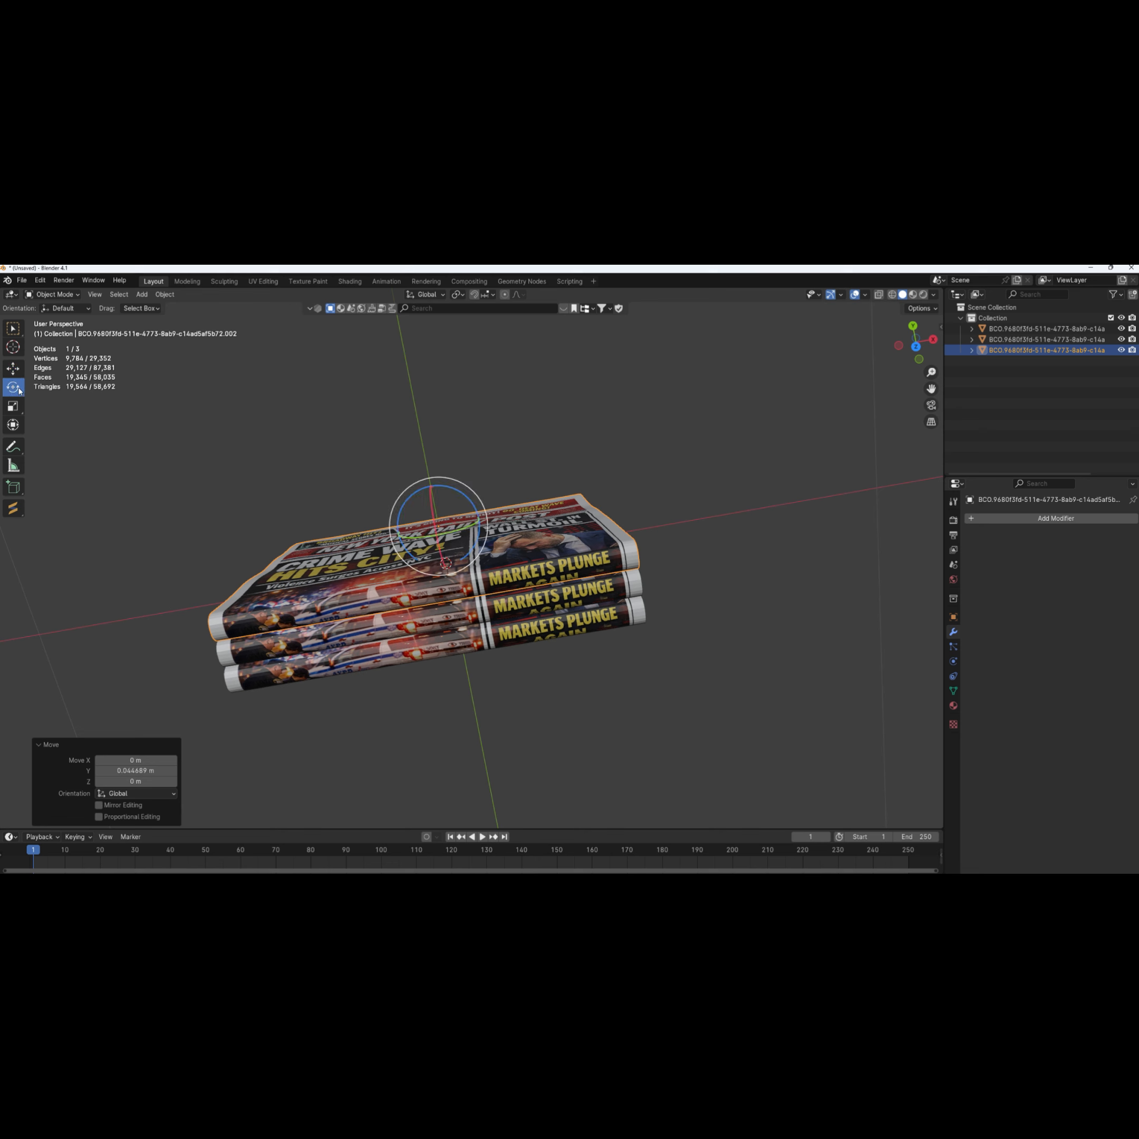
{"action": "left_click_drag", "start_coordinate": [459, 530], "coordinate": [428, 542]}
Stack a fourth copy of the top newspaper about 0.039 m higher along Y and rotate it about -1.57° around Y
{"action": "middle_click_drag", "start_coordinate": [428, 542], "coordinate": [520, 568]}
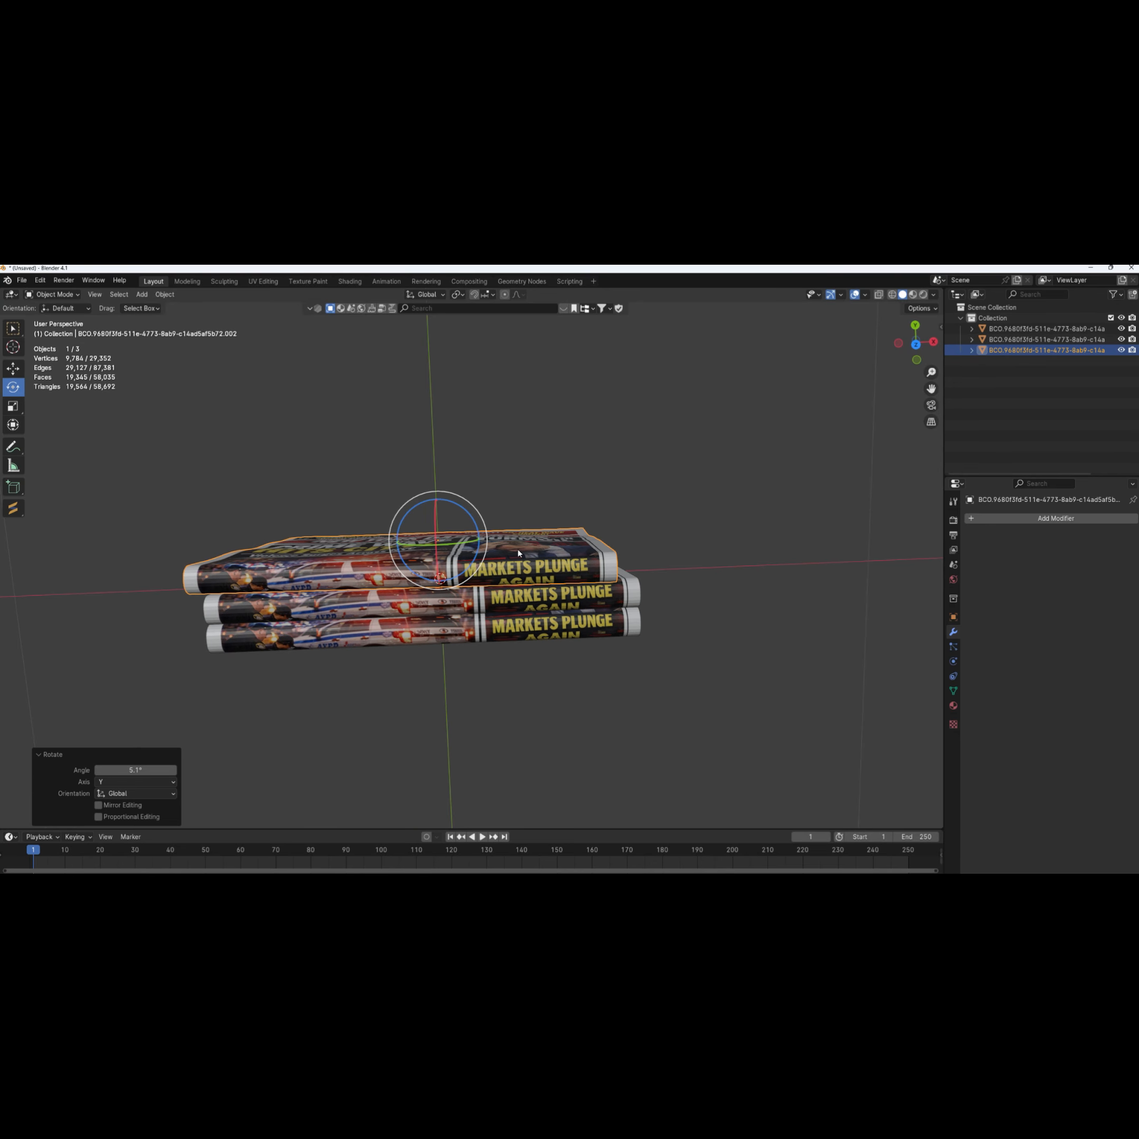
{"action": "right_click", "coordinate": [521, 573]}
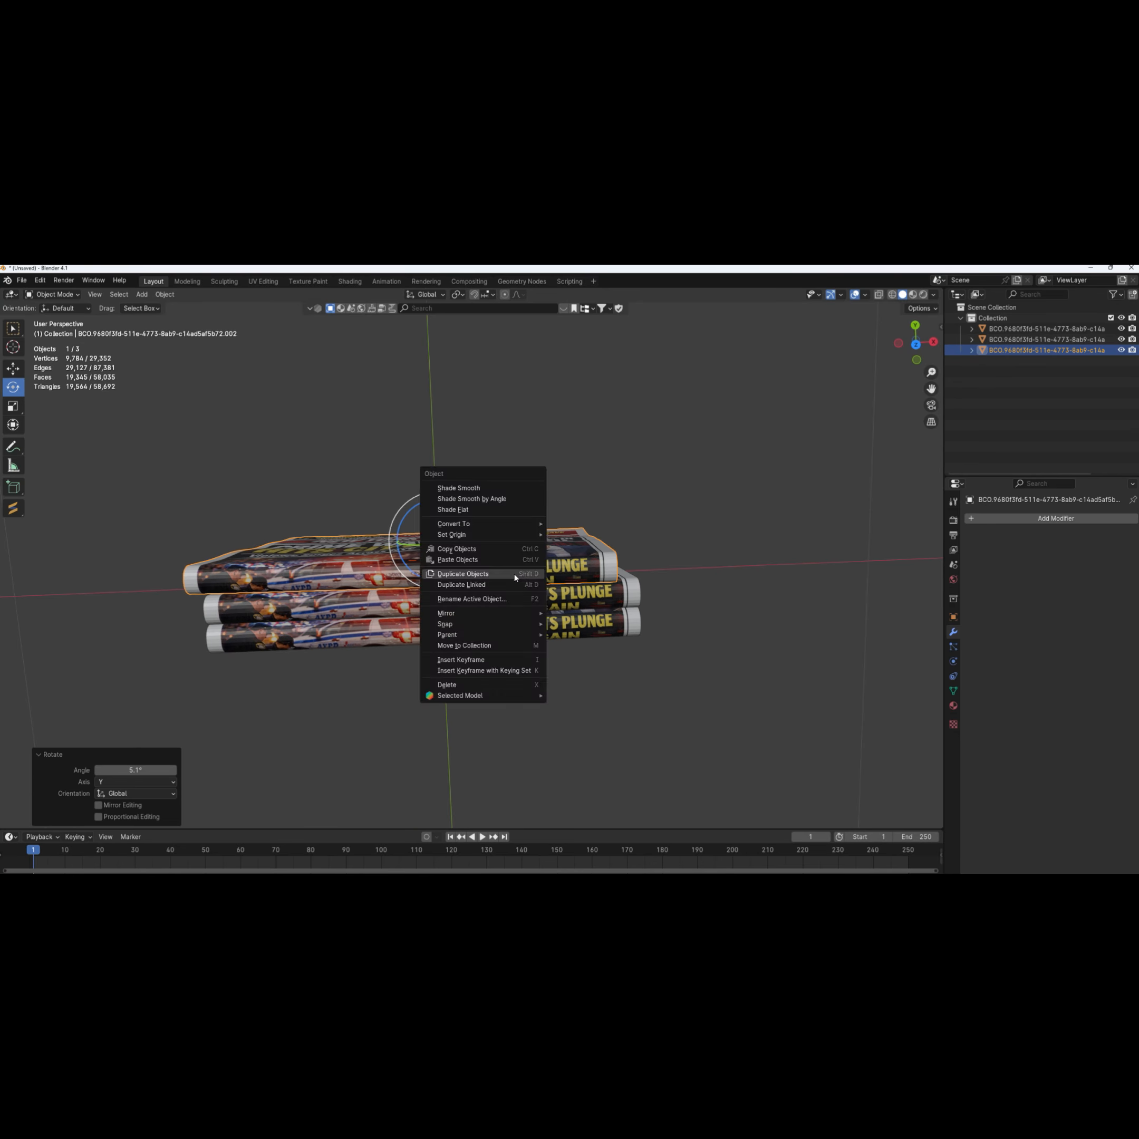
{"action": "left_click", "coordinate": [515, 575]}
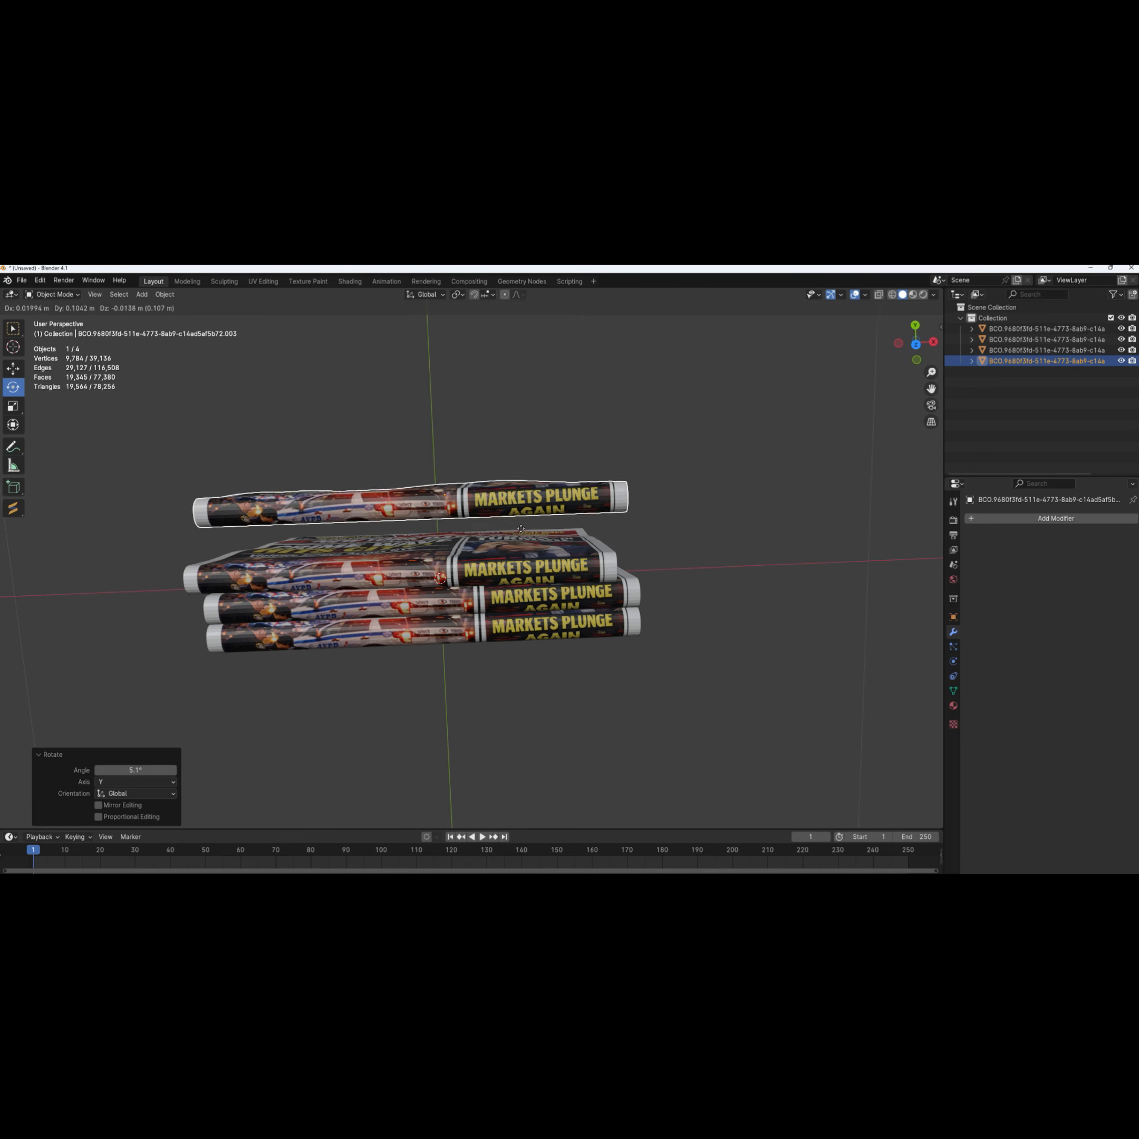
{"action": "right_click", "coordinate": [520, 528]}
{"action": "left_click", "coordinate": [12, 368]}
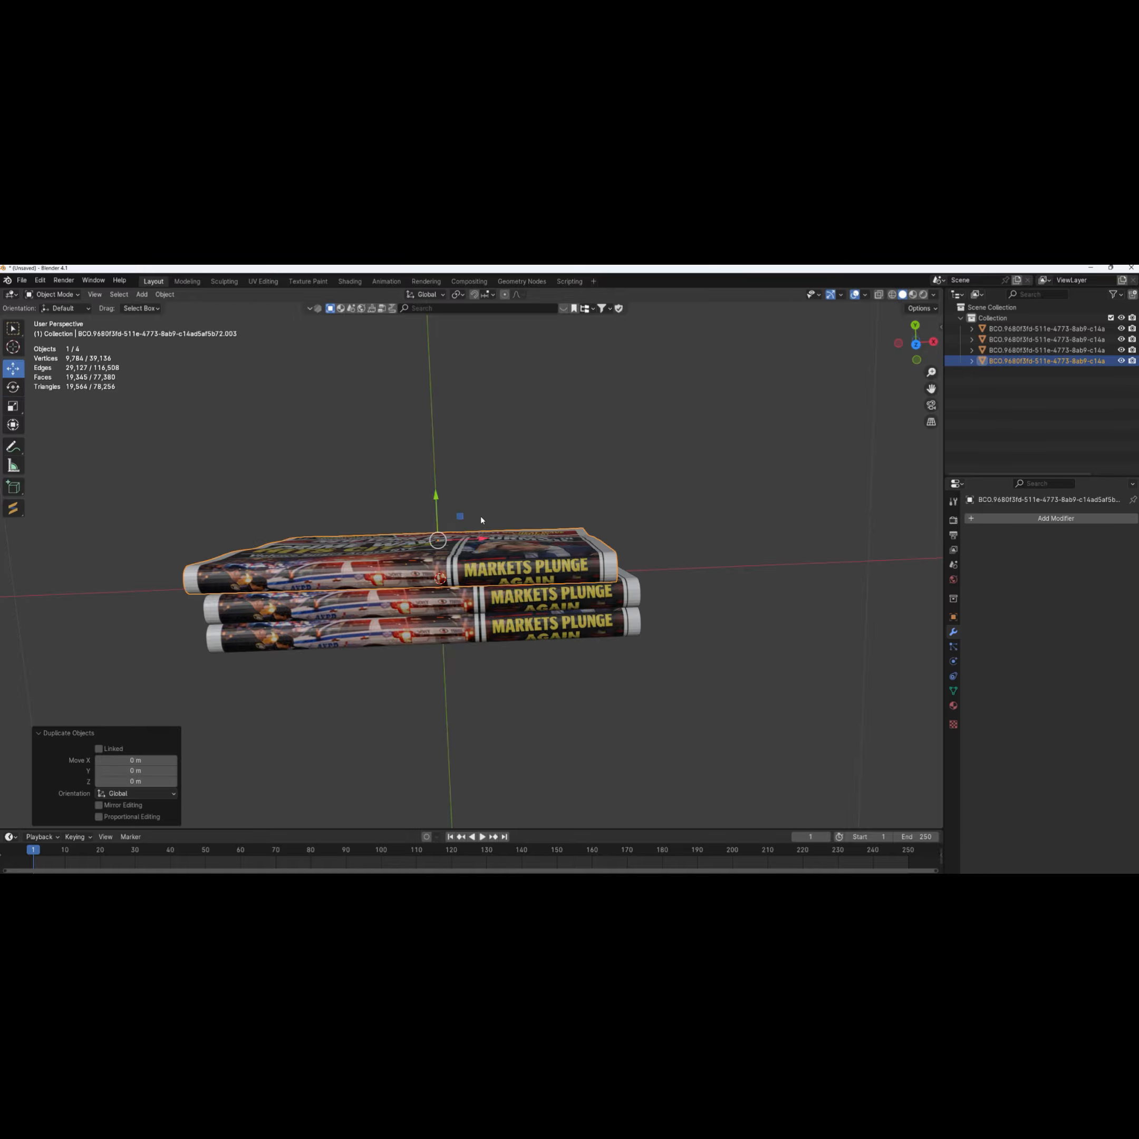
{"action": "left_click_drag", "start_coordinate": [437, 498], "coordinate": [461, 511]}
{"action": "middle_click_drag", "start_coordinate": [461, 510], "coordinate": [454, 556]}
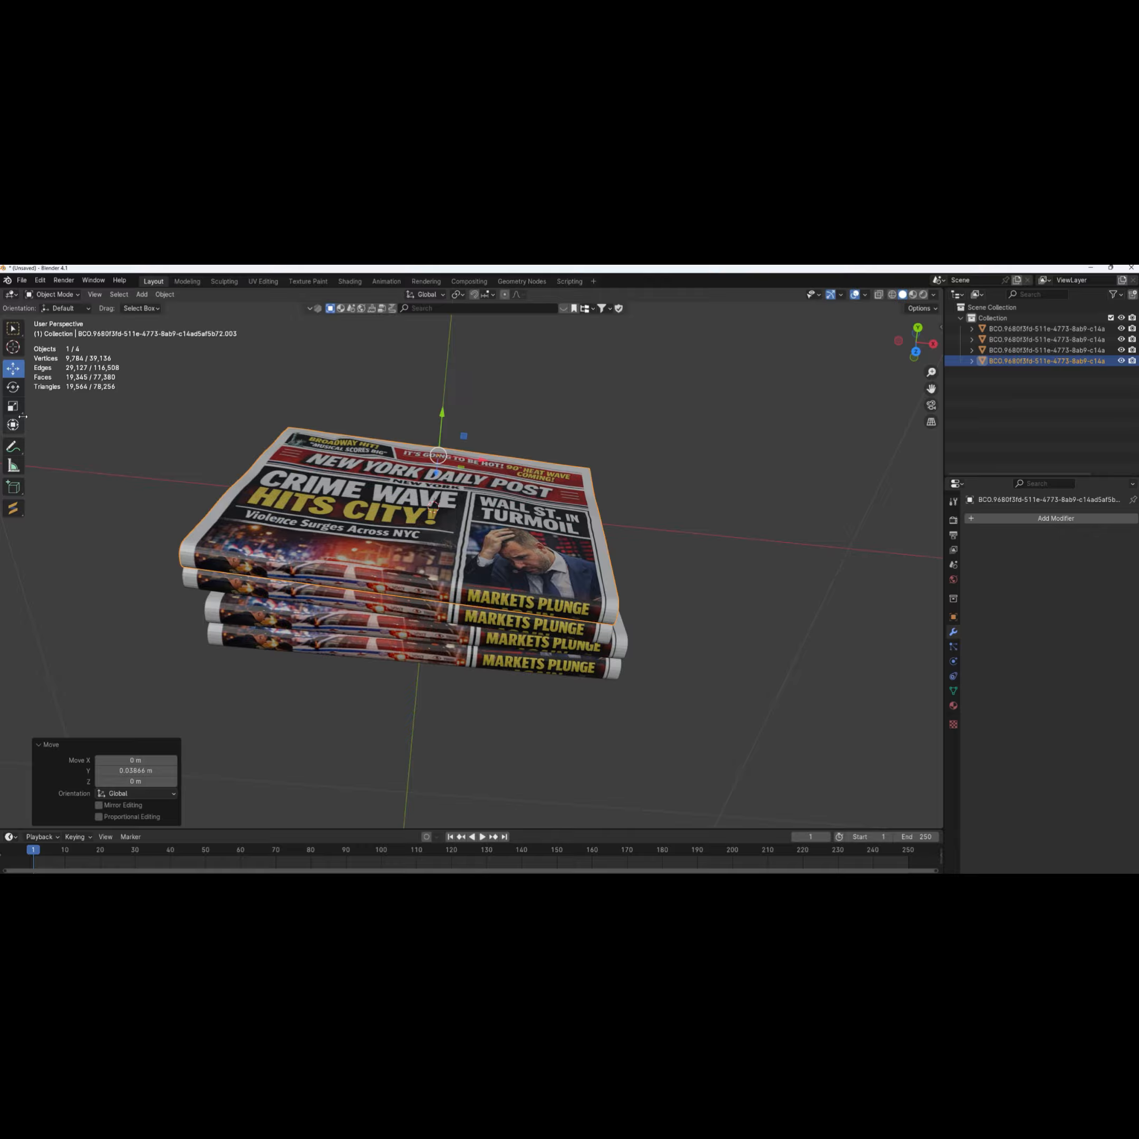
{"action": "left_click", "coordinate": [17, 388]}
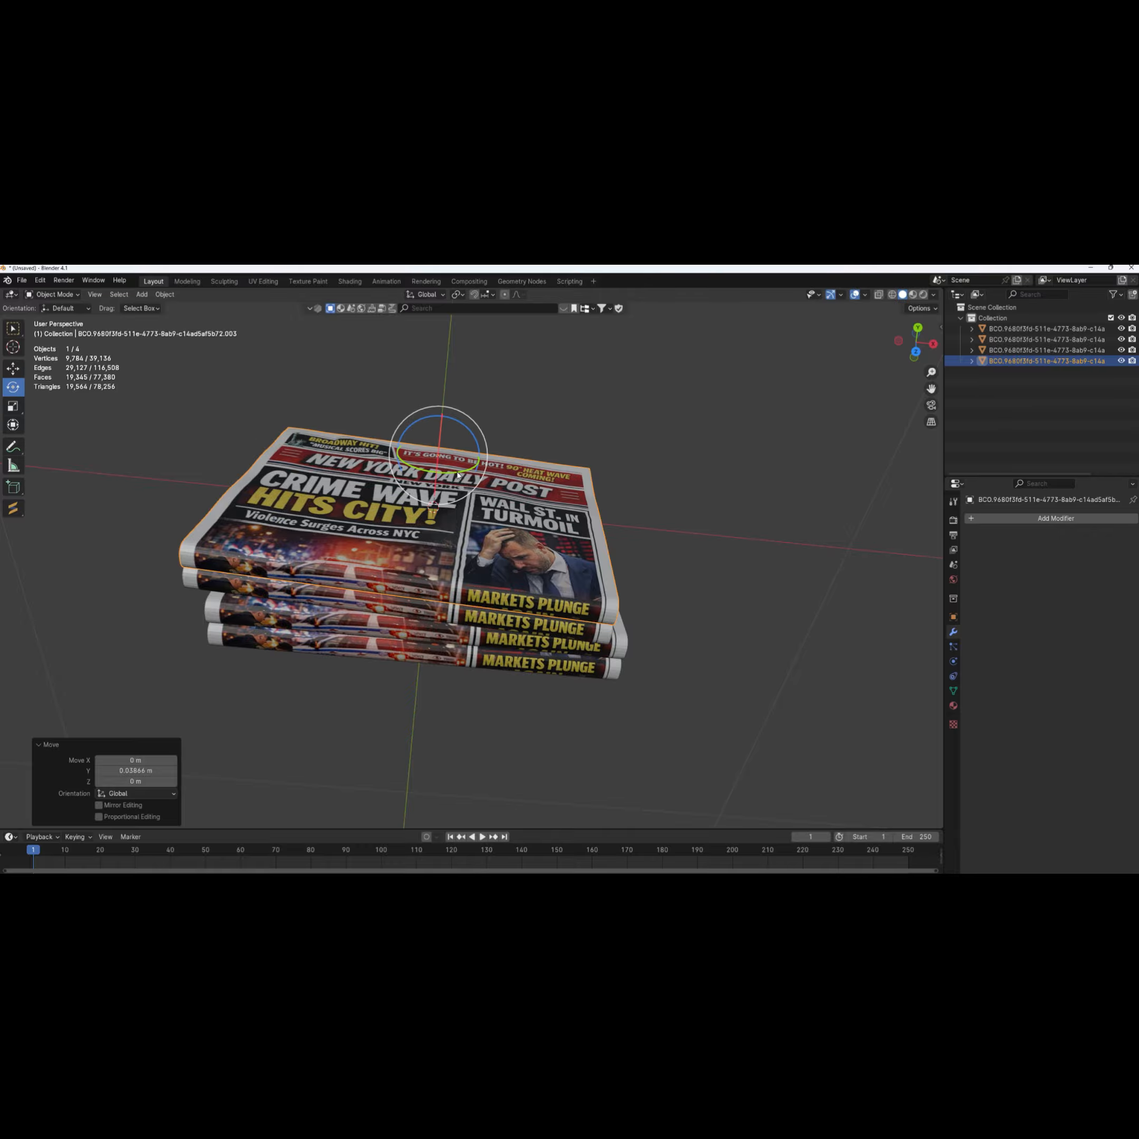
{"action": "left_click_drag", "start_coordinate": [468, 476], "coordinate": [458, 468]}
{"action": "middle_click_drag", "start_coordinate": [458, 469], "coordinate": [521, 526]}
{"action": "scroll", "coordinate": [435, 578], "scroll_direction": "down", "scroll_amount": 4}
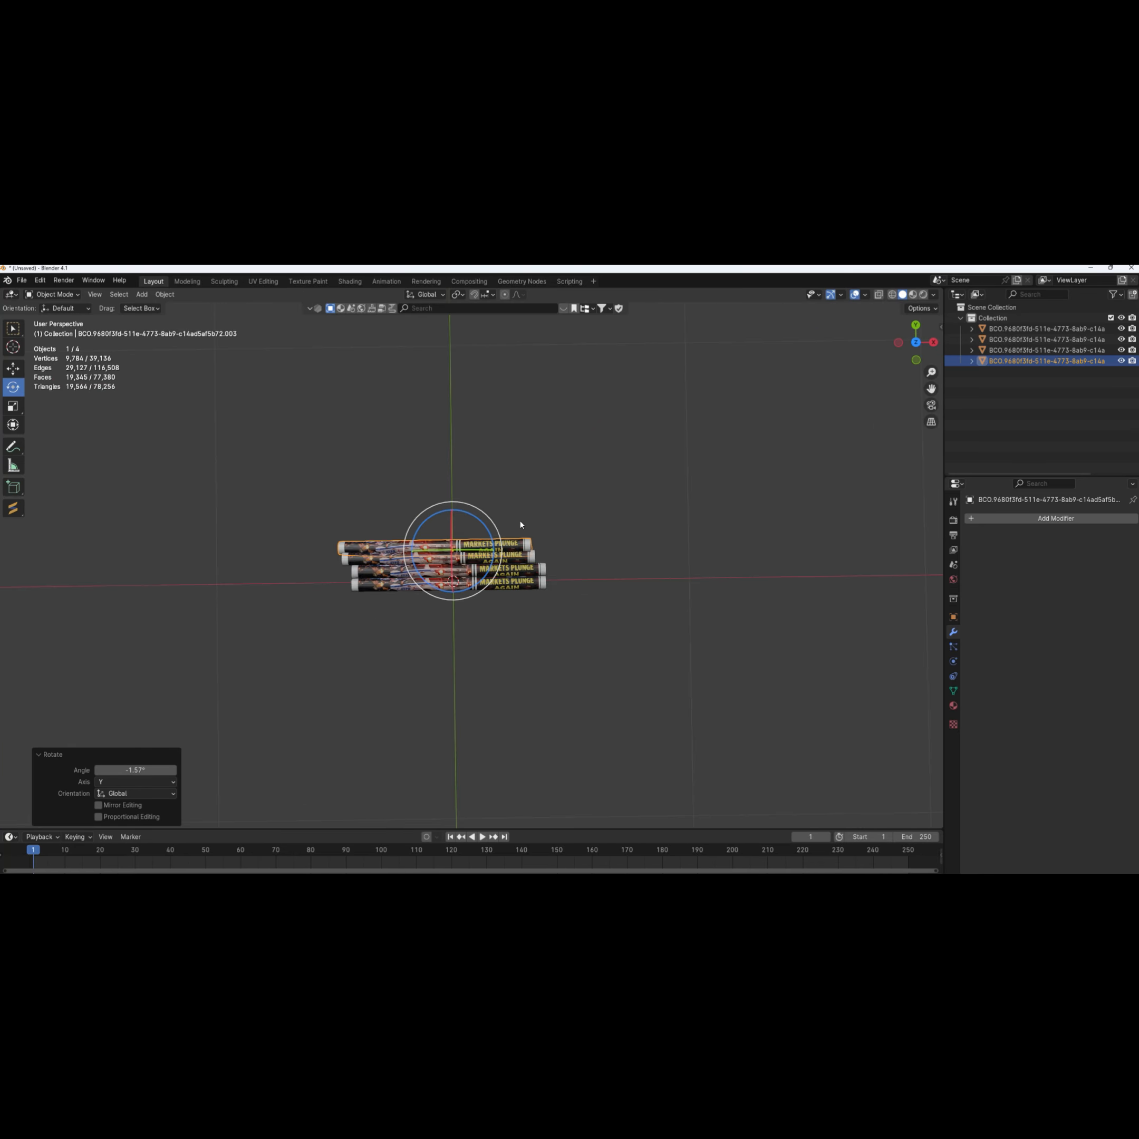
{"action": "left_click_drag", "start_coordinate": [246, 444], "coordinate": [387, 530]}
{"action": "scroll", "coordinate": [387, 530], "scroll_direction": "up", "scroll_amount": 5}
{"action": "scroll", "coordinate": [386, 530], "scroll_direction": "down", "scroll_amount": 4}
{"action": "left_click", "coordinate": [395, 551]}
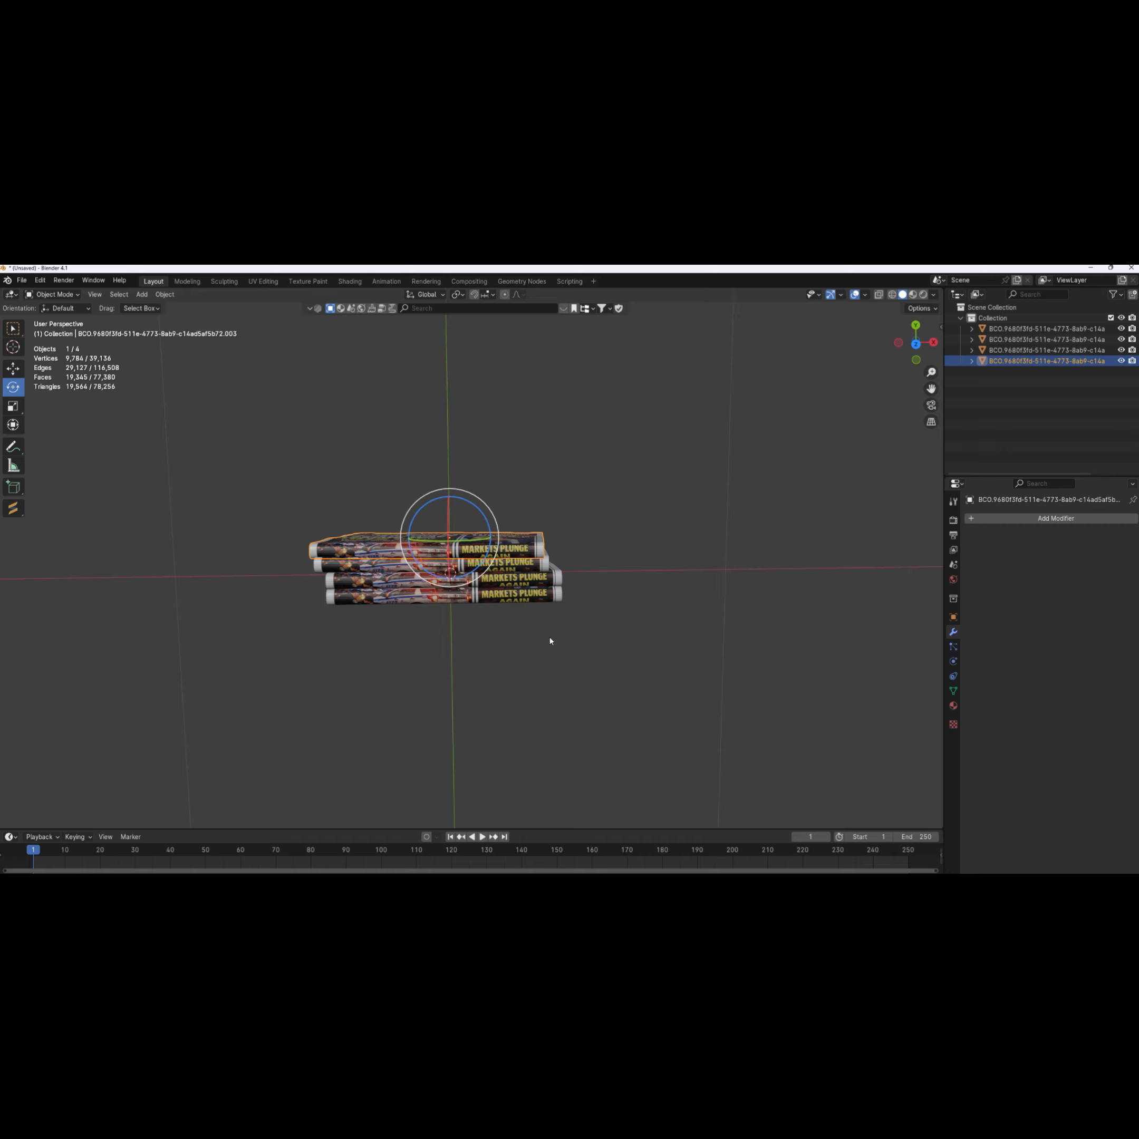
Select all four stacked newspapers and join them into a single object
{"action": "left_click_drag", "start_coordinate": [270, 448], "coordinate": [650, 675]}
{"action": "scroll", "coordinate": [528, 584], "scroll_direction": "up", "scroll_amount": 3}
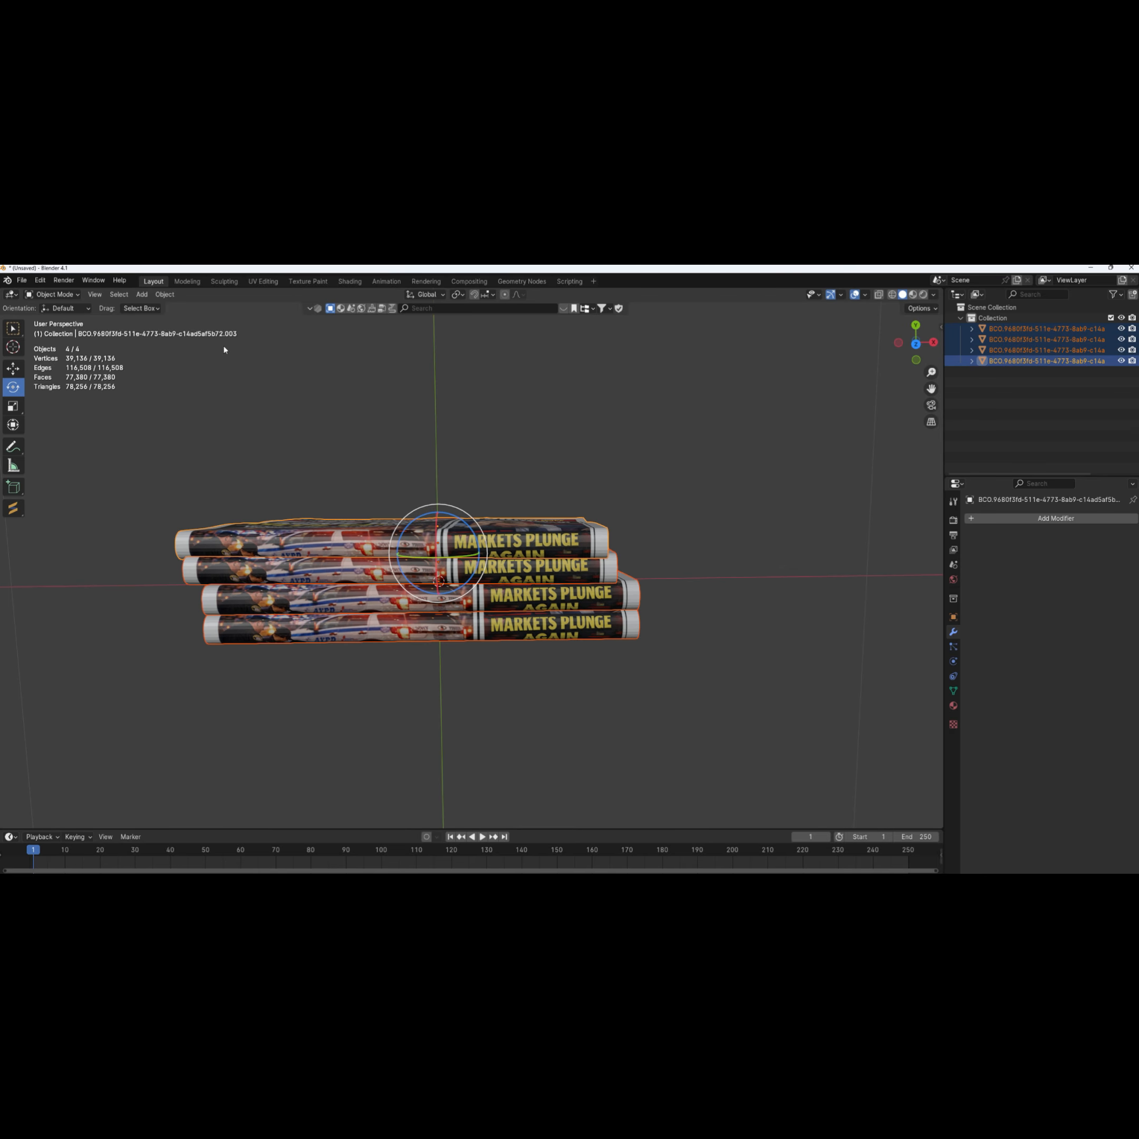
{"action": "left_click", "coordinate": [165, 295]}
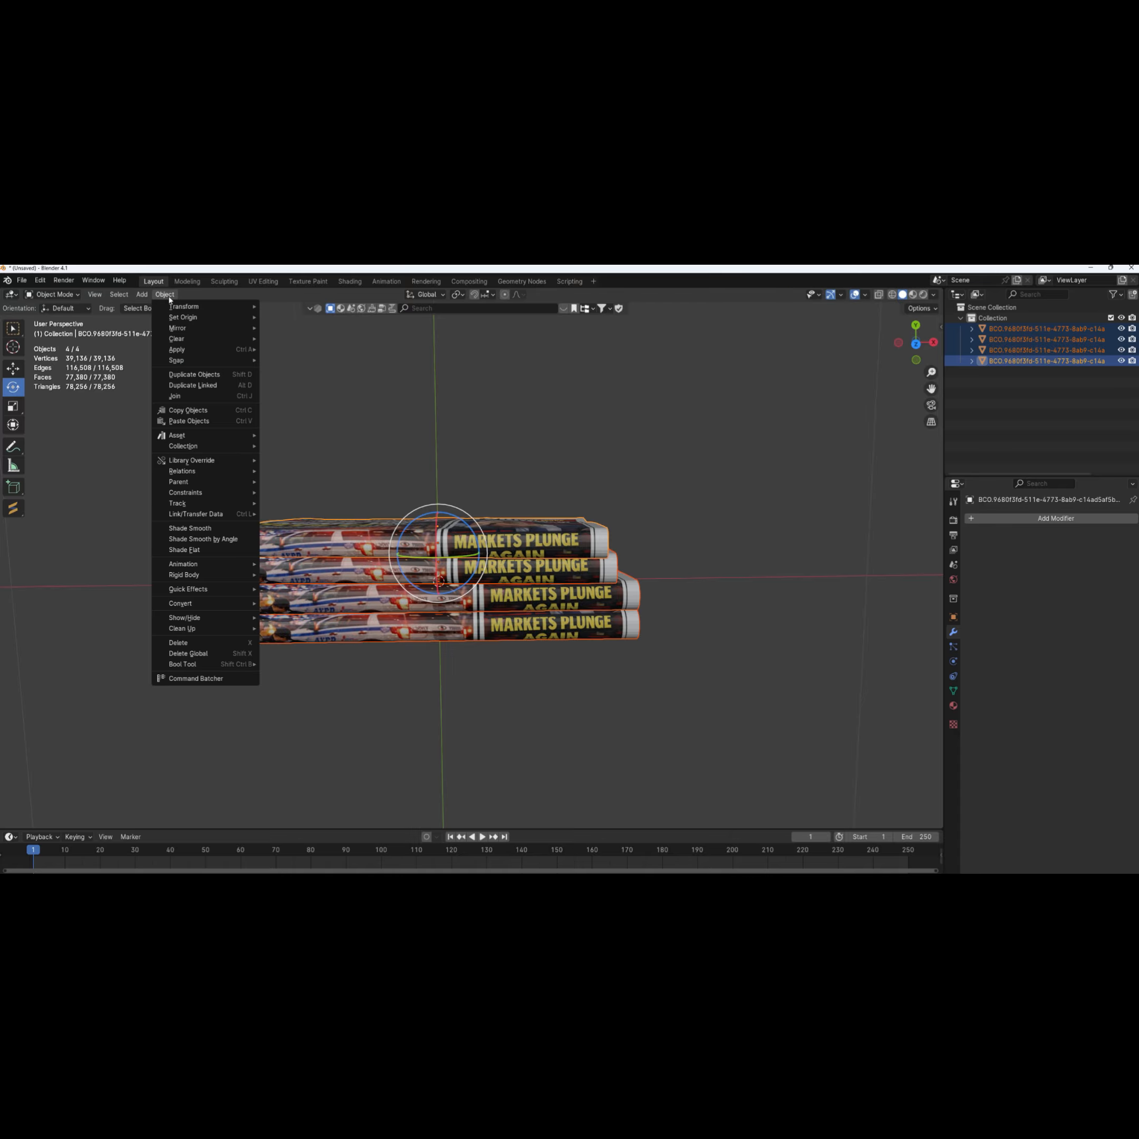
{"action": "left_click", "coordinate": [192, 397]}
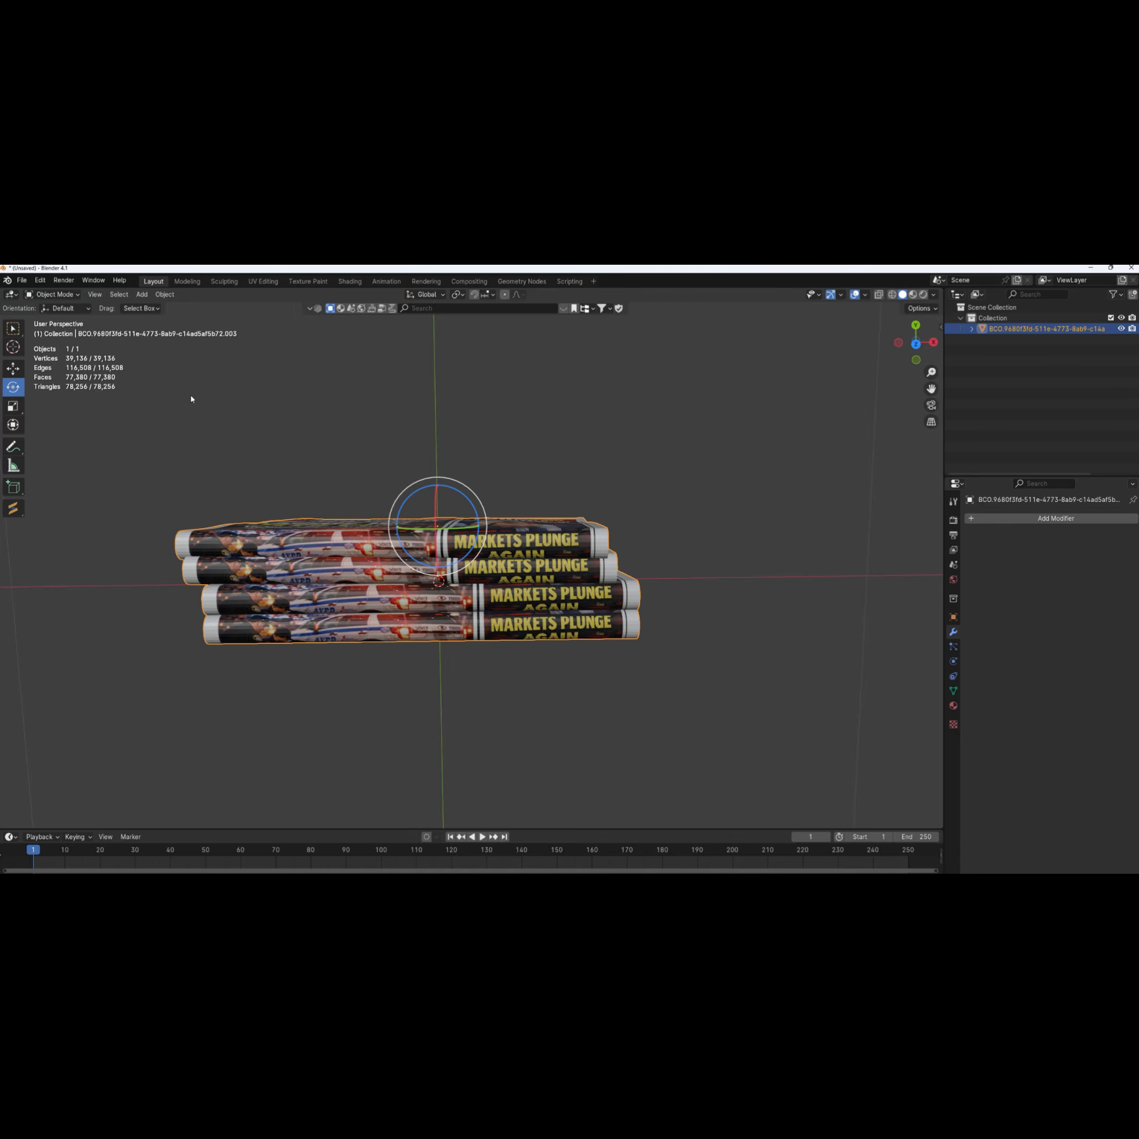
In Edit Mode, apply Decimate Geometry to the joined newspaper stack with a ratio of 0.8
{"action": "middle_click_drag", "start_coordinate": [271, 613], "coordinate": [319, 609]}
{"action": "scroll", "coordinate": [319, 608], "scroll_direction": "up", "scroll_amount": 4}
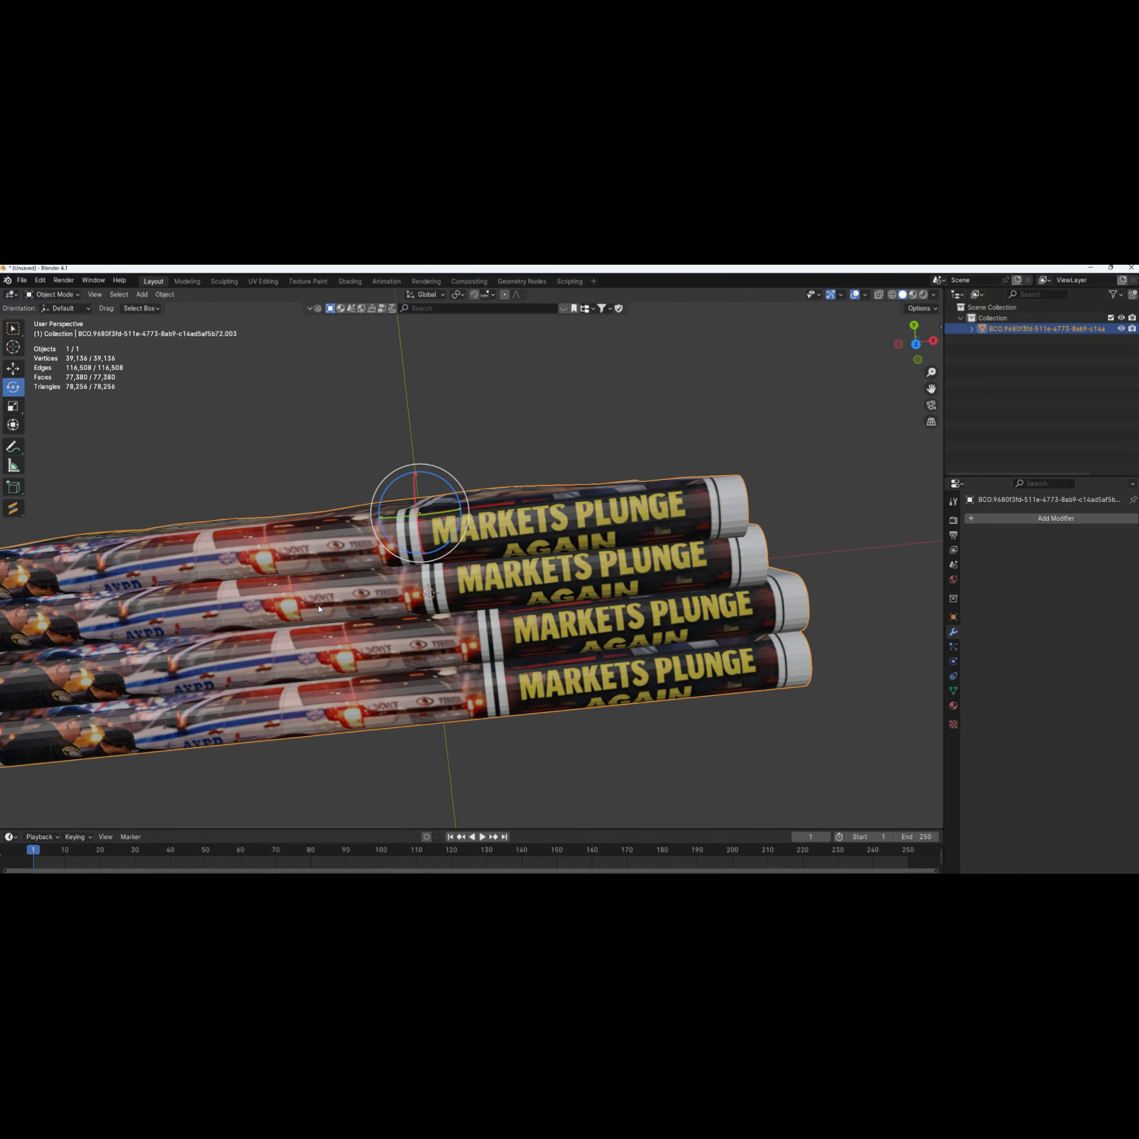
{"action": "left_click_drag", "start_coordinate": [930, 388], "coordinate": [1136, 390]}
{"action": "middle_click_drag", "start_coordinate": [436, 661], "coordinate": [96, 442]}
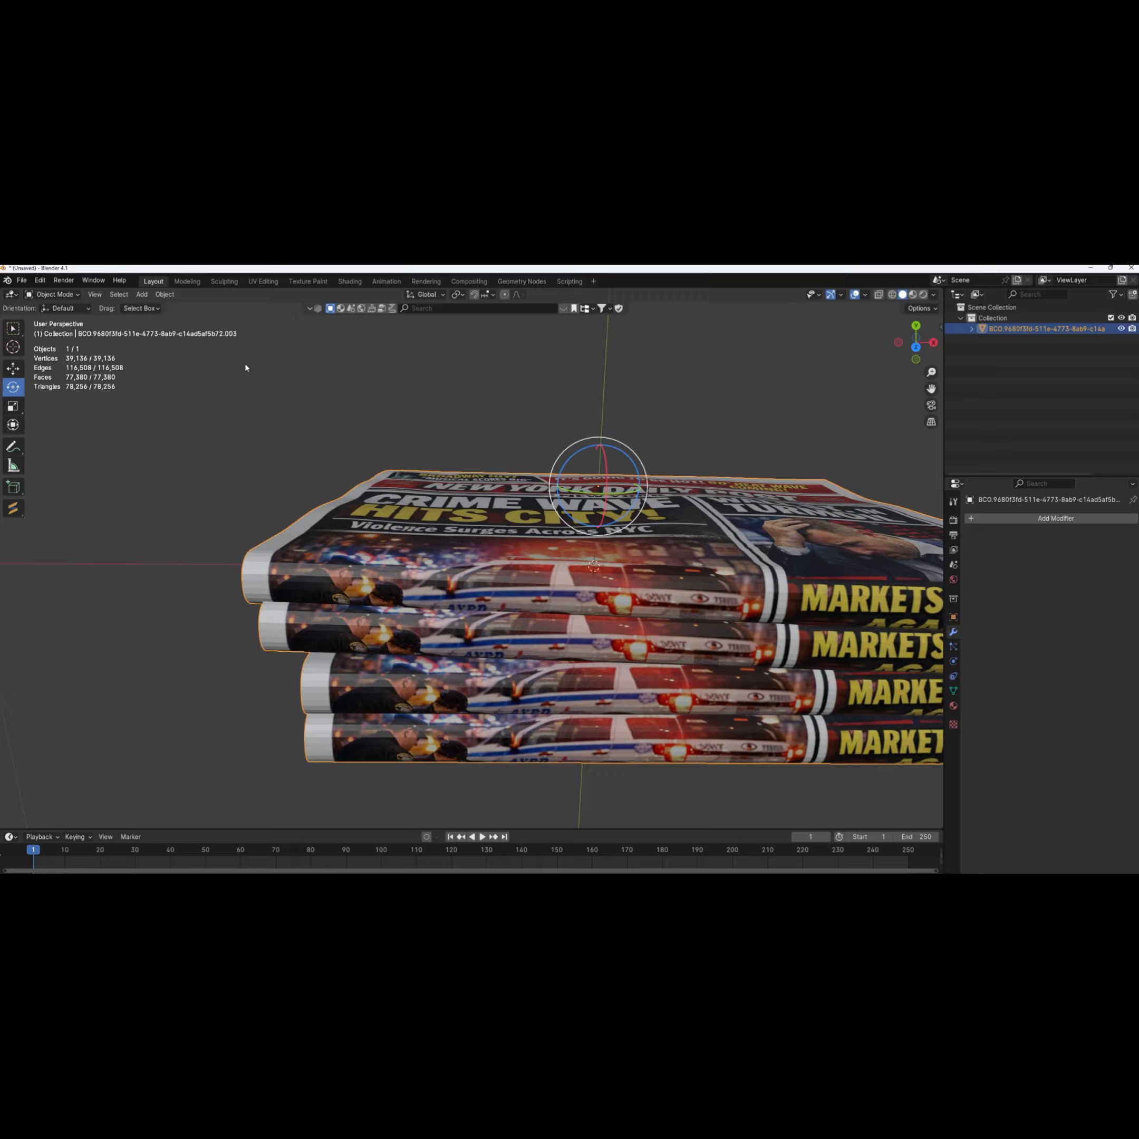
{"action": "key", "text": "Tab"}
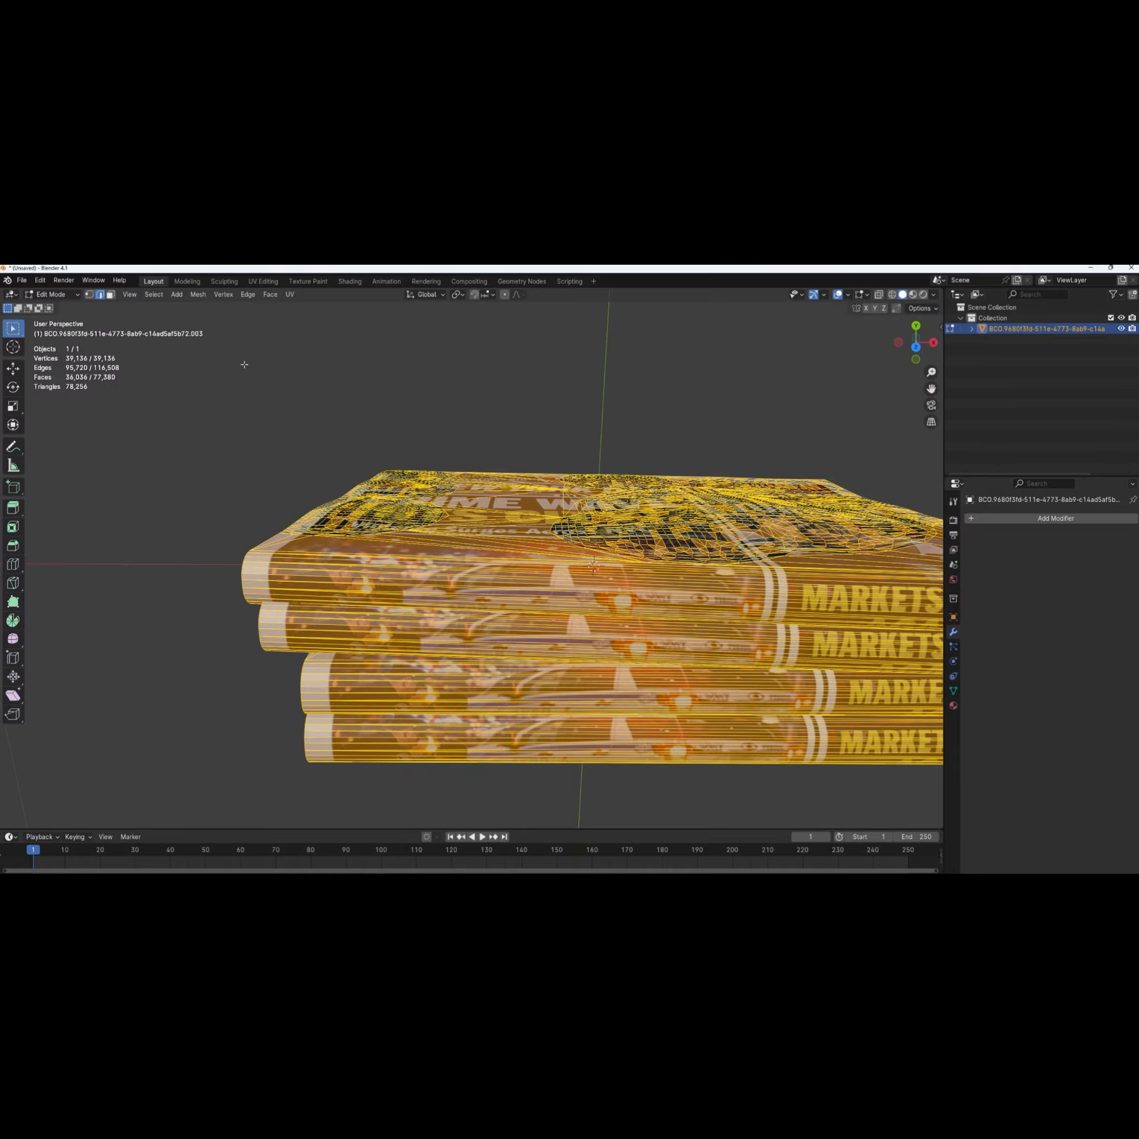
{"action": "left_click", "coordinate": [199, 294]}
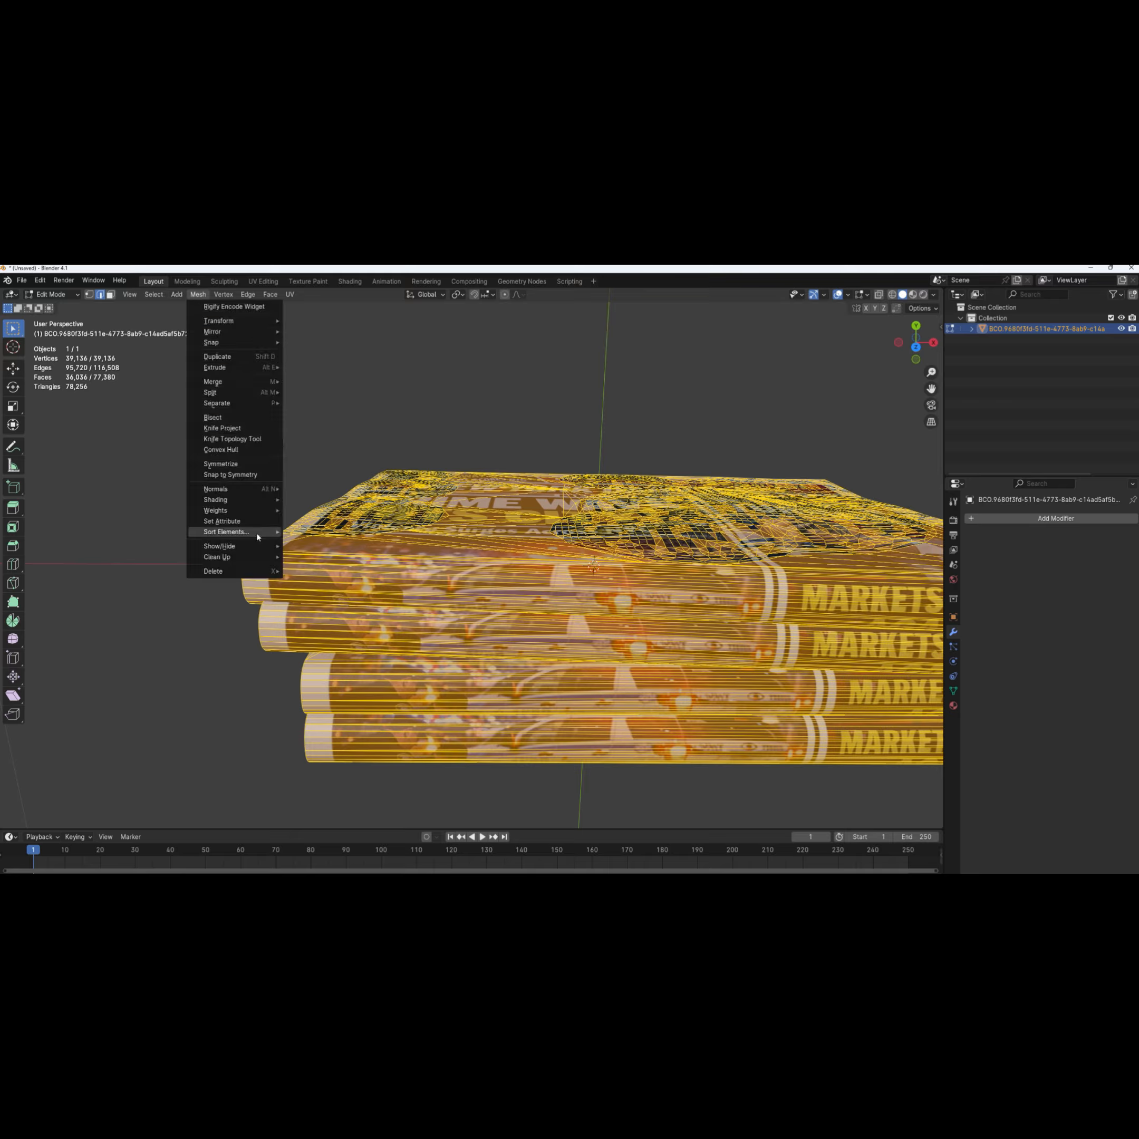
{"action": "mouse_move", "coordinate": [257, 557]}
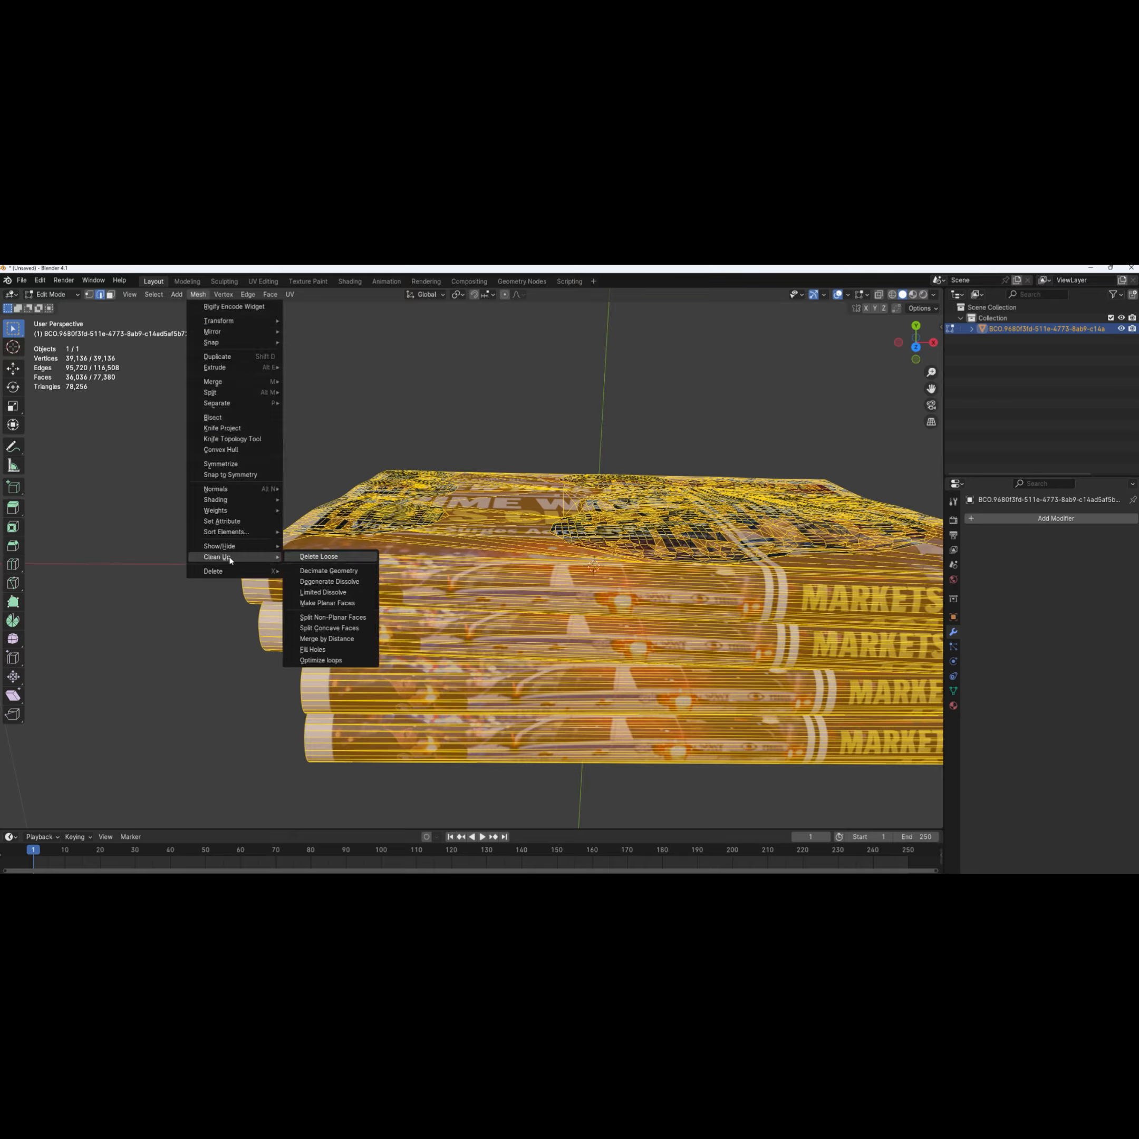
{"action": "left_click", "coordinate": [328, 570]}
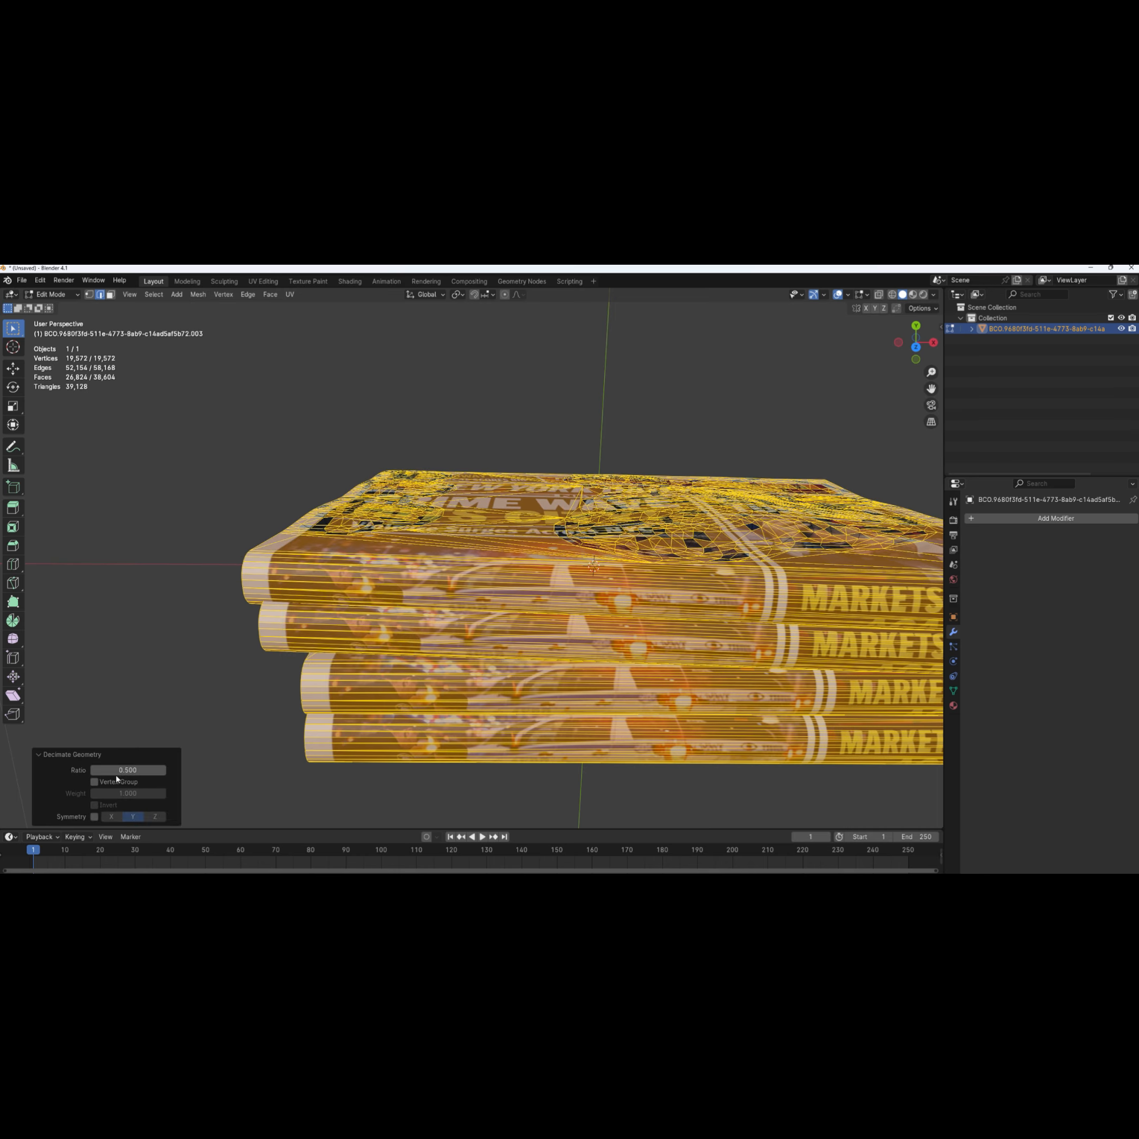
{"action": "scroll", "coordinate": [147, 656], "scroll_direction": "down", "scroll_amount": 2}
{"action": "middle_click_drag", "start_coordinate": [164, 637], "coordinate": [422, 817]}
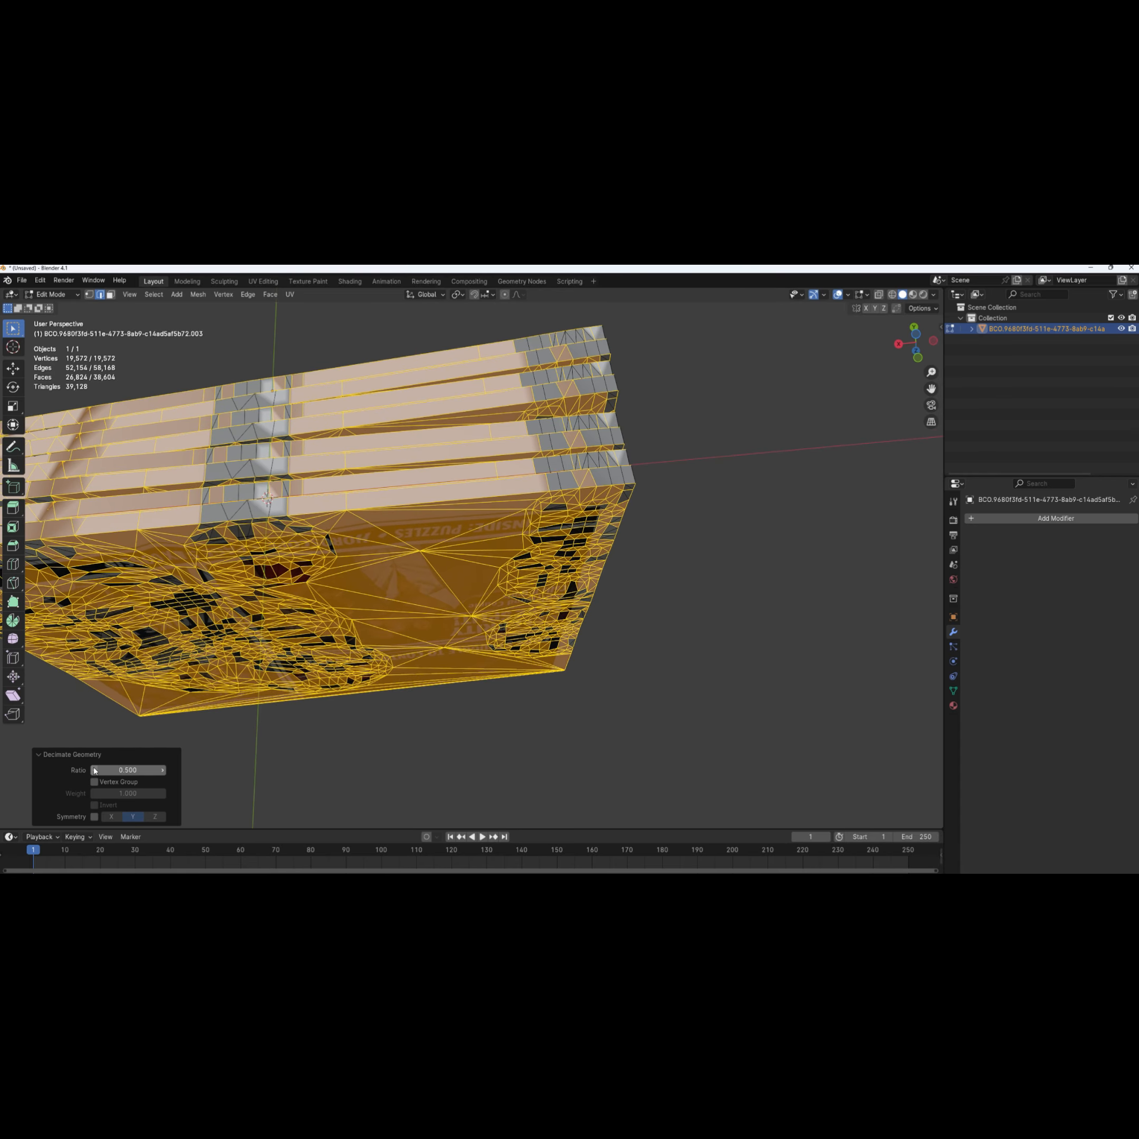
{"action": "left_click", "coordinate": [94, 771]}
{"action": "left_click", "coordinate": [164, 770]}
{"action": "left_click", "coordinate": [128, 770]}
{"action": "type", "text": "0.8"}
{"action": "key", "text": "Return"}
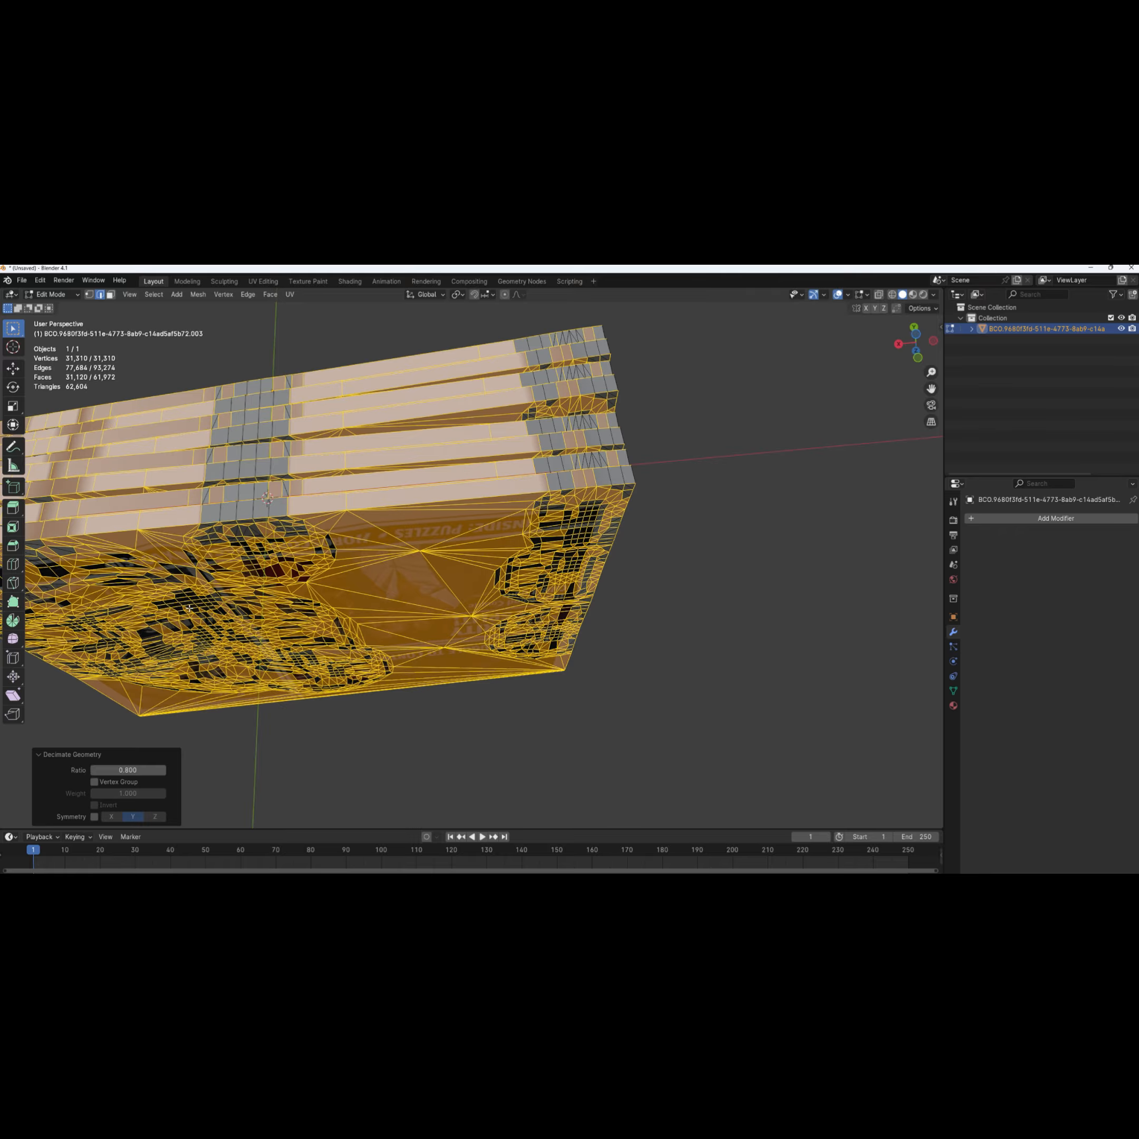
Set the Decimate Geometry ratio to 0.9 and deselect the mesh
{"action": "middle_click_drag", "start_coordinate": [262, 573], "coordinate": [513, 630]}
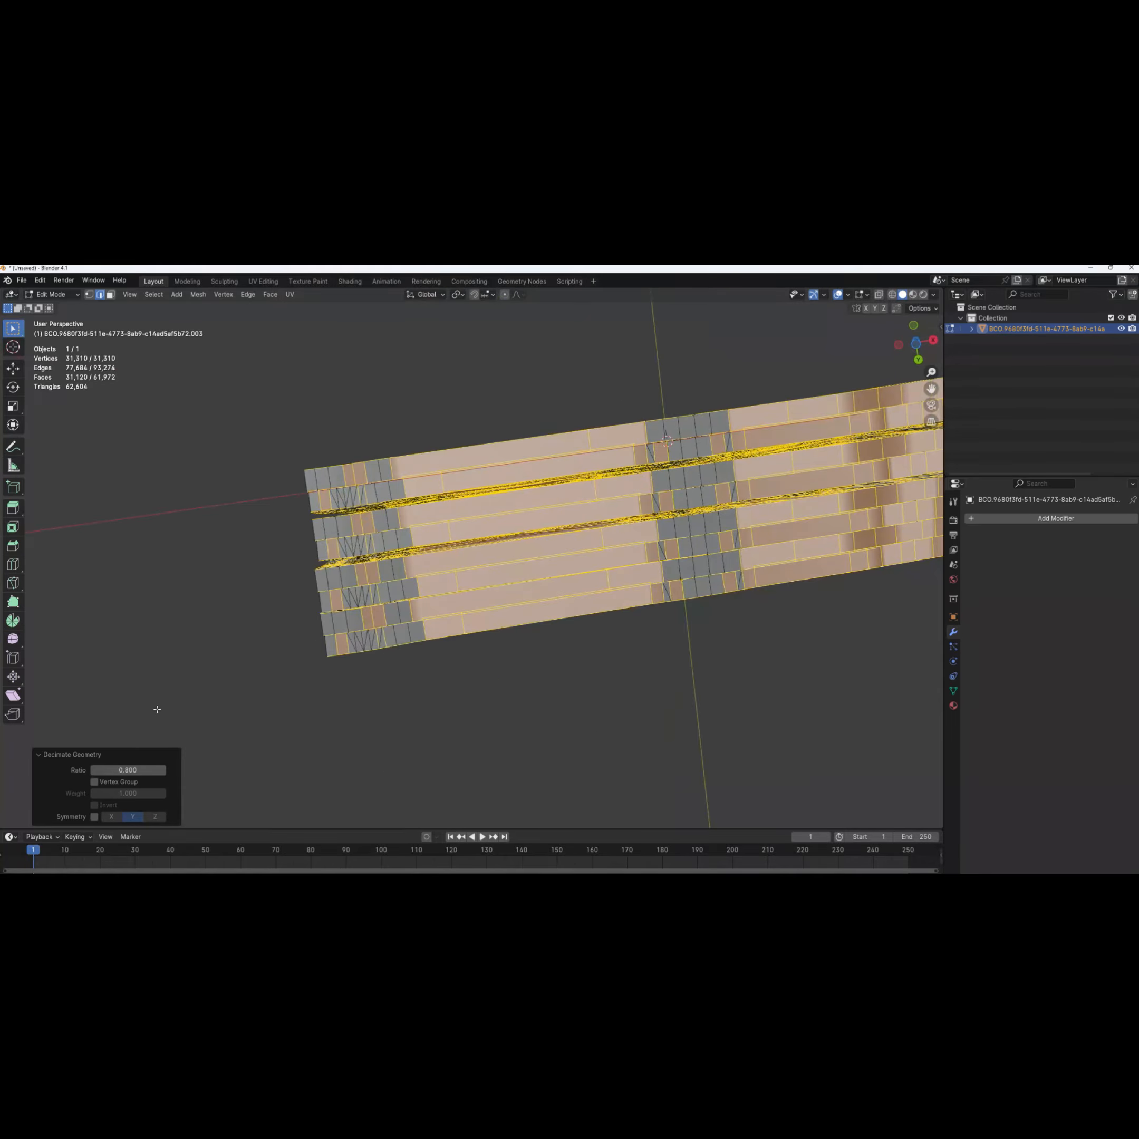
{"action": "left_click", "coordinate": [104, 770]}
{"action": "type", "text": "0.9"}
{"action": "key", "text": "Return"}
{"action": "middle_click_drag", "start_coordinate": [241, 675], "coordinate": [374, 755]}
{"action": "left_click", "coordinate": [314, 647]}
{"action": "middle_click_drag", "start_coordinate": [318, 661], "coordinate": [395, 722]}
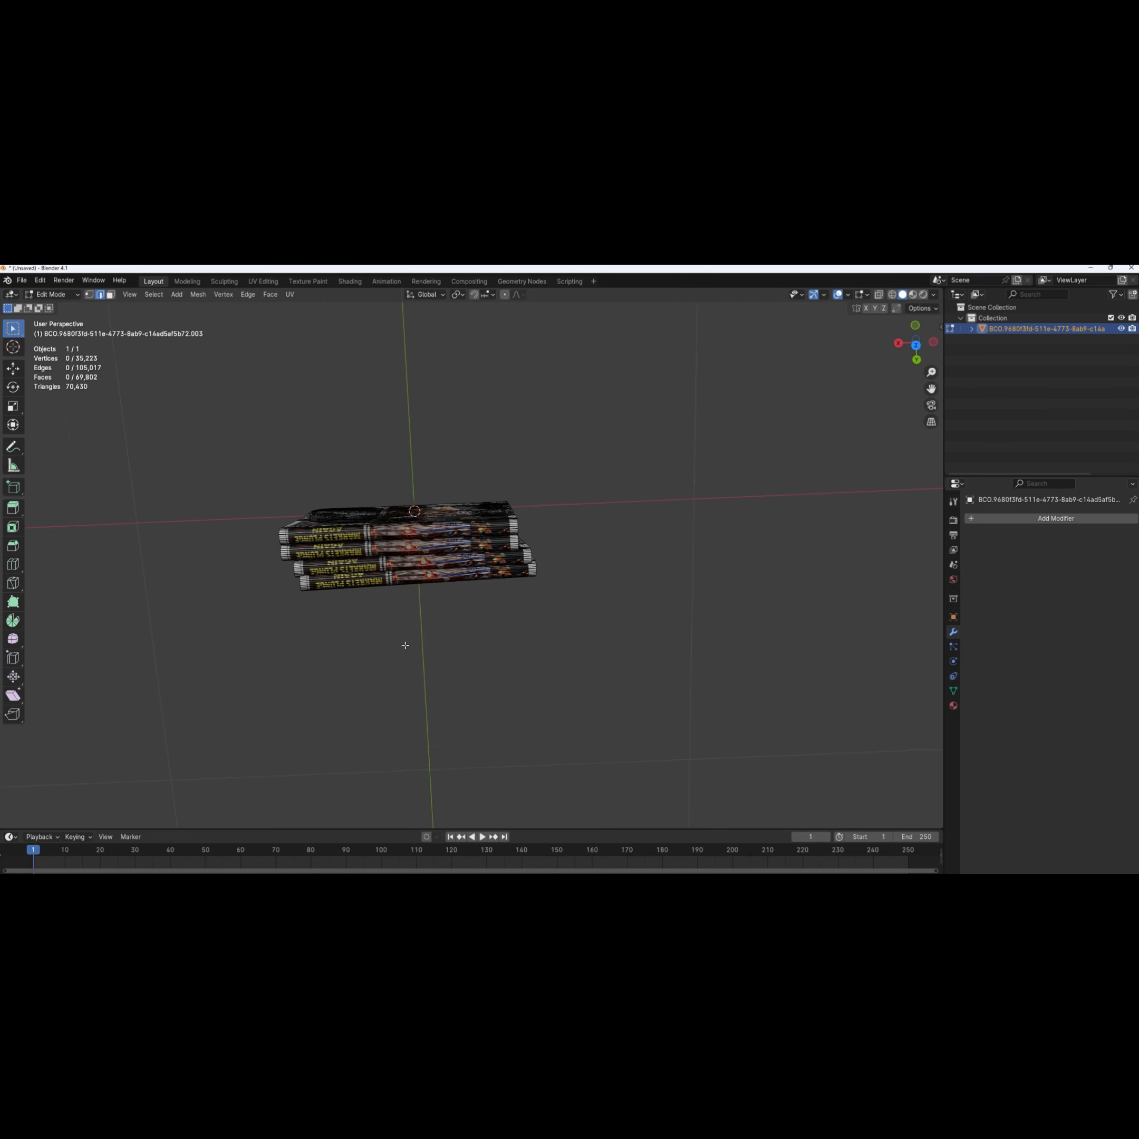
Examine the decimated newspaper stack's back page, side edges and wireframe from several angles
{"action": "scroll", "coordinate": [403, 644], "scroll_direction": "up", "scroll_amount": 7}
{"action": "middle_click_drag", "start_coordinate": [335, 493], "coordinate": [310, 492]}
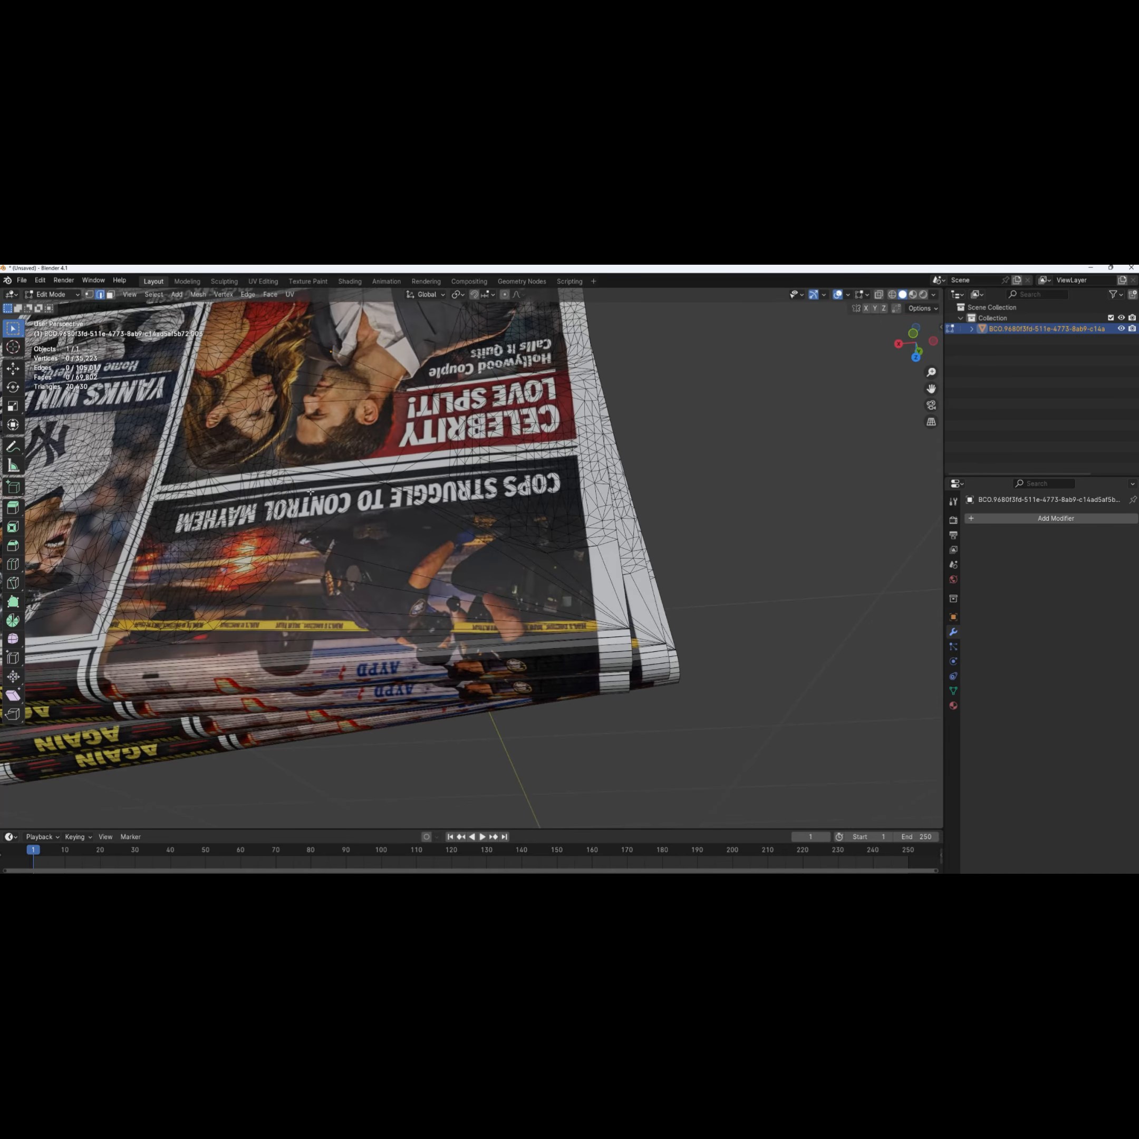
{"action": "left_click", "coordinate": [622, 467]}
{"action": "scroll", "coordinate": [623, 467], "scroll_direction": "down", "scroll_amount": 4}
{"action": "middle_click_drag", "start_coordinate": [496, 478], "coordinate": [478, 500]}
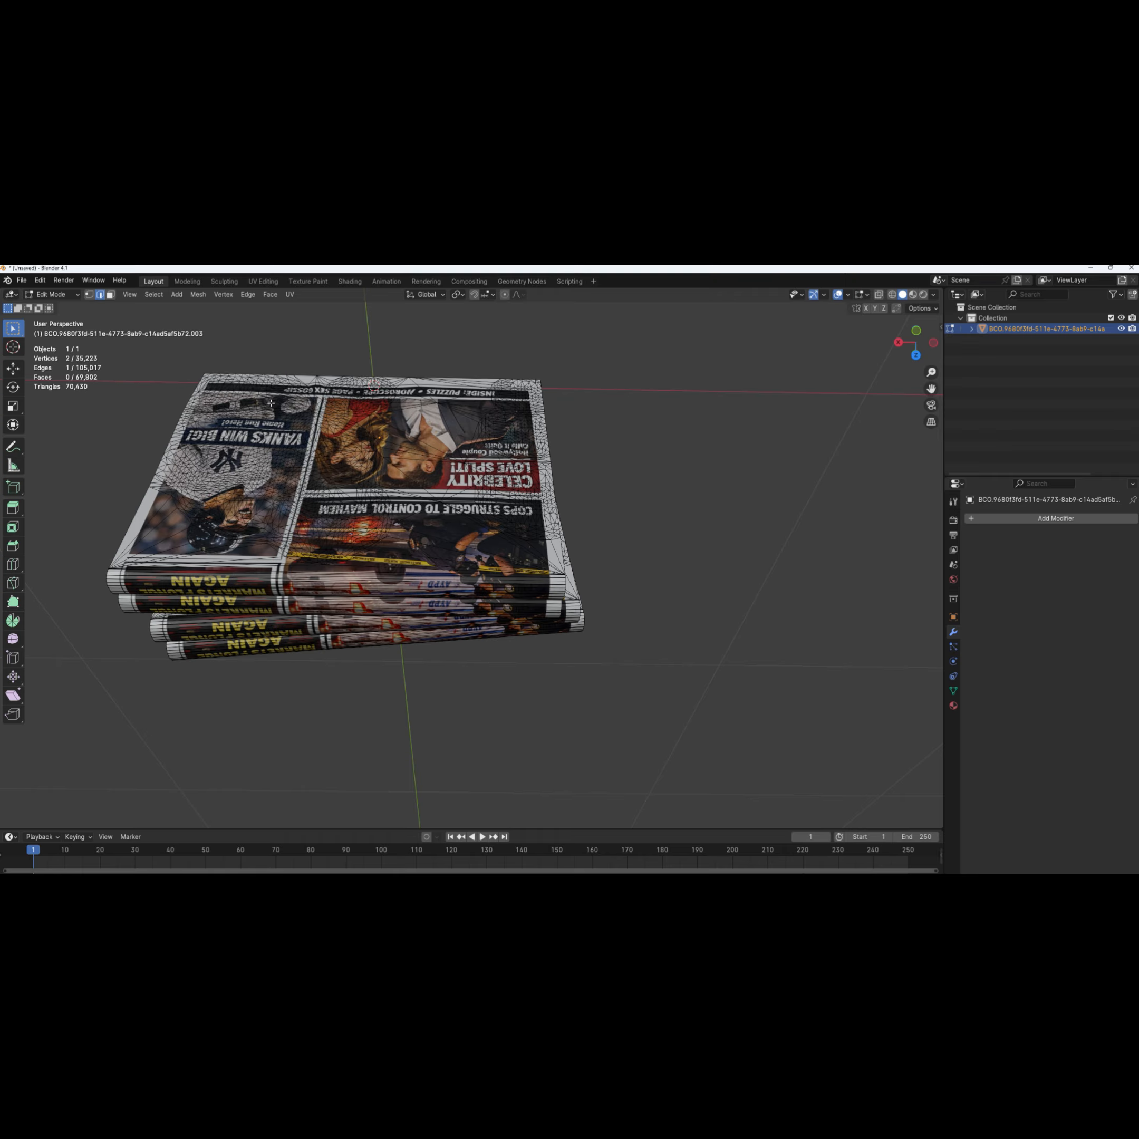
{"action": "key", "text": "a"}
{"action": "middle_click_drag", "start_coordinate": [217, 408], "coordinate": [479, 613]}
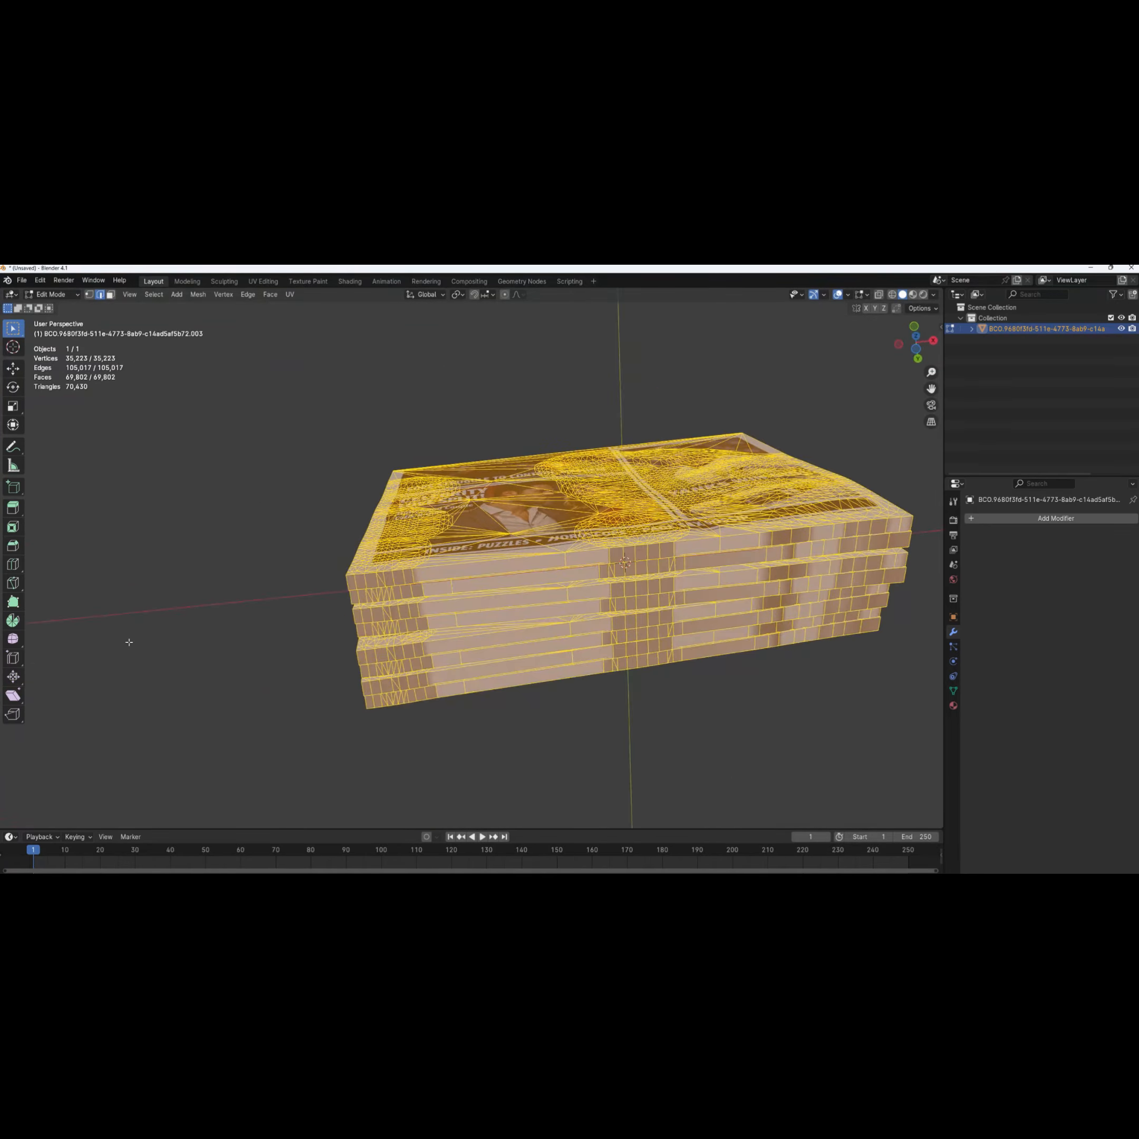
{"action": "middle_click_drag", "start_coordinate": [134, 612], "coordinate": [157, 592]}
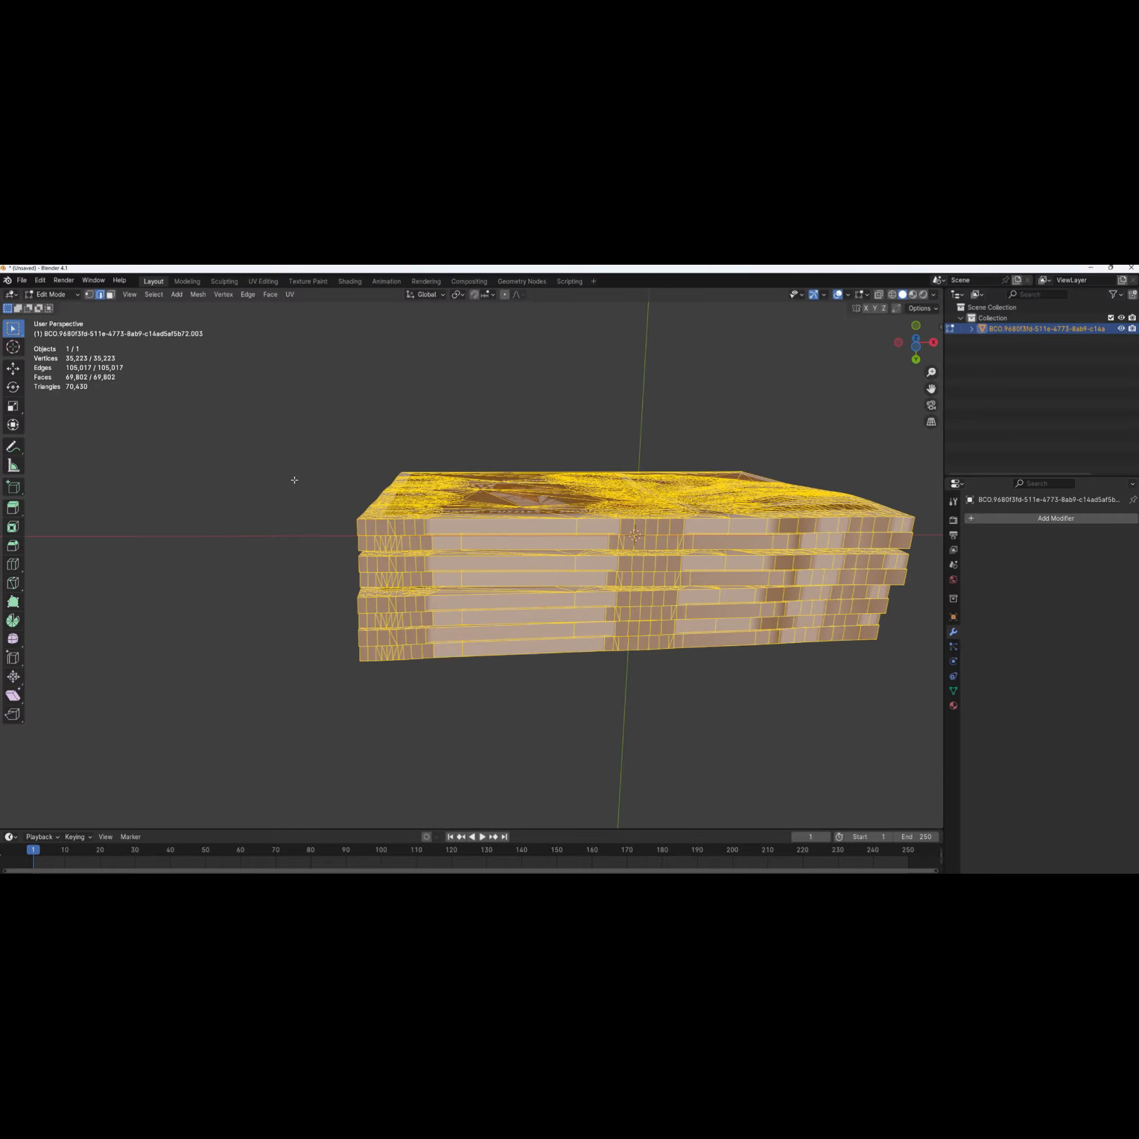
{"action": "left_click", "coordinate": [311, 457]}
{"action": "middle_click_drag", "start_coordinate": [315, 491], "coordinate": [561, 709]}
Return to Object Mode and apply Shade Smooth to the newspaper stack
{"action": "left_click", "coordinate": [54, 295]}
{"action": "left_click", "coordinate": [57, 306]}
{"action": "middle_click_drag", "start_coordinate": [137, 515], "coordinate": [203, 383]}
{"action": "scroll", "coordinate": [170, 507], "scroll_direction": "up", "scroll_amount": 2}
{"action": "middle_click_drag", "start_coordinate": [170, 506], "coordinate": [138, 507]}
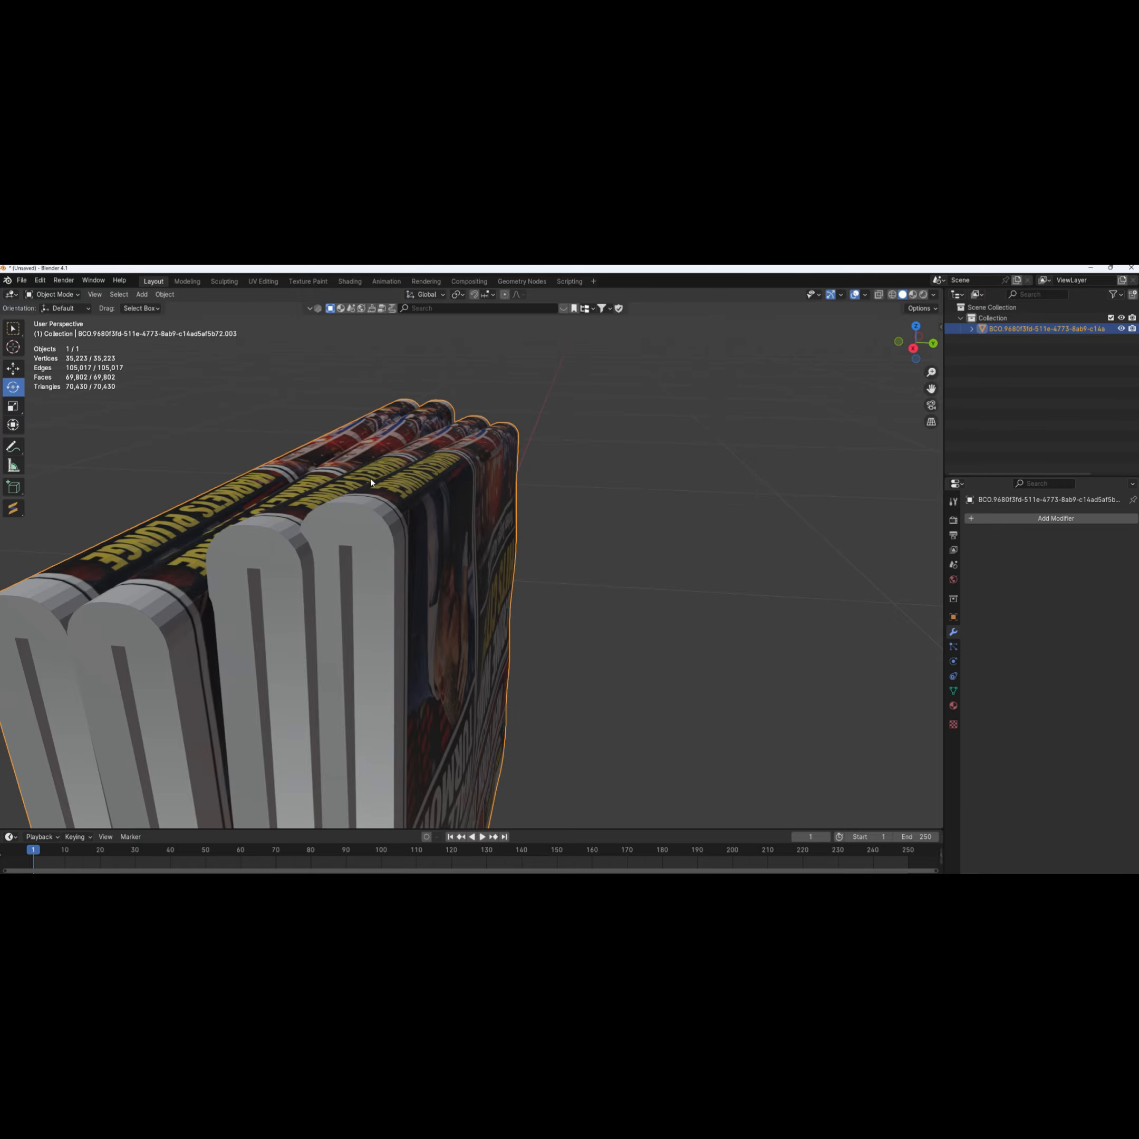
{"action": "right_click", "coordinate": [163, 593]}
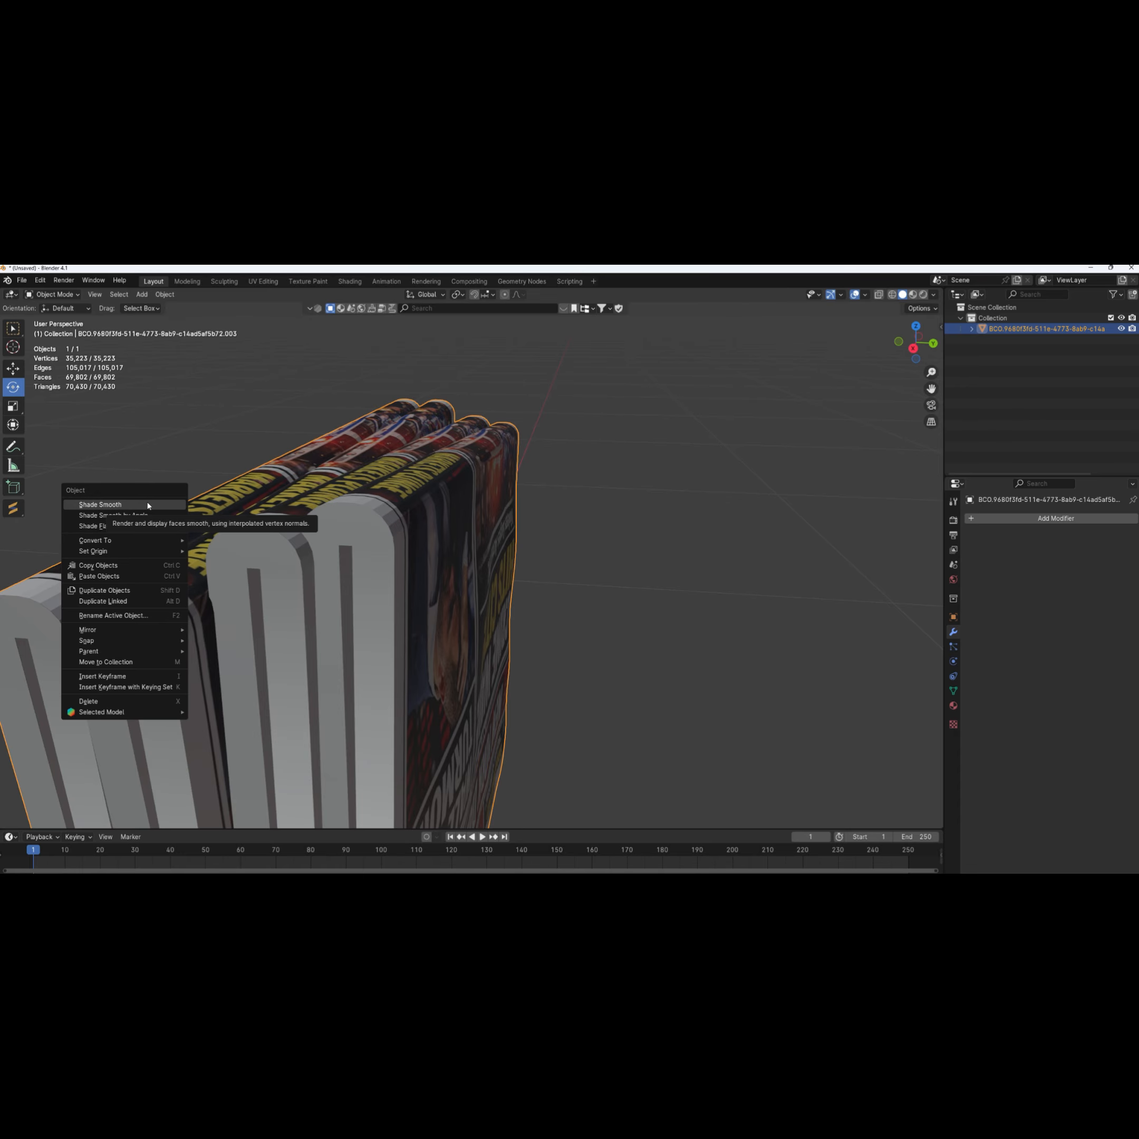
{"action": "left_click", "coordinate": [122, 505]}
{"action": "middle_click_drag", "start_coordinate": [178, 555], "coordinate": [920, 519]}
{"action": "scroll", "coordinate": [592, 617], "scroll_direction": "down", "scroll_amount": 3}
{"action": "middle_click_drag", "start_coordinate": [595, 611], "coordinate": [790, 614]}
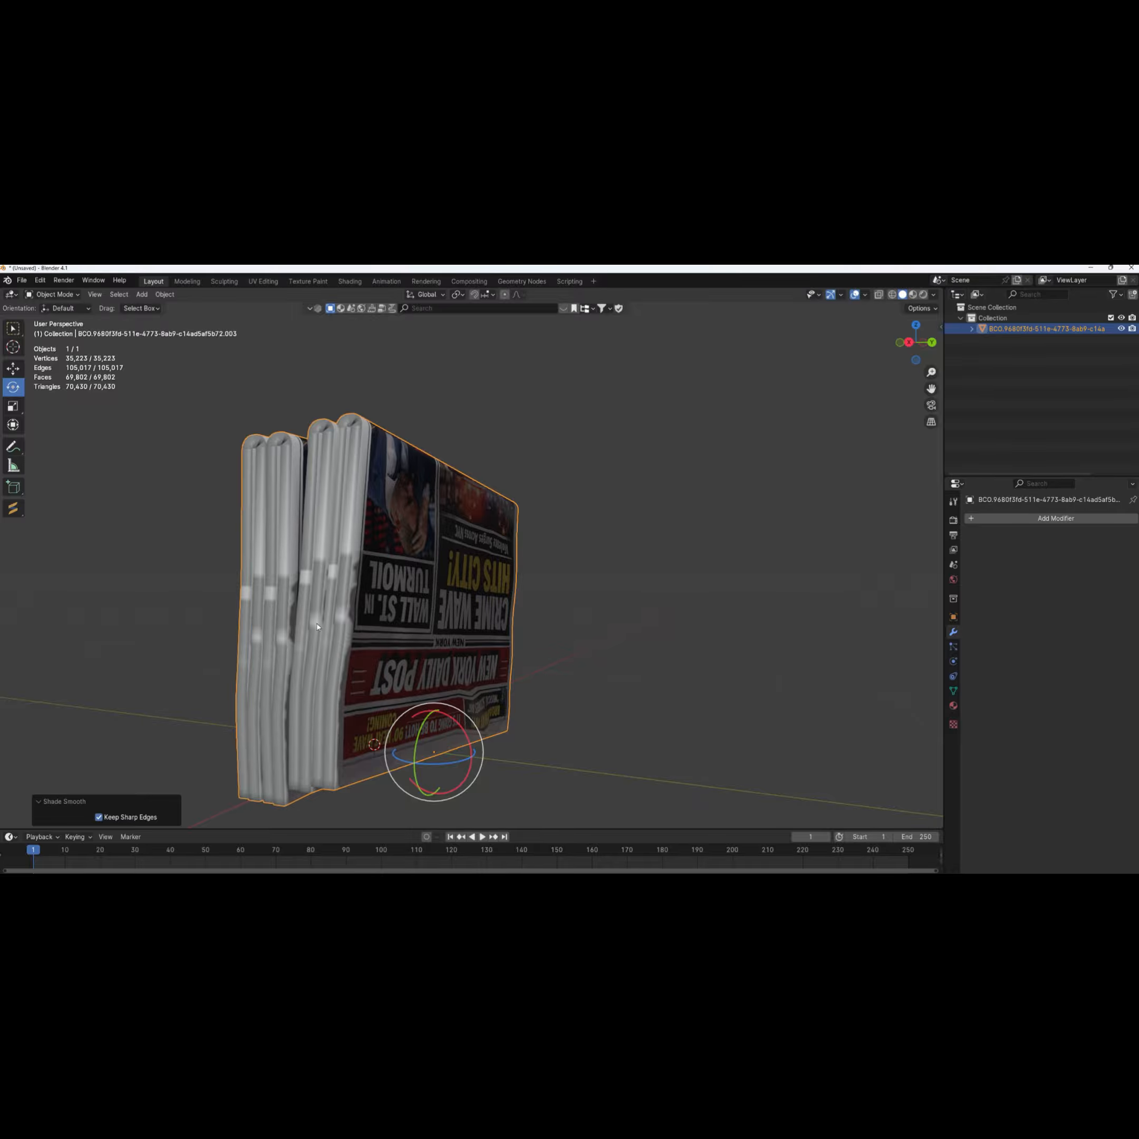
Export the newspaper stack as a COLLADA file named newspaper111.dae in the Documents folder
{"action": "middle_click_drag", "start_coordinate": [255, 666], "coordinate": [325, 544]}
{"action": "left_click", "coordinate": [376, 547]}
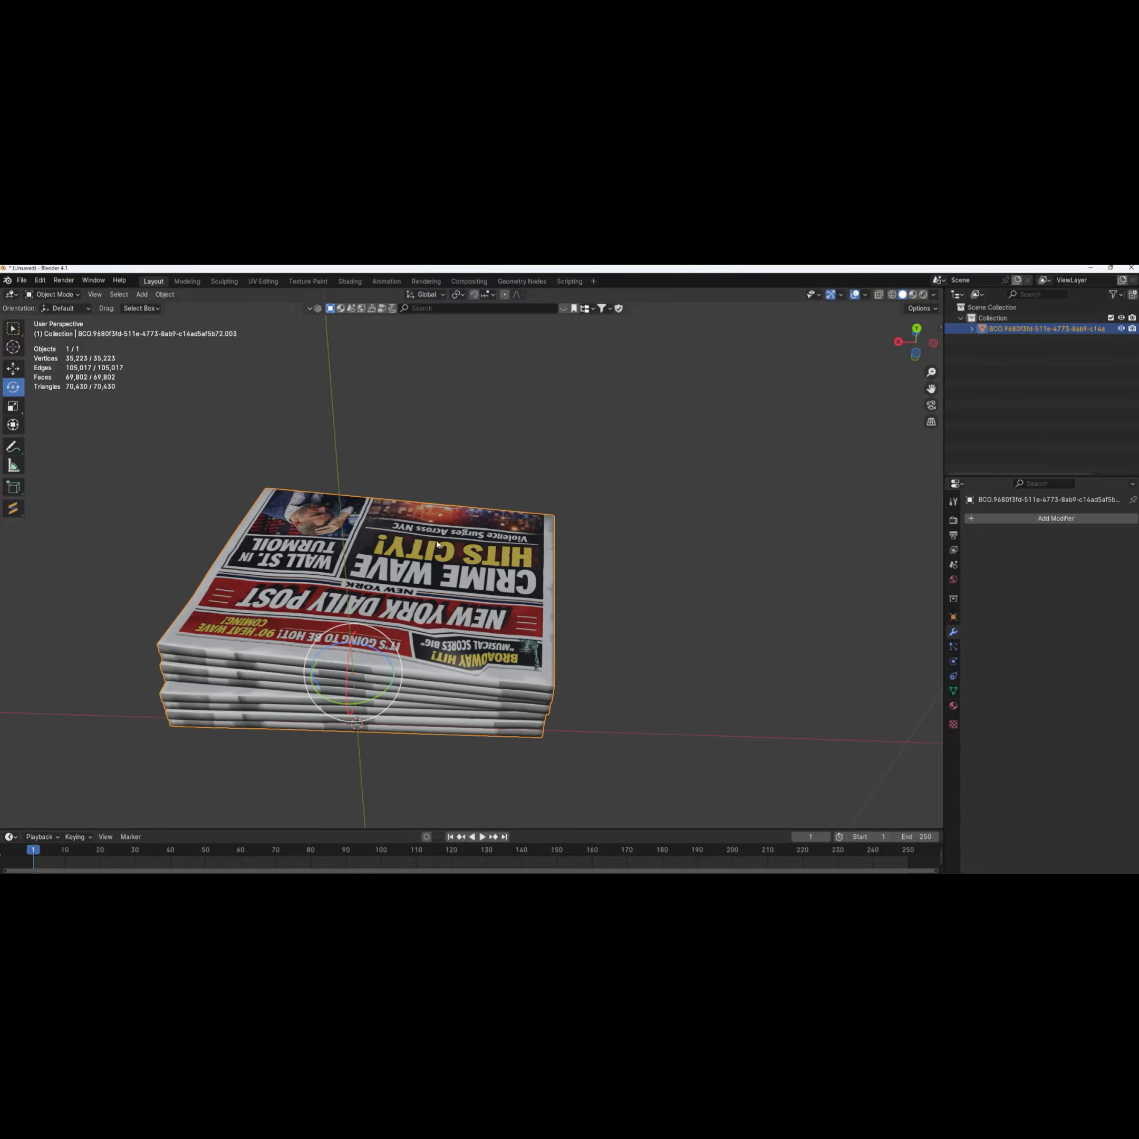
{"action": "left_click", "coordinate": [21, 280]}
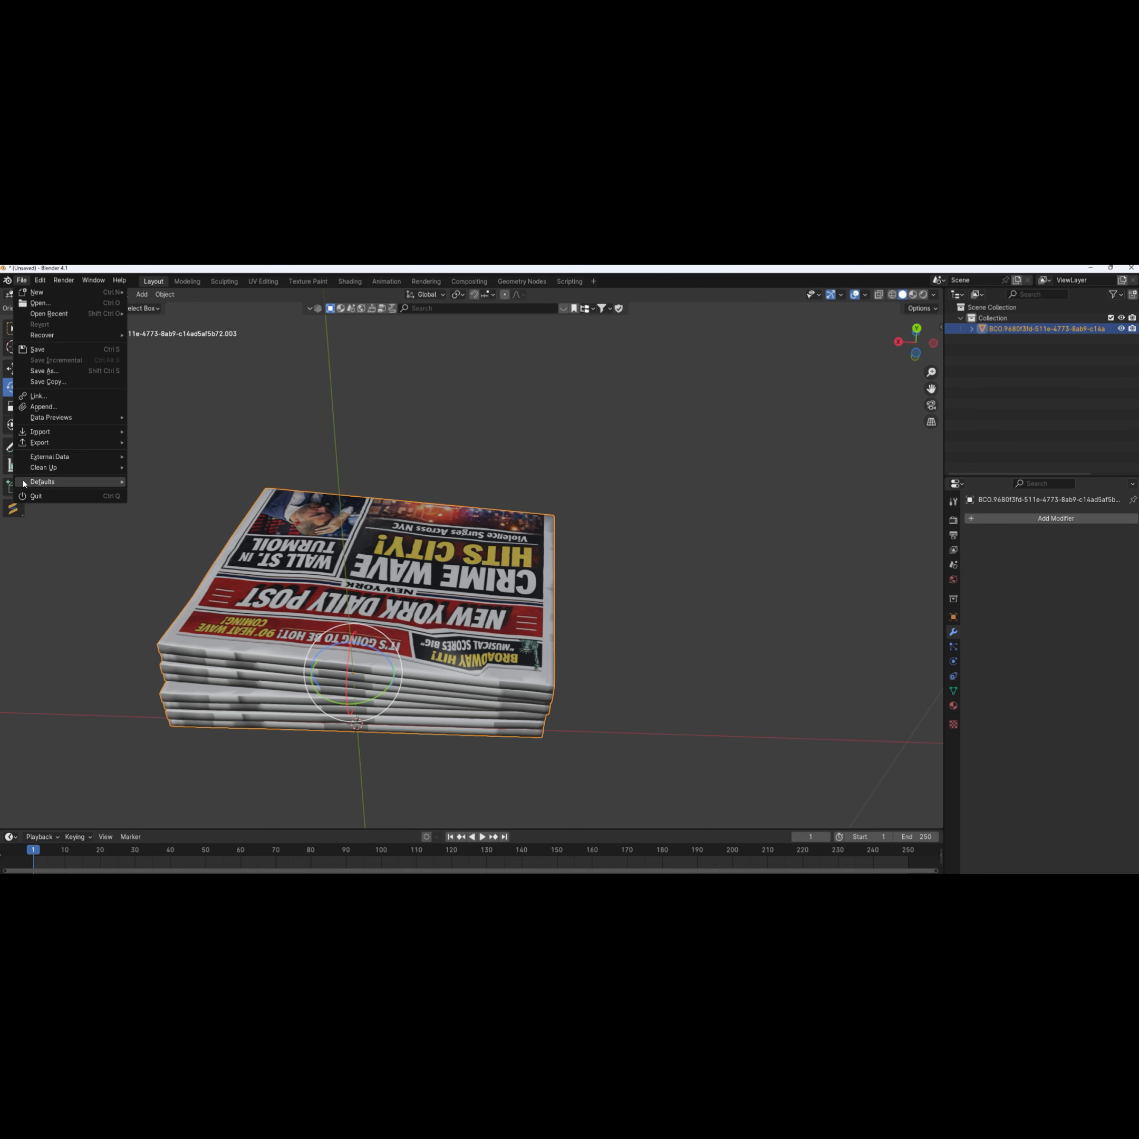
{"action": "mouse_move", "coordinate": [90, 443]}
{"action": "left_click", "coordinate": [172, 442]}
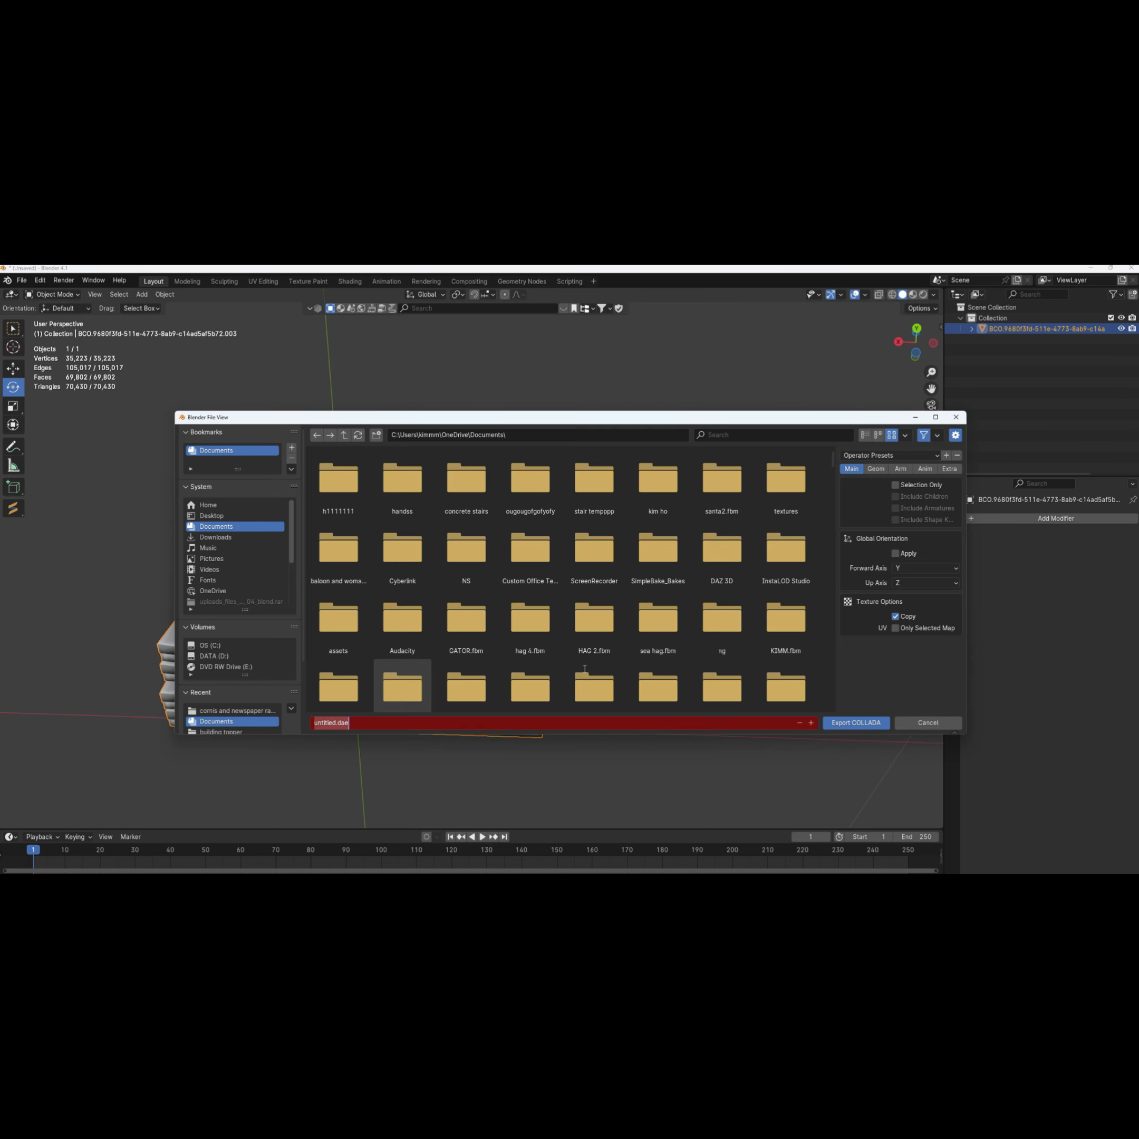
{"action": "type", "text": "newspaper111"}
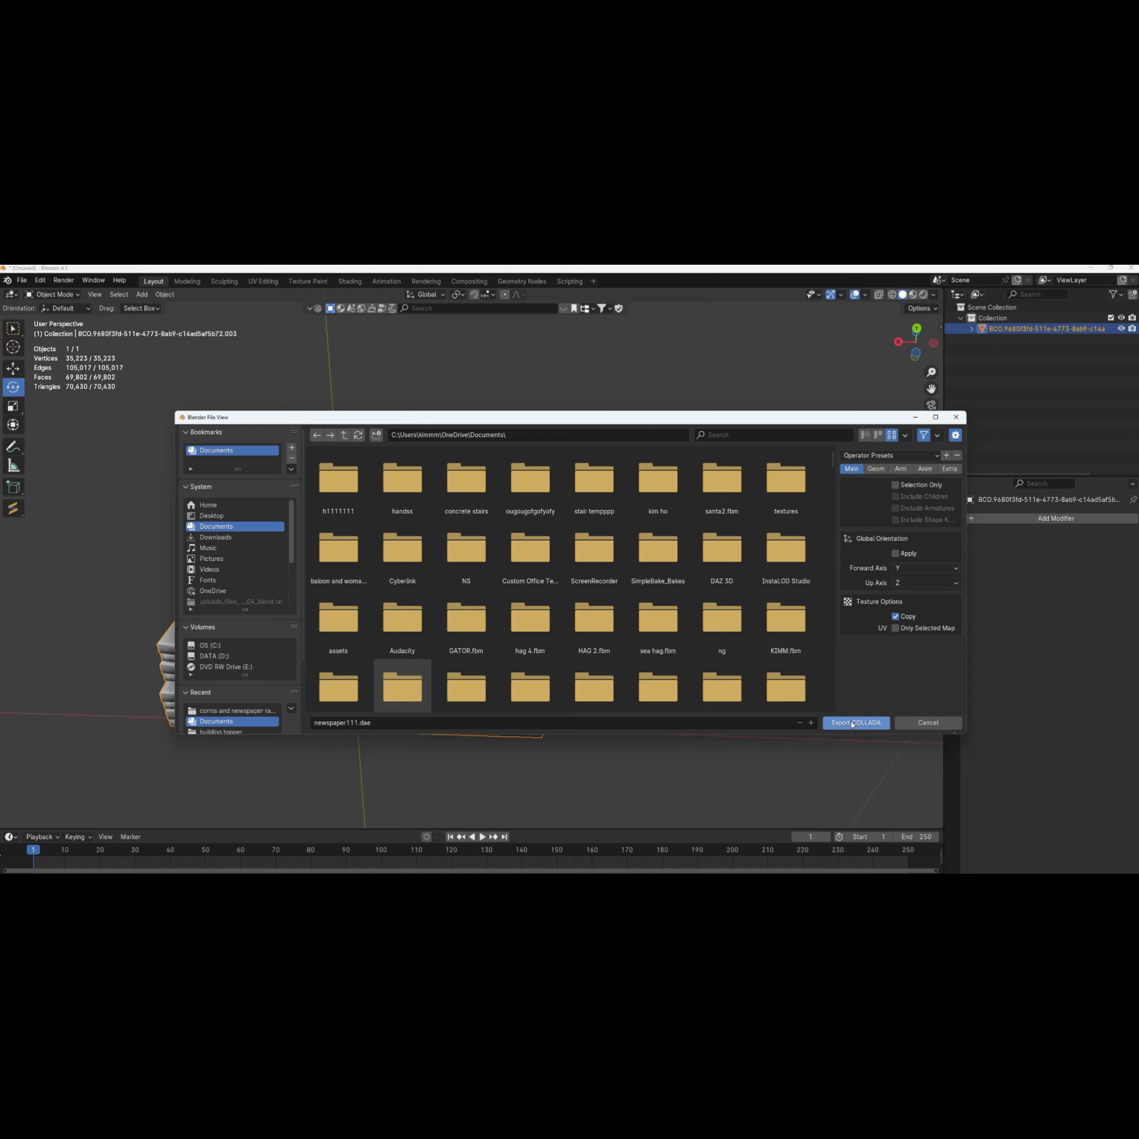
{"action": "left_click", "coordinate": [857, 722]}
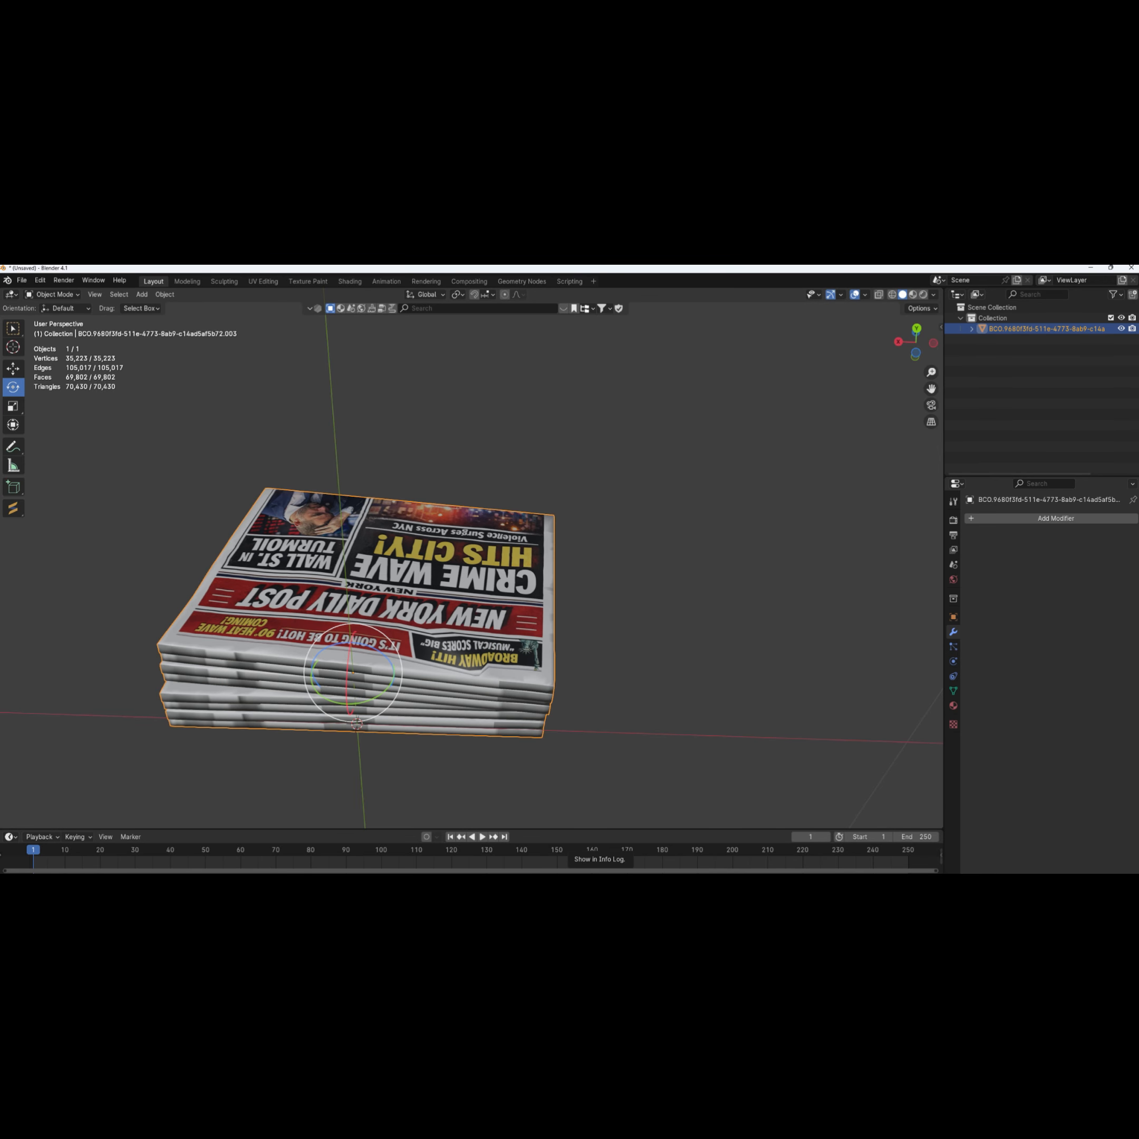
Switch to the Firestorm viewer and load newspaper111.dae from the Documents folder for mesh model upload
{"action": "left_click", "coordinate": [698, 881]}
{"action": "scroll", "coordinate": [413, 704], "scroll_direction": "up", "scroll_amount": 2}
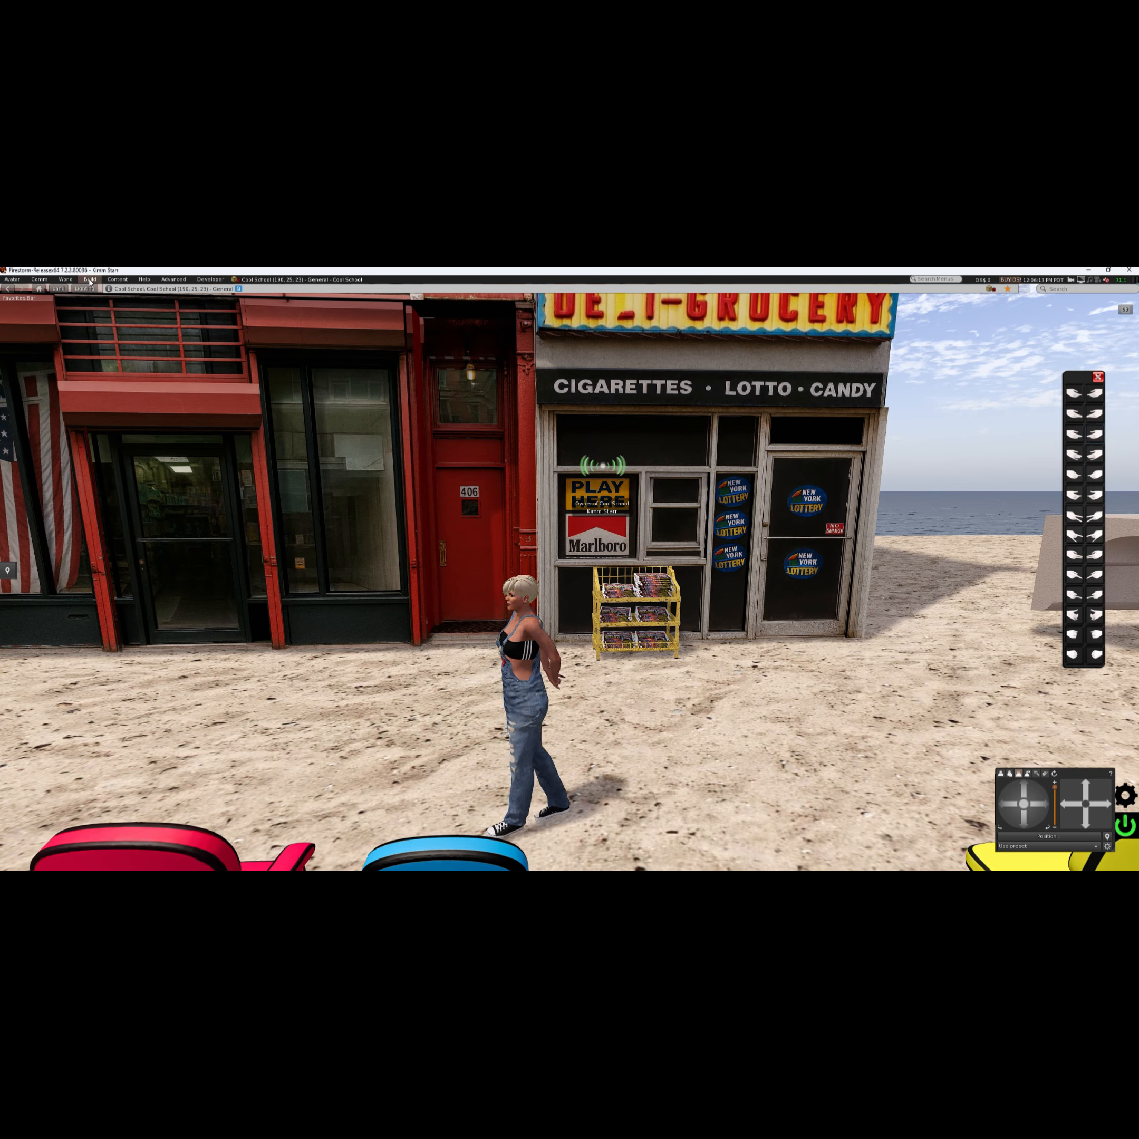
{"action": "left_click", "coordinate": [90, 280]}
{"action": "mouse_move", "coordinate": [119, 398]}
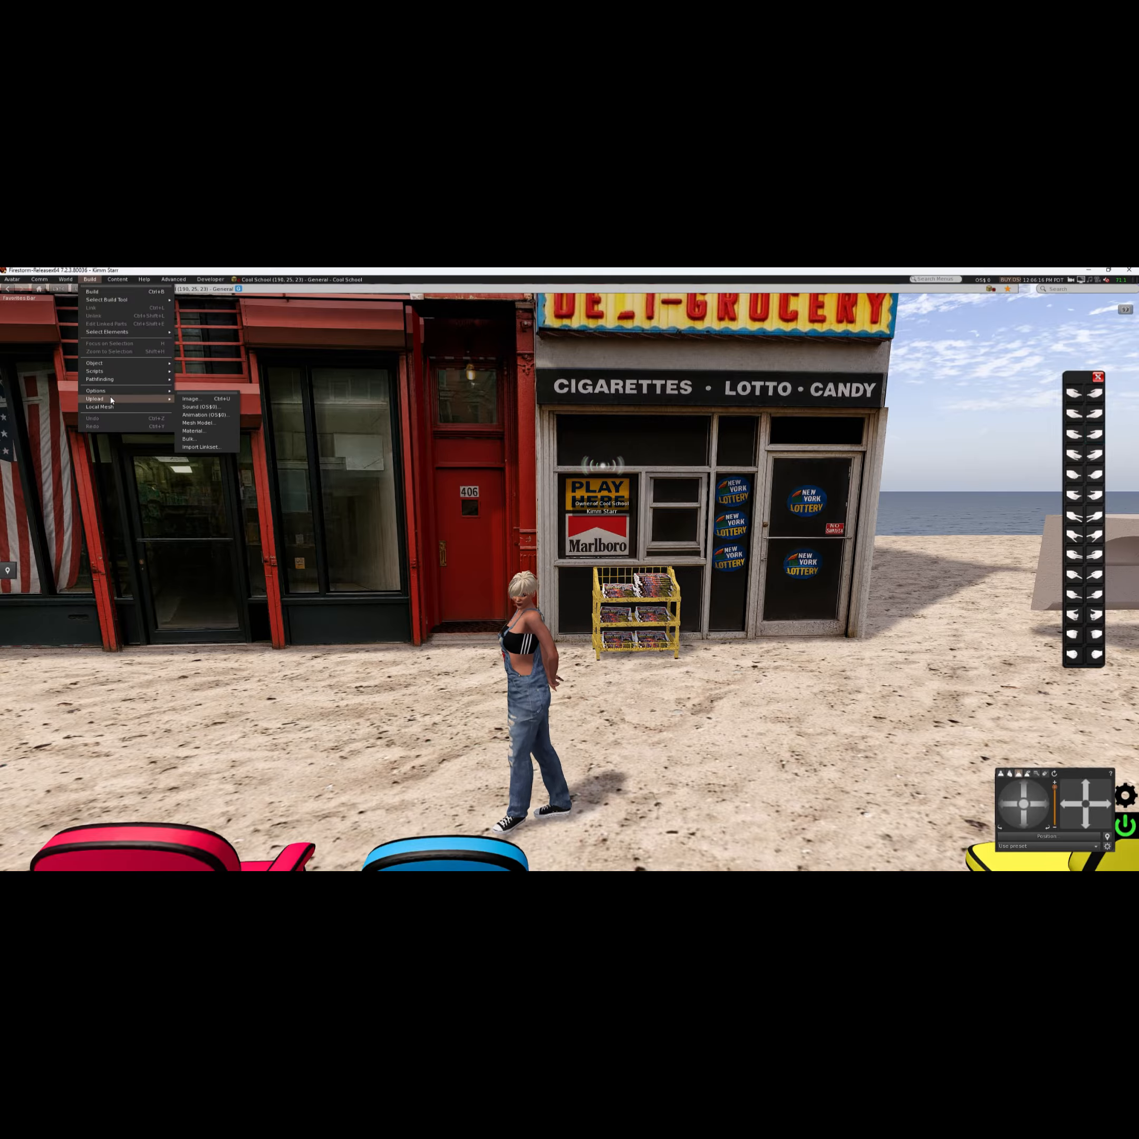
{"action": "left_click", "coordinate": [198, 423]}
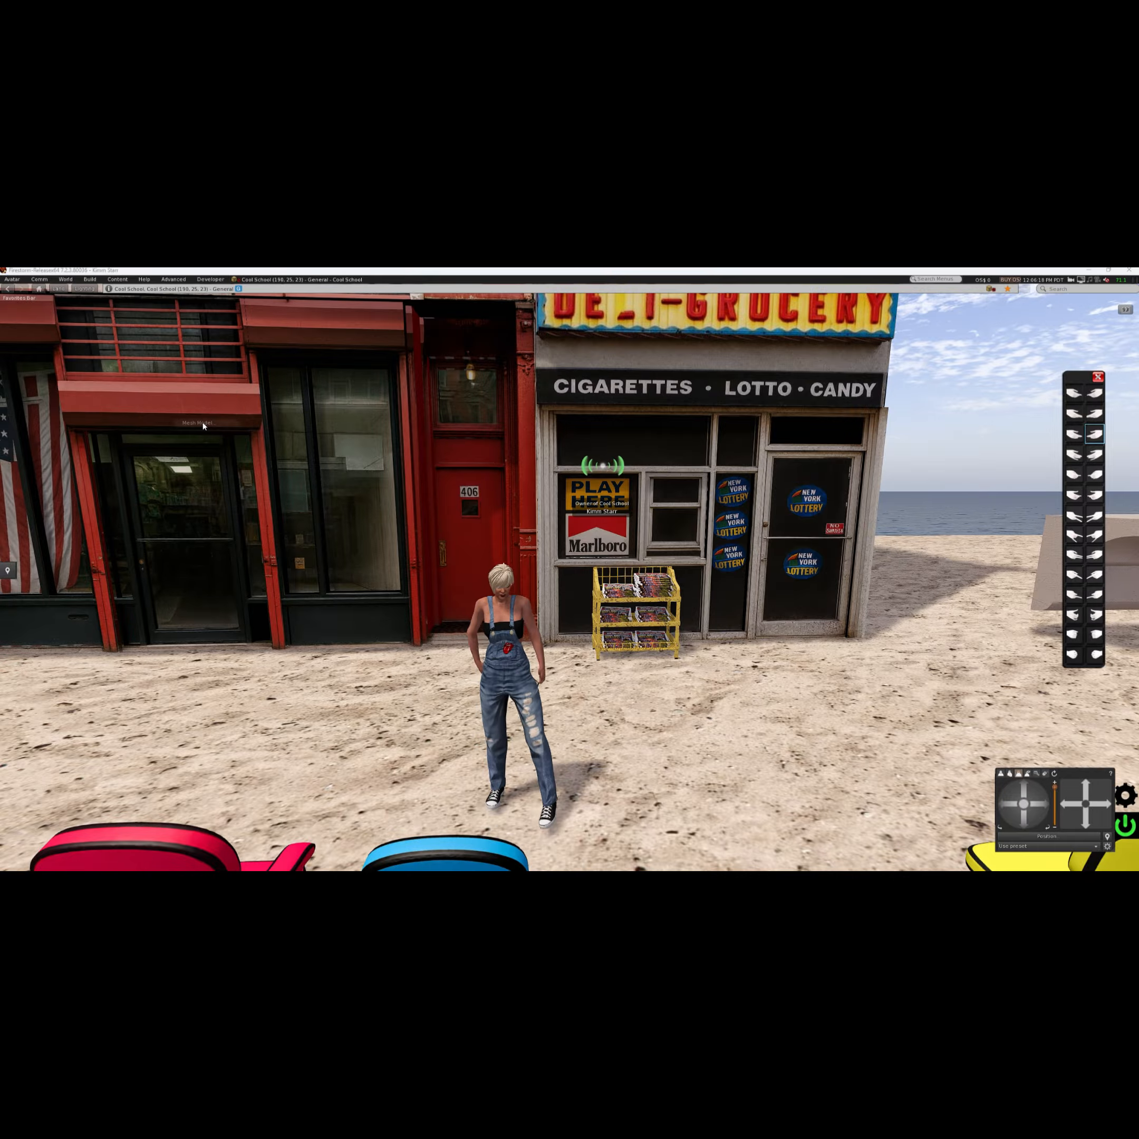
{"action": "left_click", "coordinate": [33, 422]}
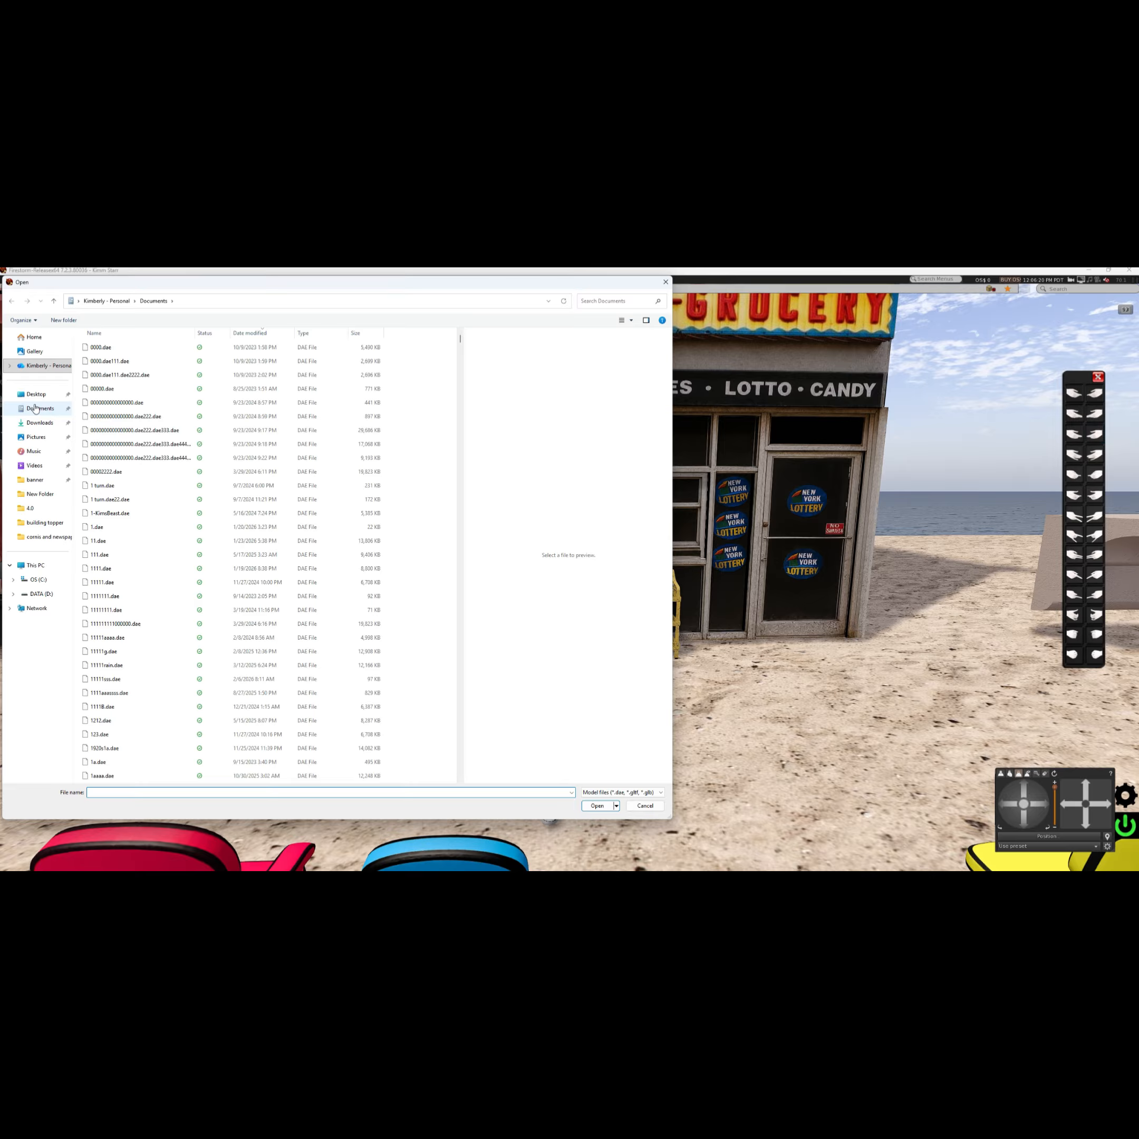
{"action": "double_click", "coordinate": [108, 348]}
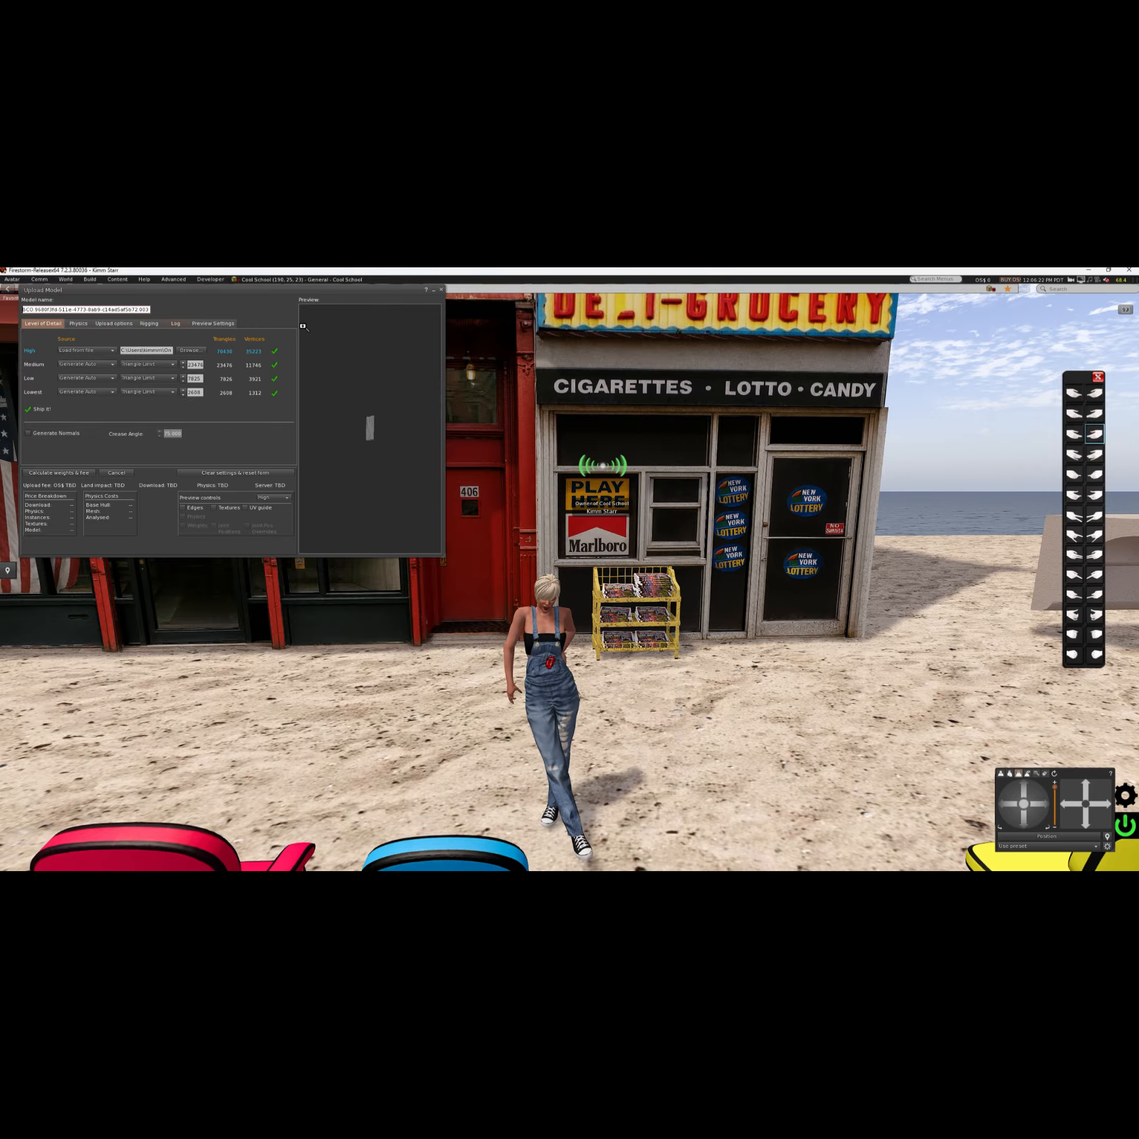
Move the Upload Model window clear and set the Medium, Low and Lowest triangle limits to 70430
{"action": "left_click_drag", "start_coordinate": [254, 294], "coordinate": [375, 400]}
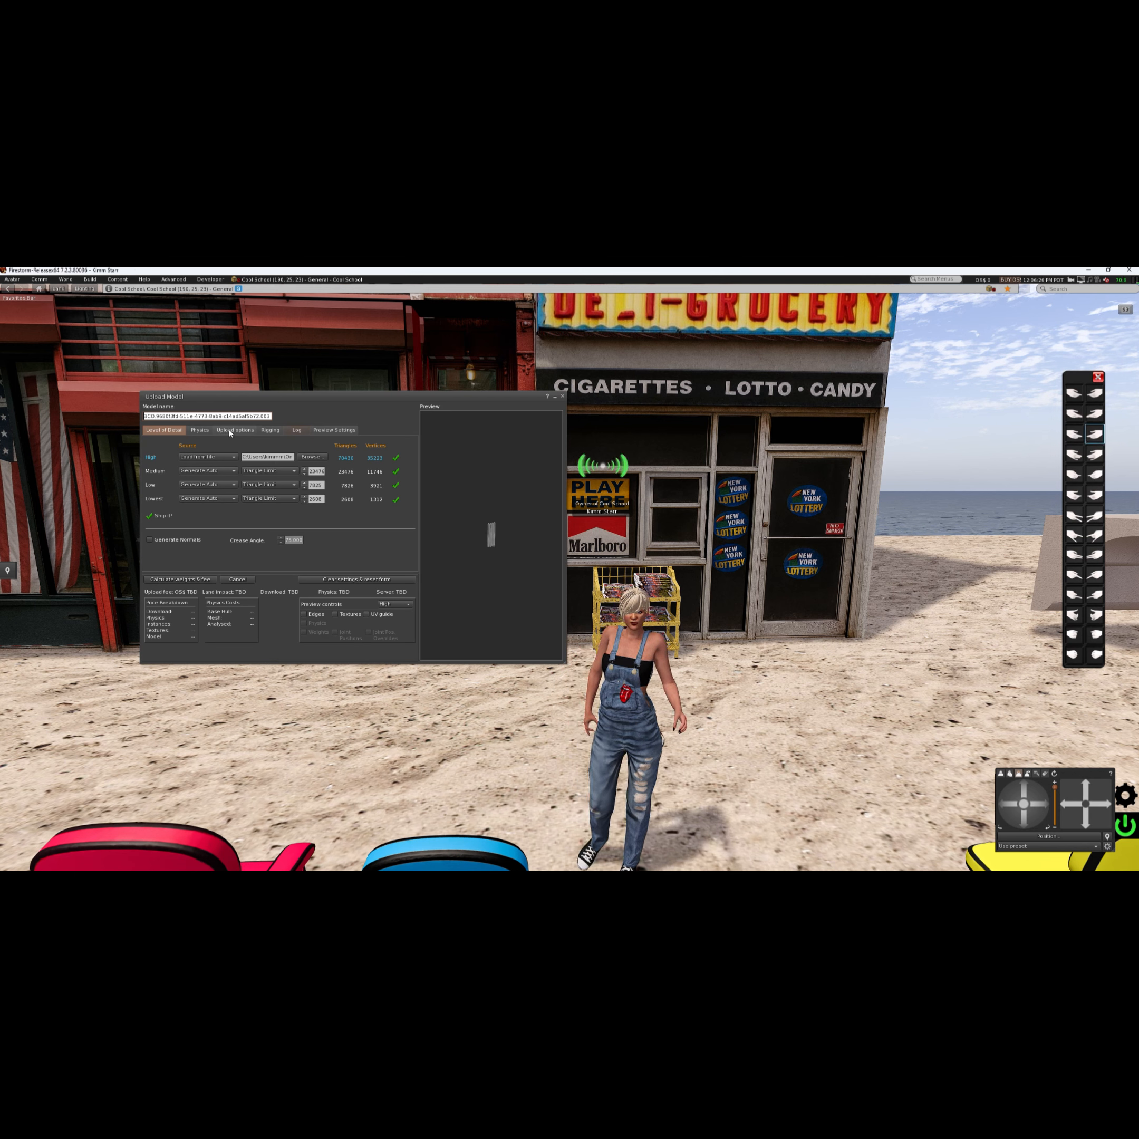
{"action": "left_click", "coordinate": [162, 428]}
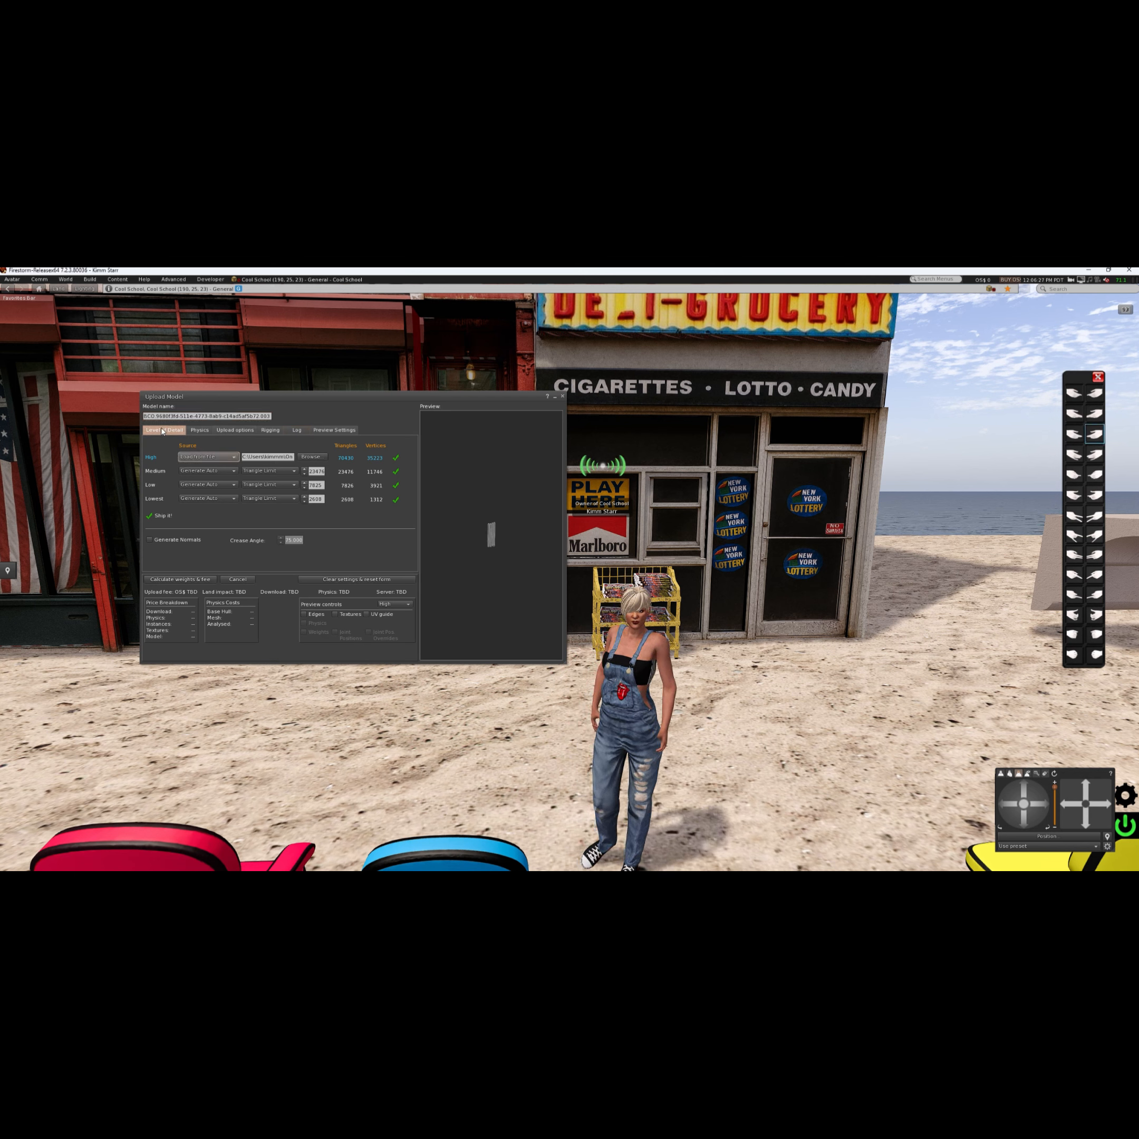
{"action": "left_click", "coordinate": [303, 483]}
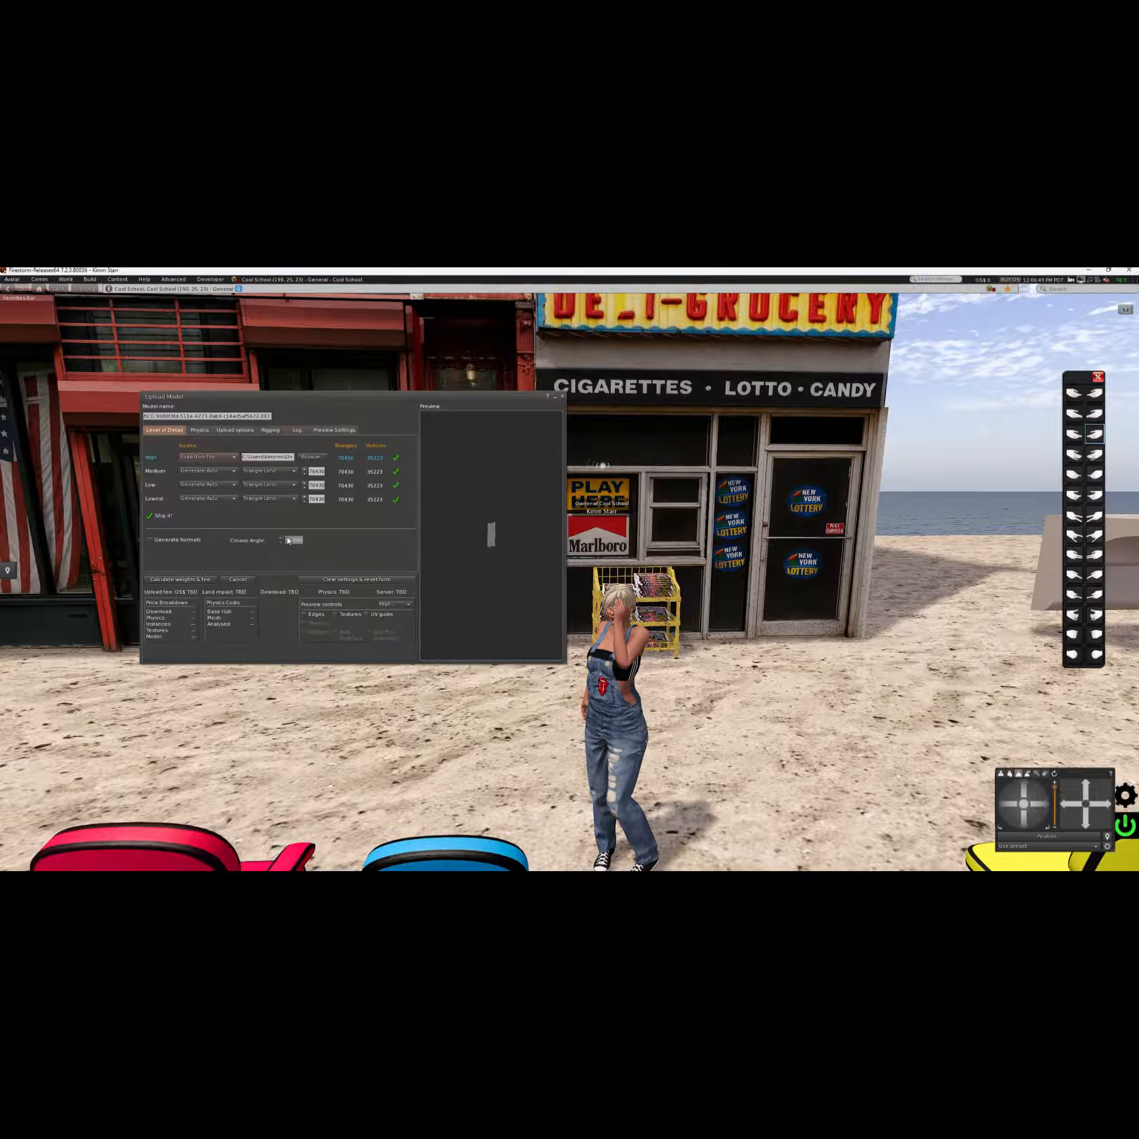
Choose Cube as the physics model for the newspaper mesh and turn the preview to inspect its physics shape
{"action": "left_click", "coordinate": [202, 430]}
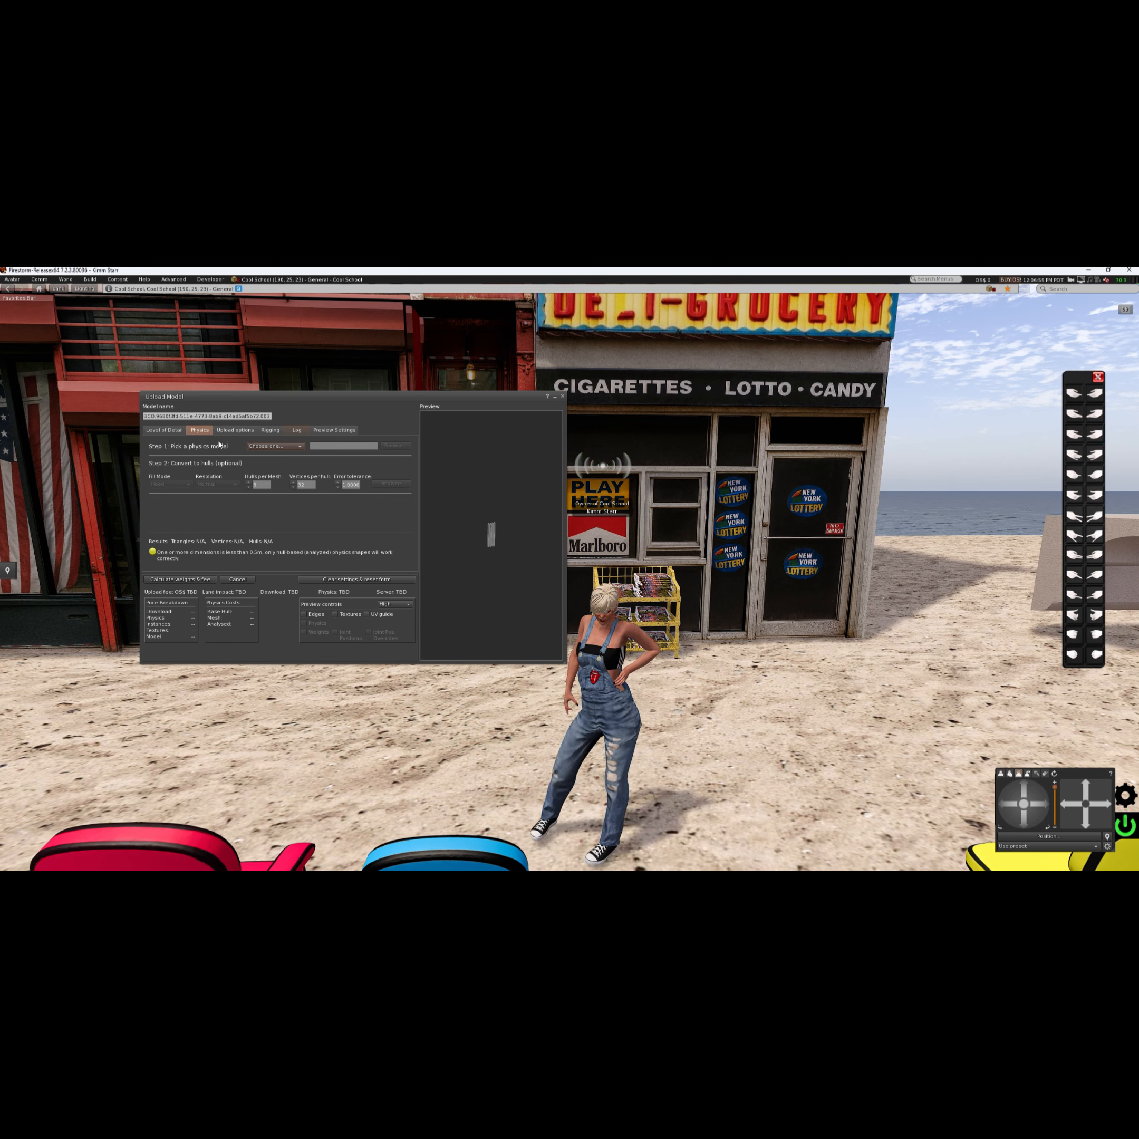
{"action": "left_click", "coordinate": [281, 449]}
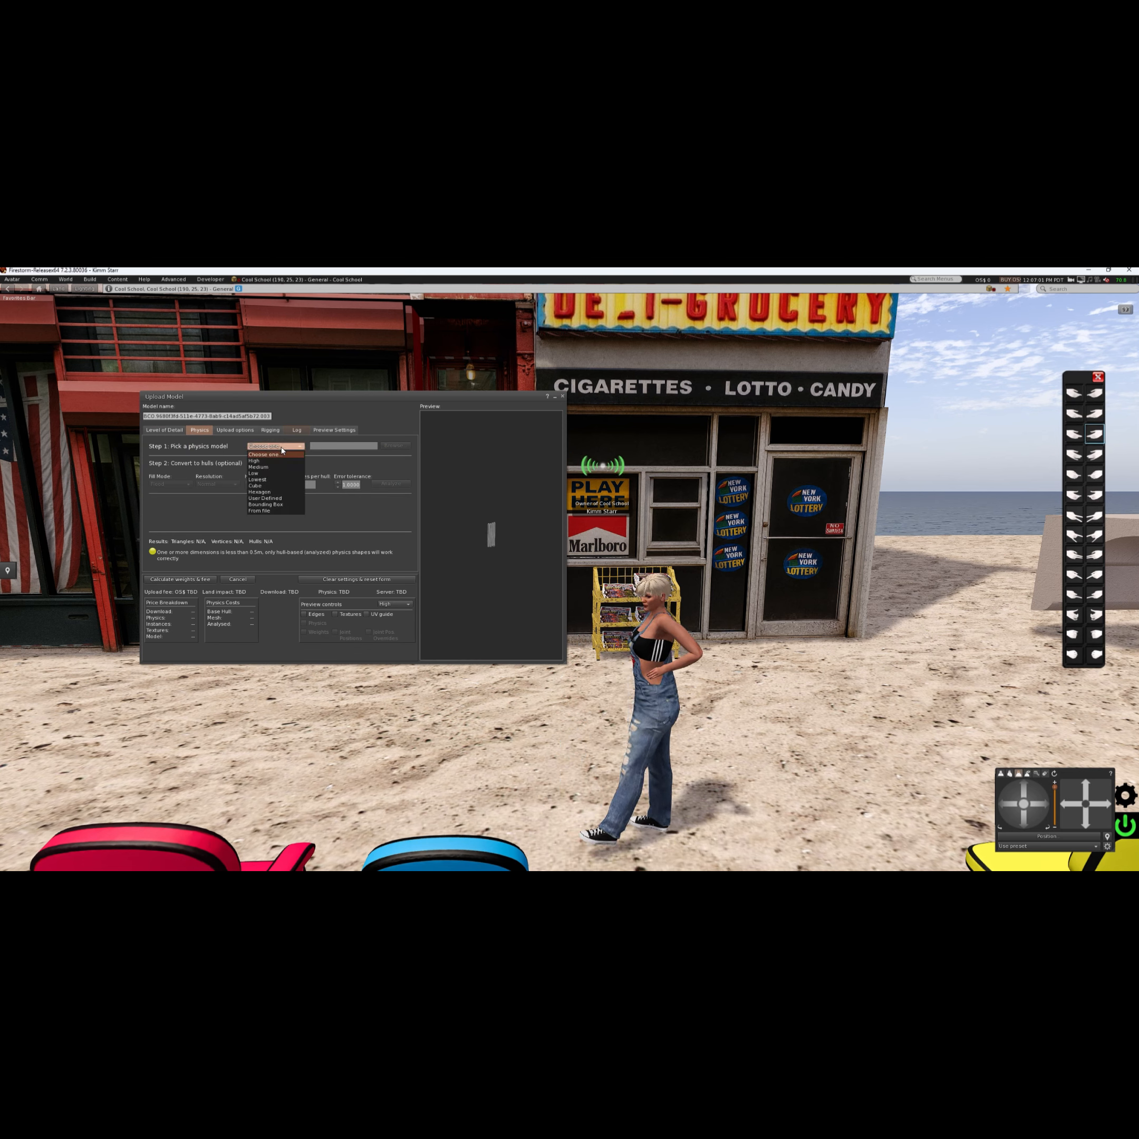
{"action": "left_click", "coordinate": [258, 485]}
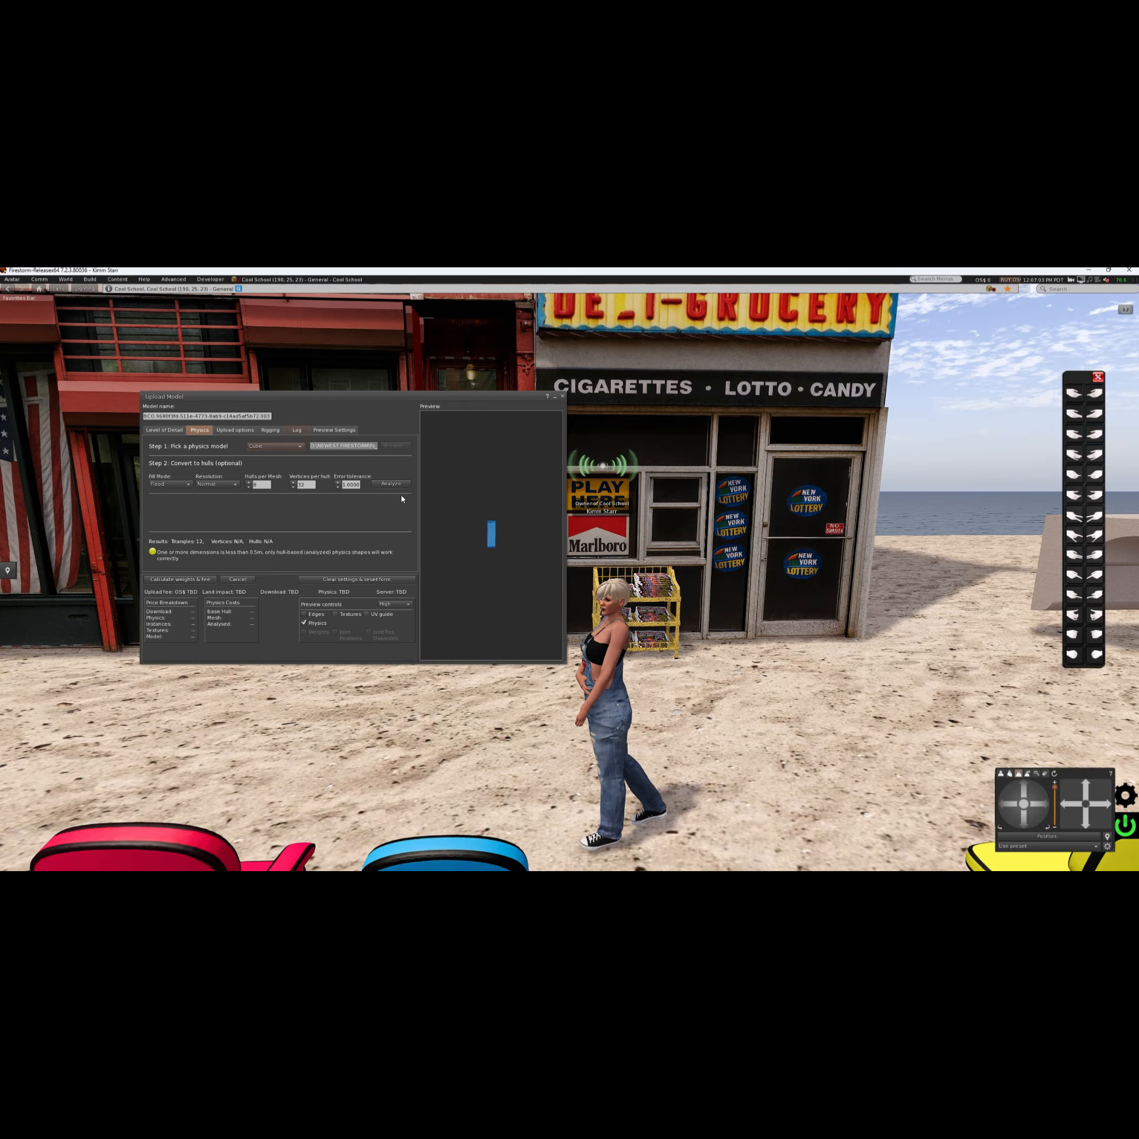
{"action": "left_click_drag", "start_coordinate": [447, 504], "coordinate": [551, 490]}
Include textures in the upload, calculate the weights and fee, and upload the newspaper model
{"action": "left_click", "coordinate": [226, 430]}
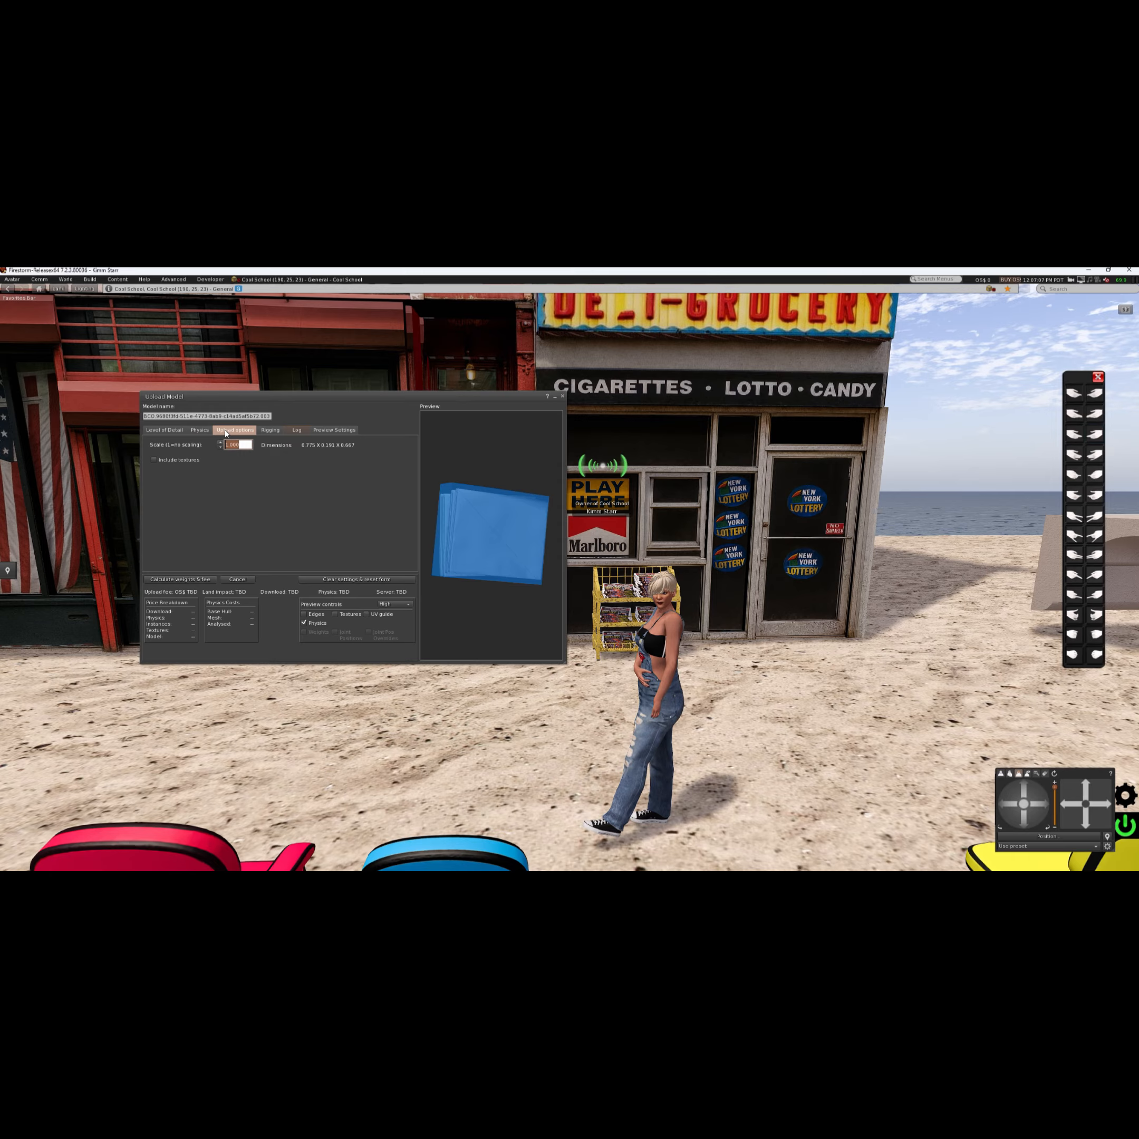
{"action": "left_click", "coordinate": [153, 461]}
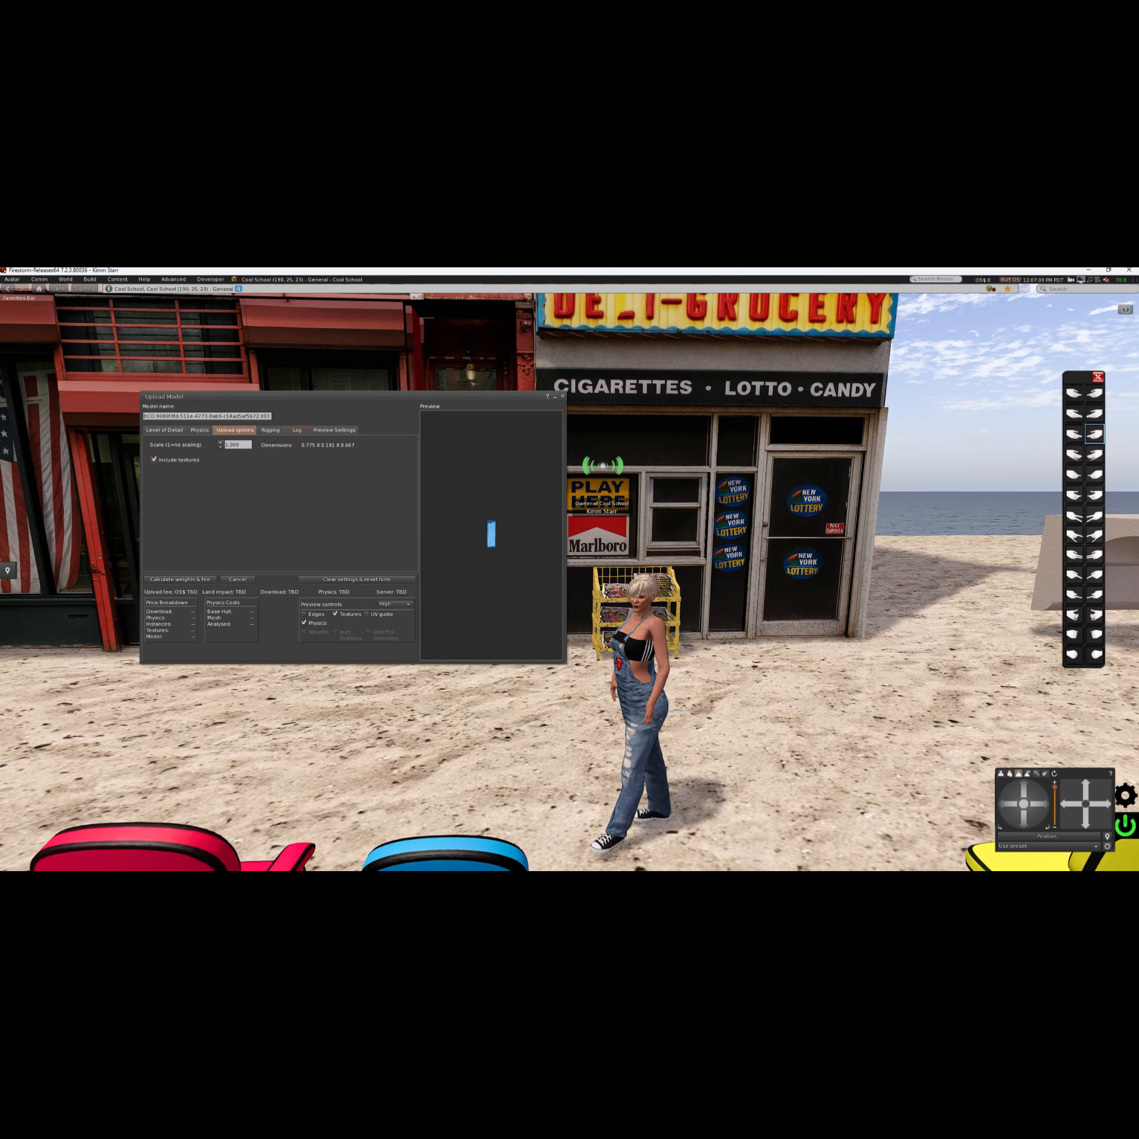
{"action": "left_click", "coordinate": [161, 580]}
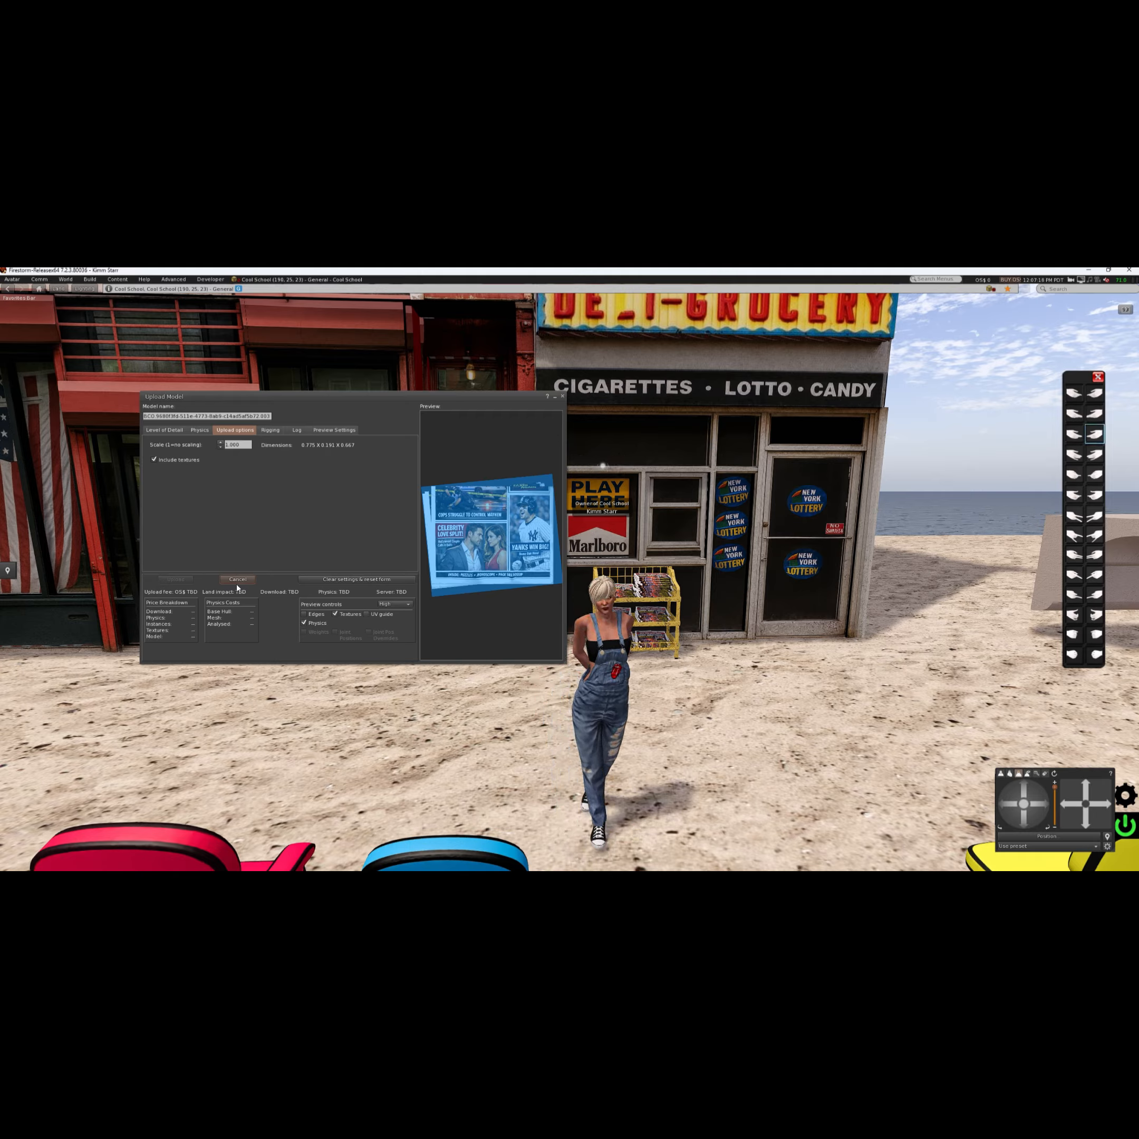
{"action": "left_click", "coordinate": [170, 581]}
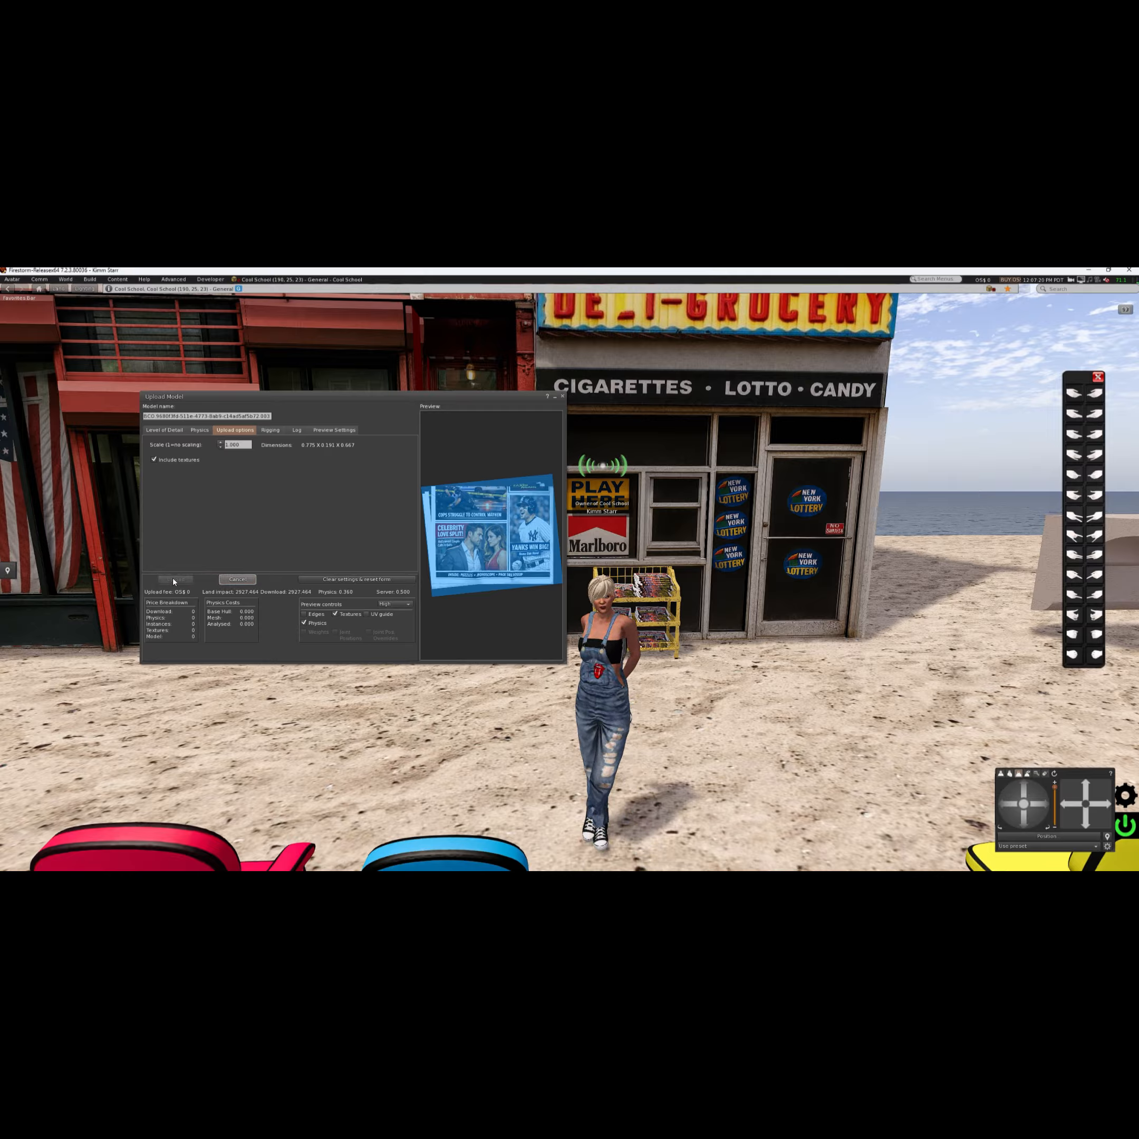
Dismiss the uploaded newspaper texture preview and place the new mesh object from the inventory onto the sand near the deli
{"action": "left_click_drag", "start_coordinate": [1030, 804], "coordinate": [1011, 805]}
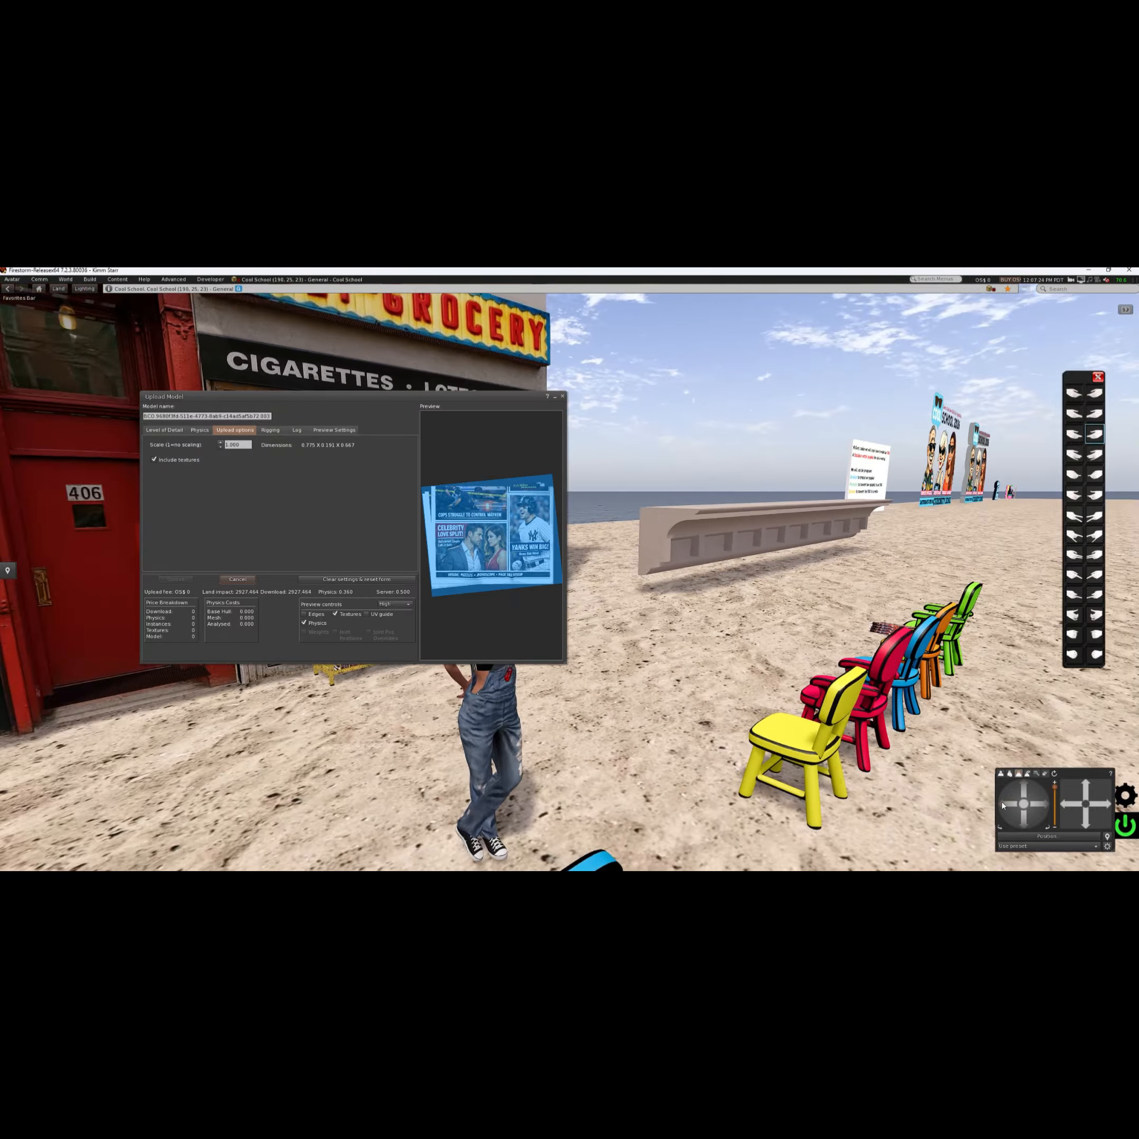
{"action": "left_click", "coordinate": [1067, 804]}
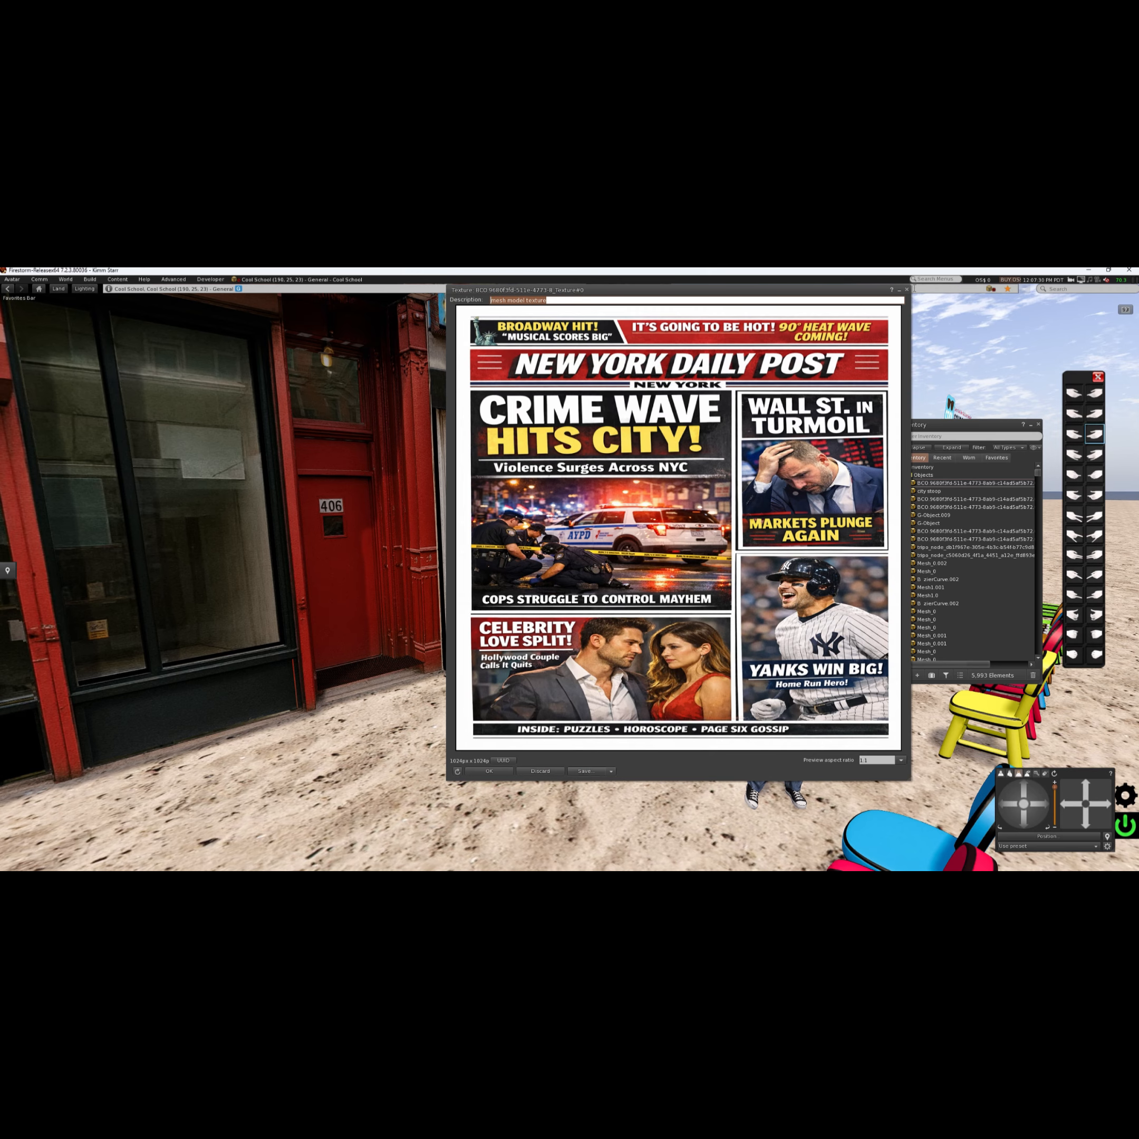
{"action": "left_click", "coordinate": [906, 289]}
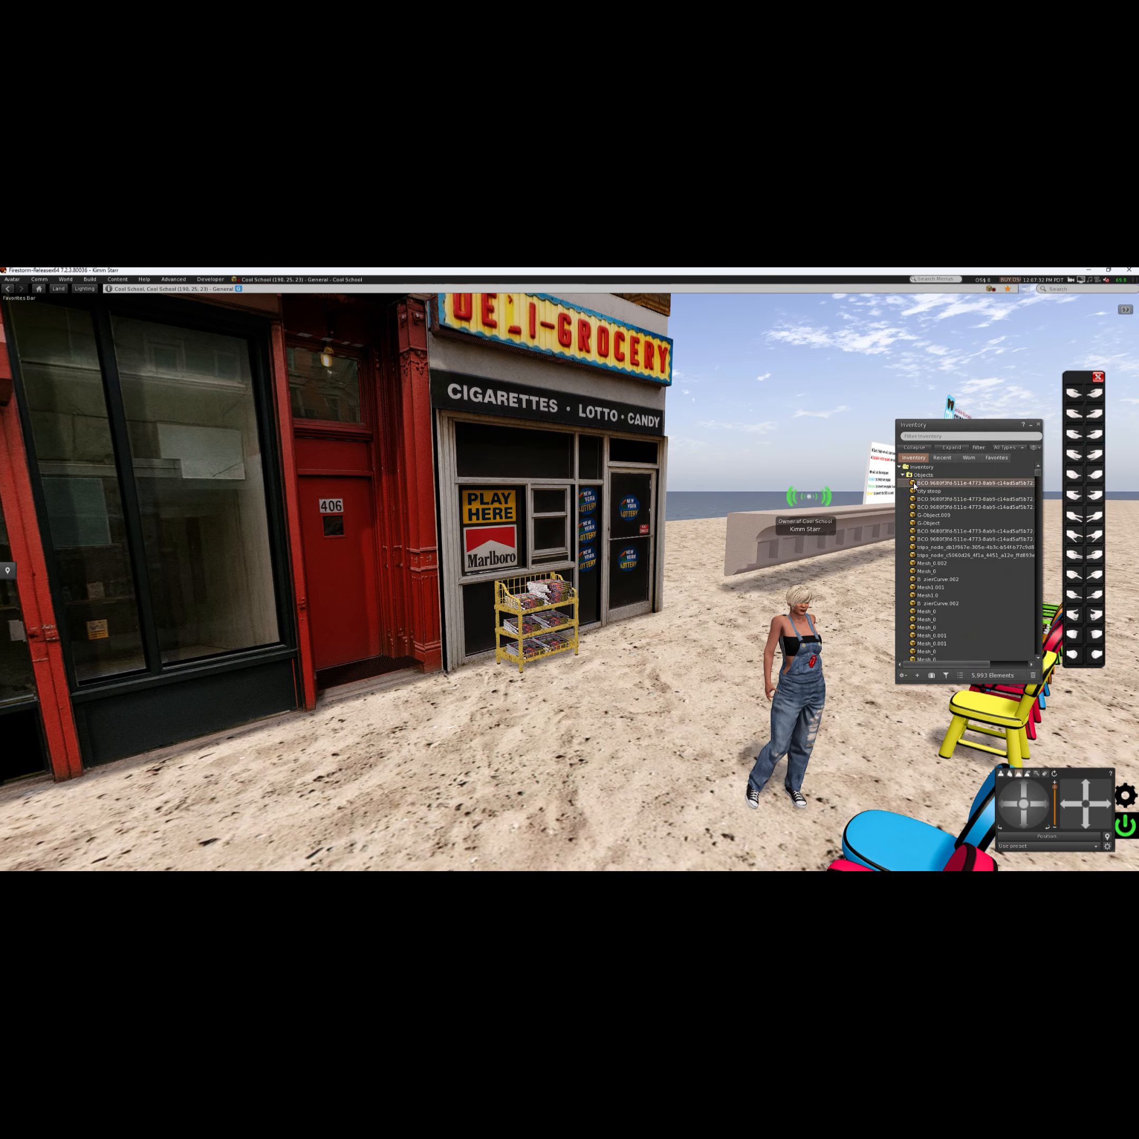
{"action": "left_click_drag", "start_coordinate": [574, 759], "coordinate": [575, 764]}
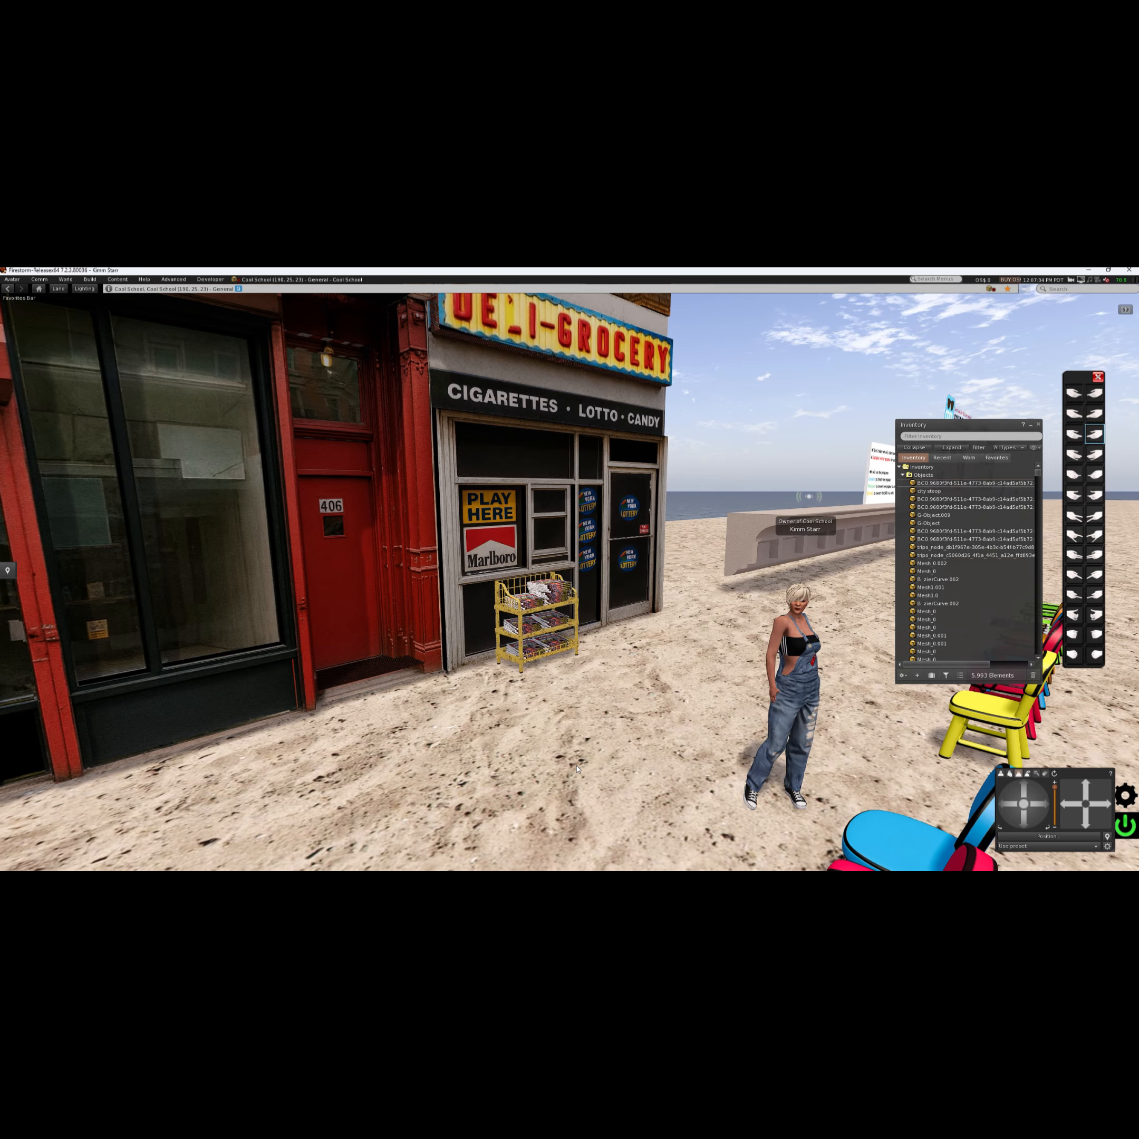
Open the placed newspaper stack for editing and rotate it with the rotation rings
{"action": "scroll", "coordinate": [577, 769], "scroll_direction": "up", "scroll_amount": 2}
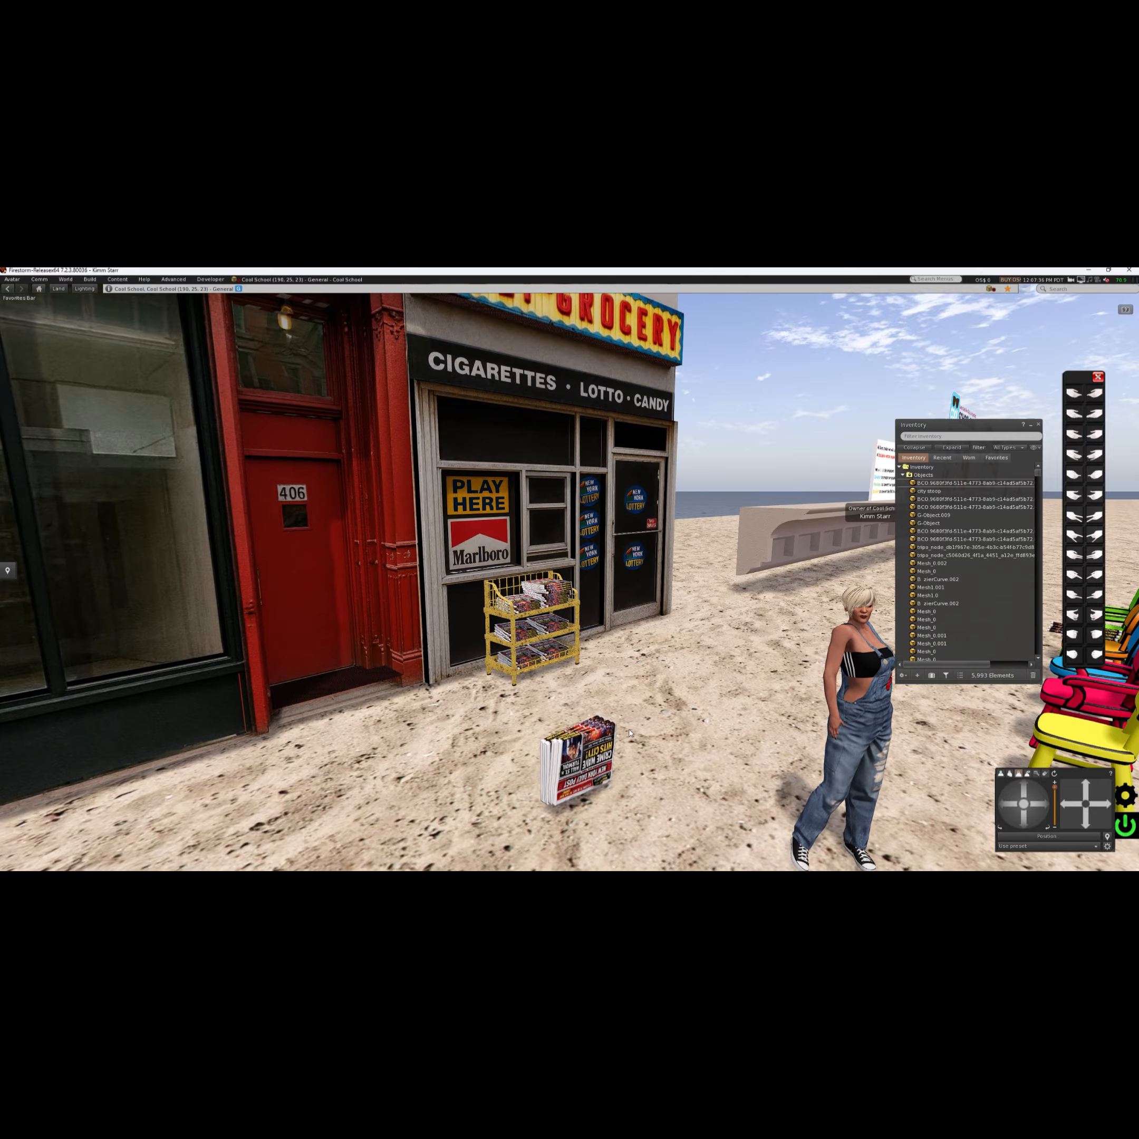
{"action": "left_click_drag", "start_coordinate": [583, 784], "coordinate": [570, 587], "text": "alt"}
{"action": "scroll", "coordinate": [633, 617], "scroll_direction": "down", "scroll_amount": 3}
{"action": "right_click", "coordinate": [584, 602]}
{"action": "left_click", "coordinate": [604, 619]}
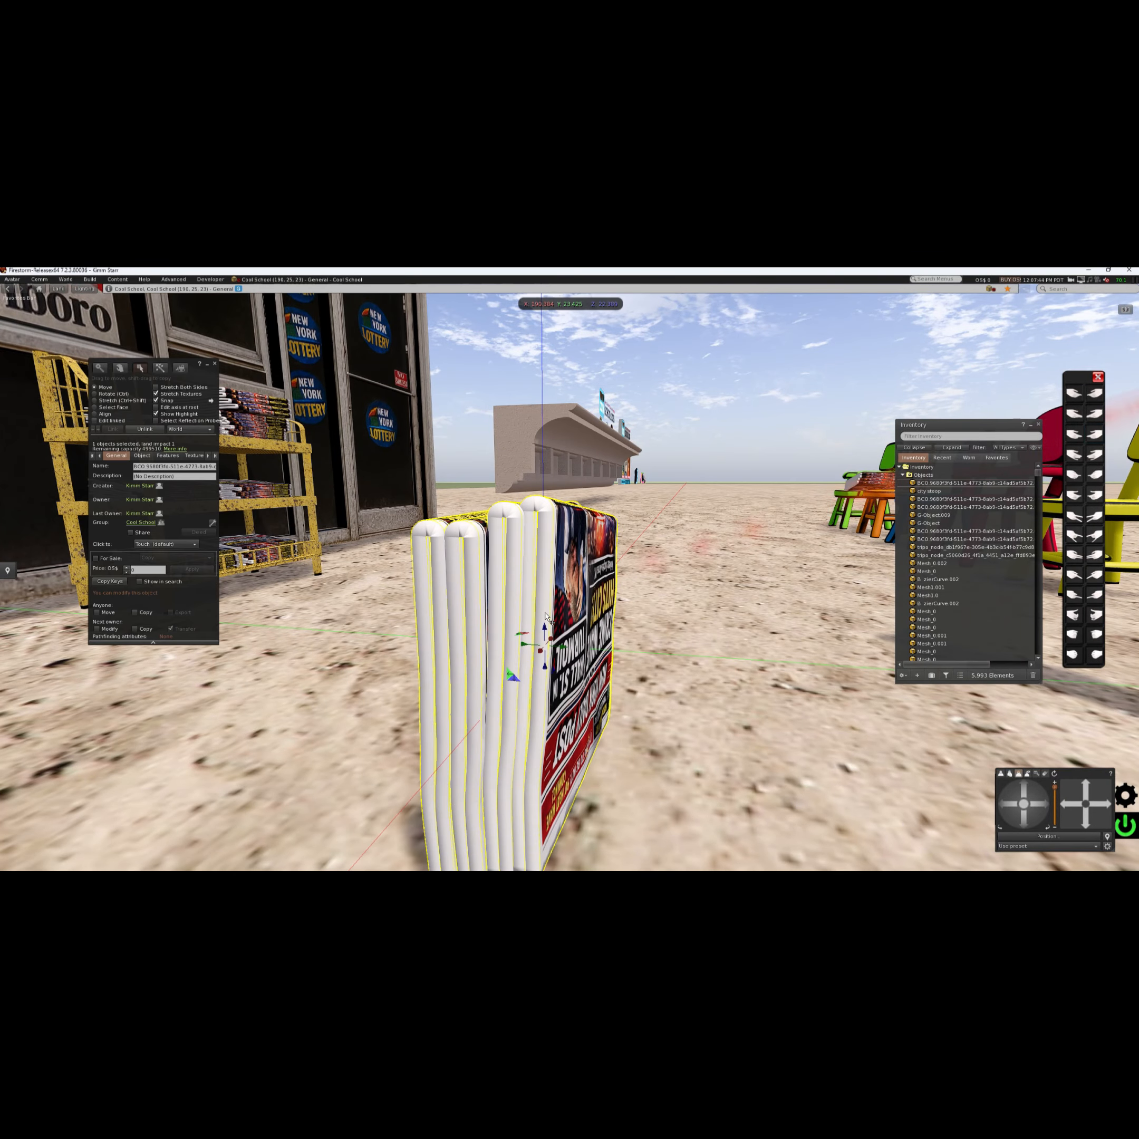
{"action": "scroll", "coordinate": [598, 616], "scroll_direction": "down", "scroll_amount": 3}
{"action": "left_click", "coordinate": [106, 400]}
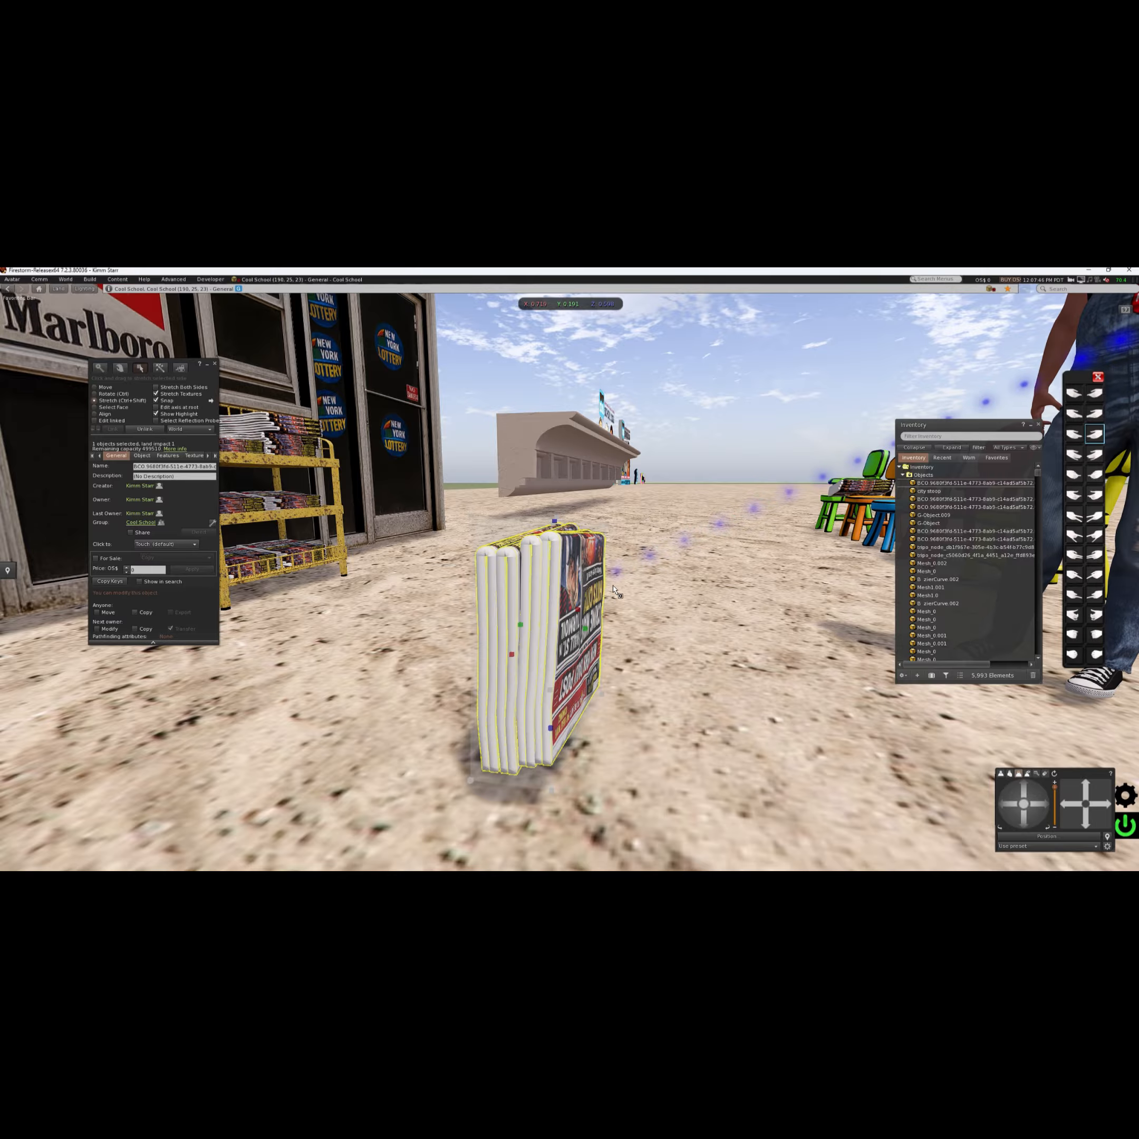
{"action": "left_click", "coordinate": [99, 394]}
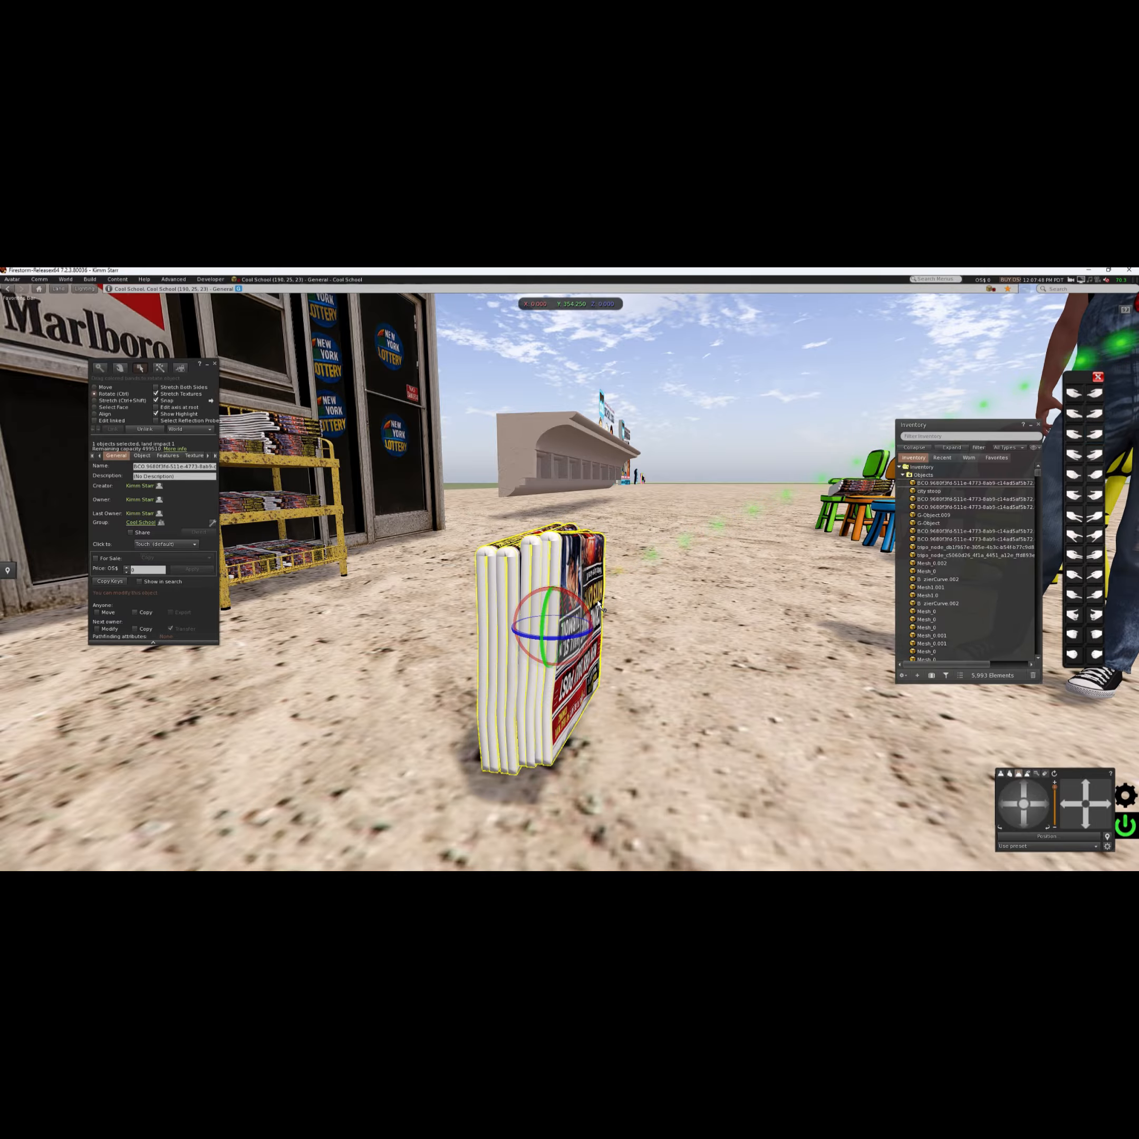
{"action": "mouse_move", "coordinate": [583, 608]}
{"action": "left_mouse_down"}
{"action": "mouse_move", "coordinate": [511, 562]}
{"action": "mouse_move", "coordinate": [491, 600]}
{"action": "mouse_move", "coordinate": [579, 596]}
{"action": "mouse_move", "coordinate": [587, 618]}
{"action": "left_mouse_up"}
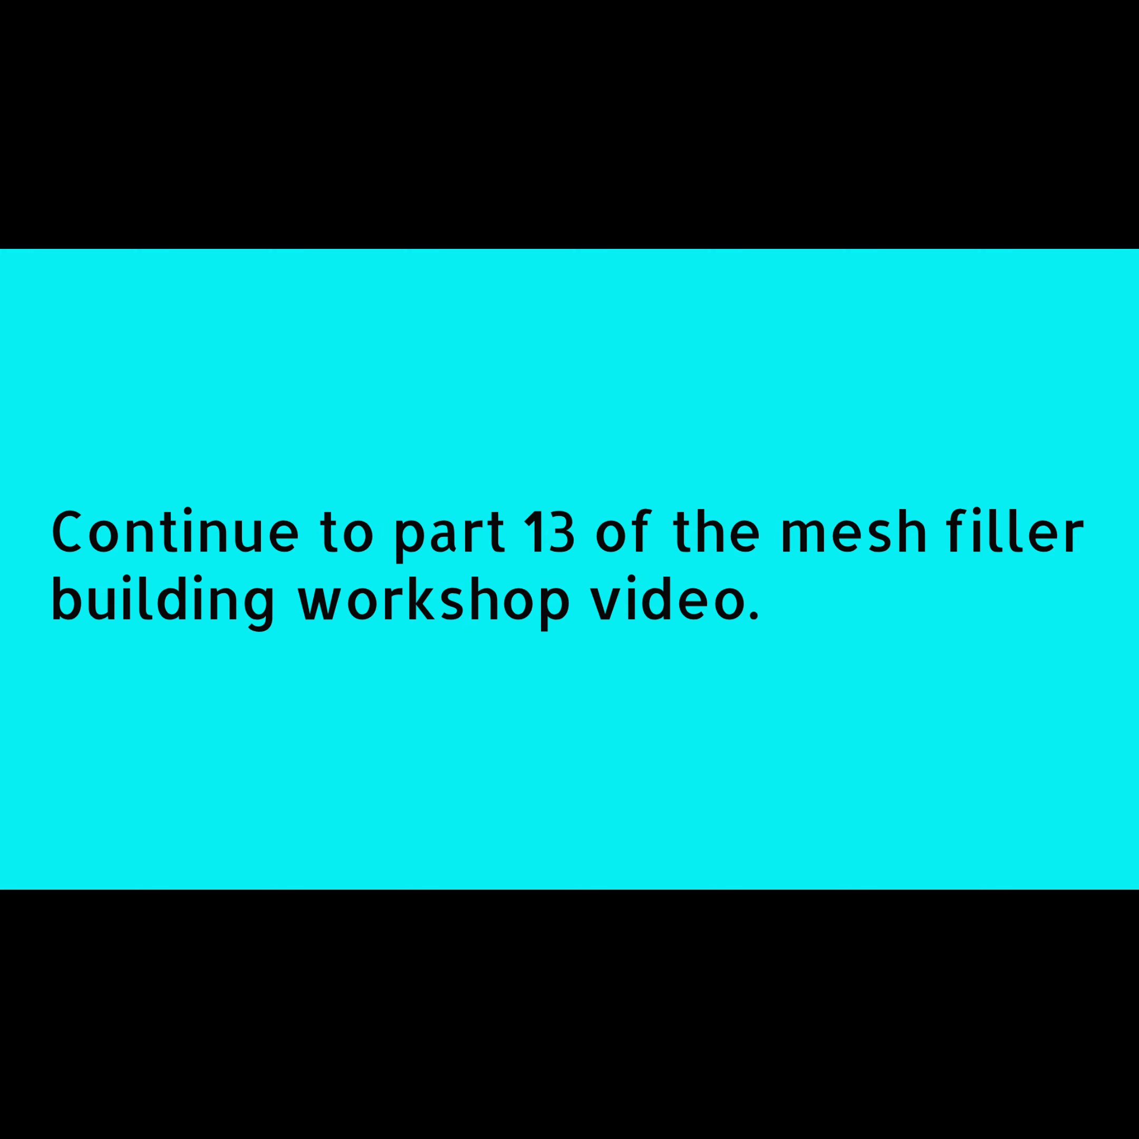